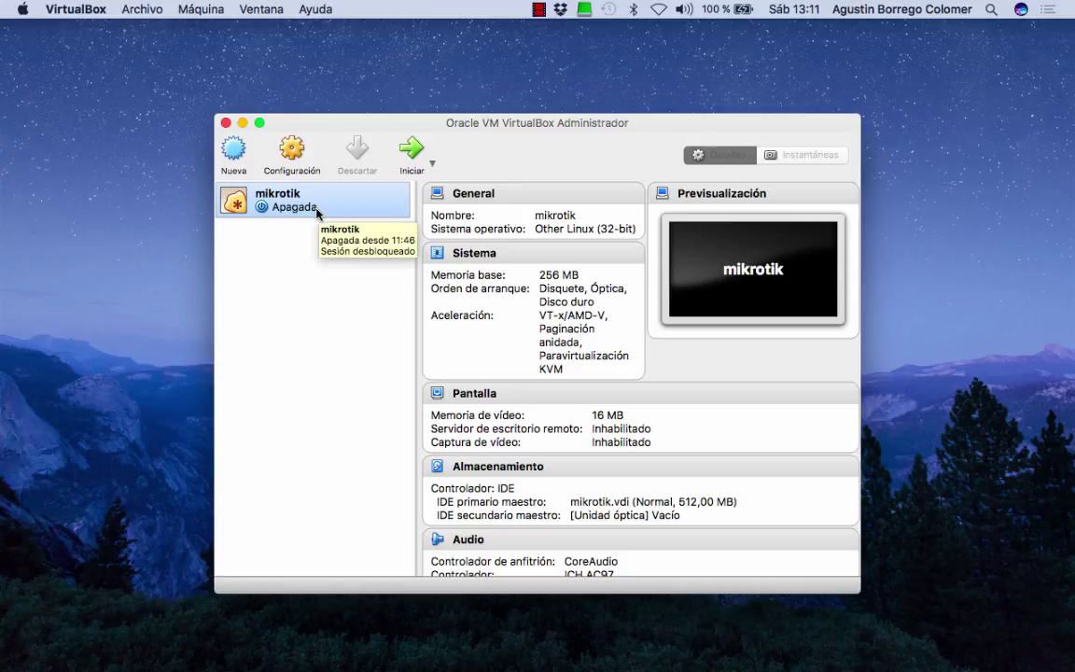
Make a full clone of the mikrotik virtual machine named router_ext and select the new machine.
click(145, 11)
mouse_move(183, 9)
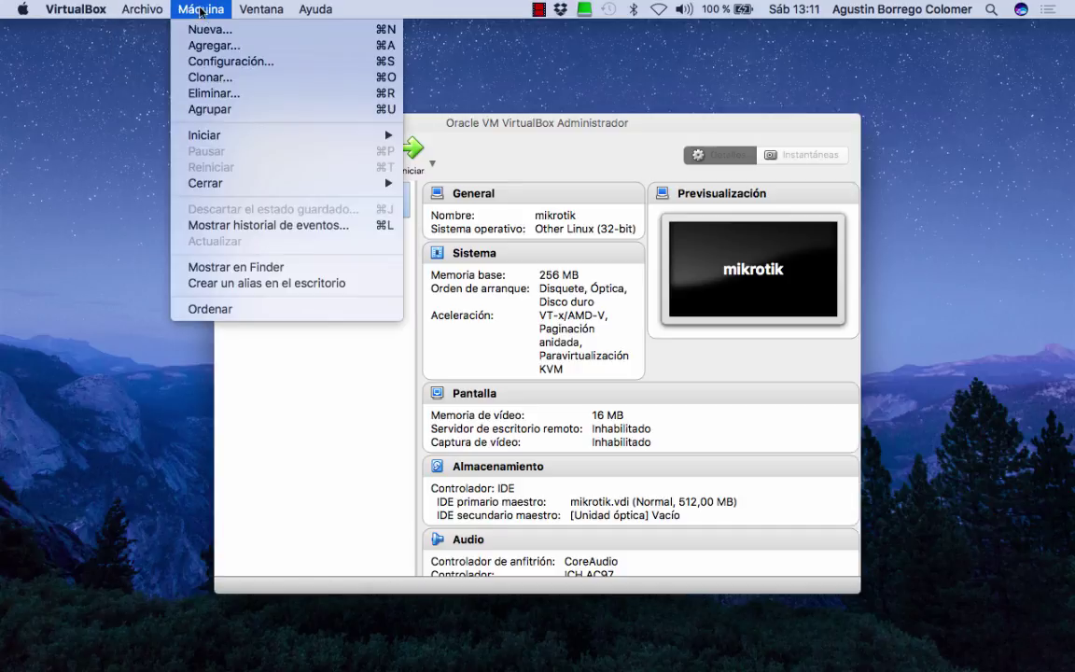
click(215, 86)
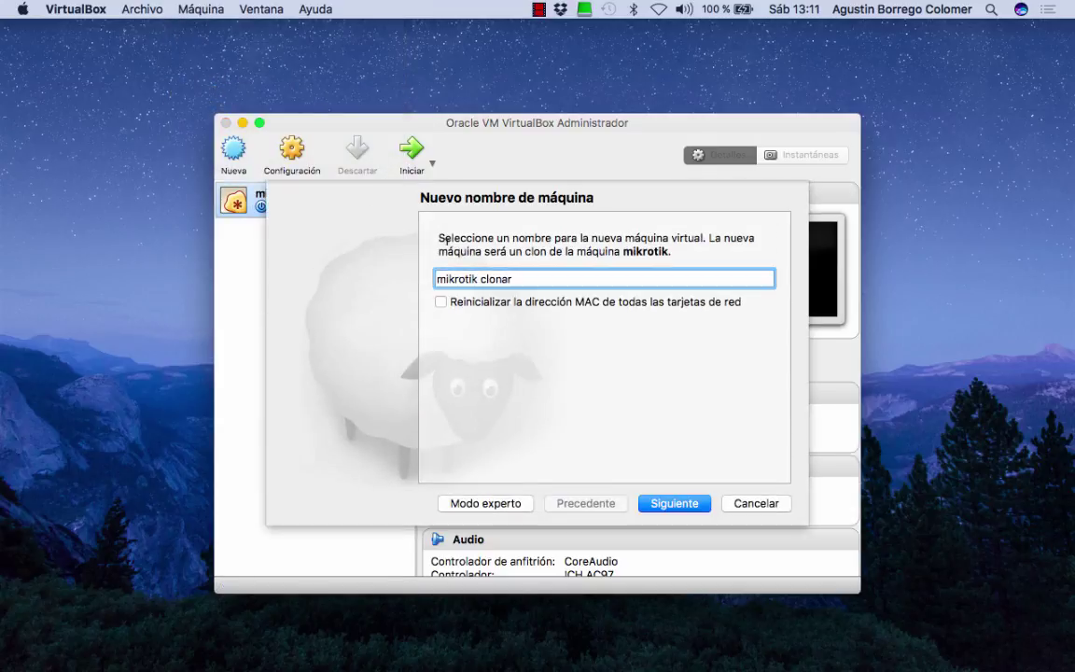
drag(535, 280, 435, 276)
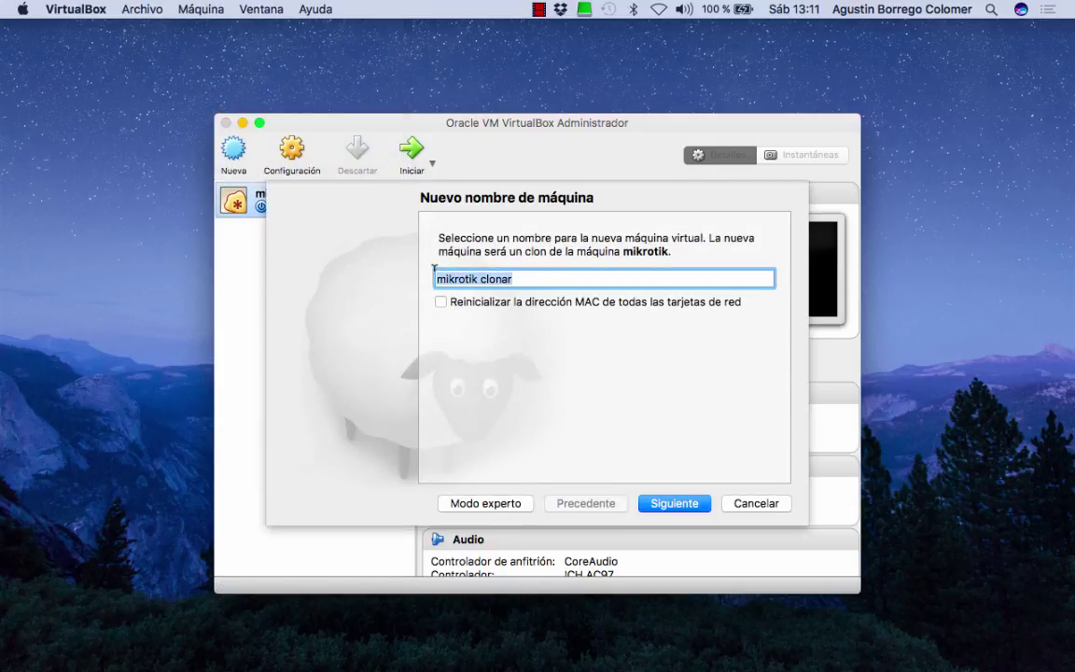
text(rout)
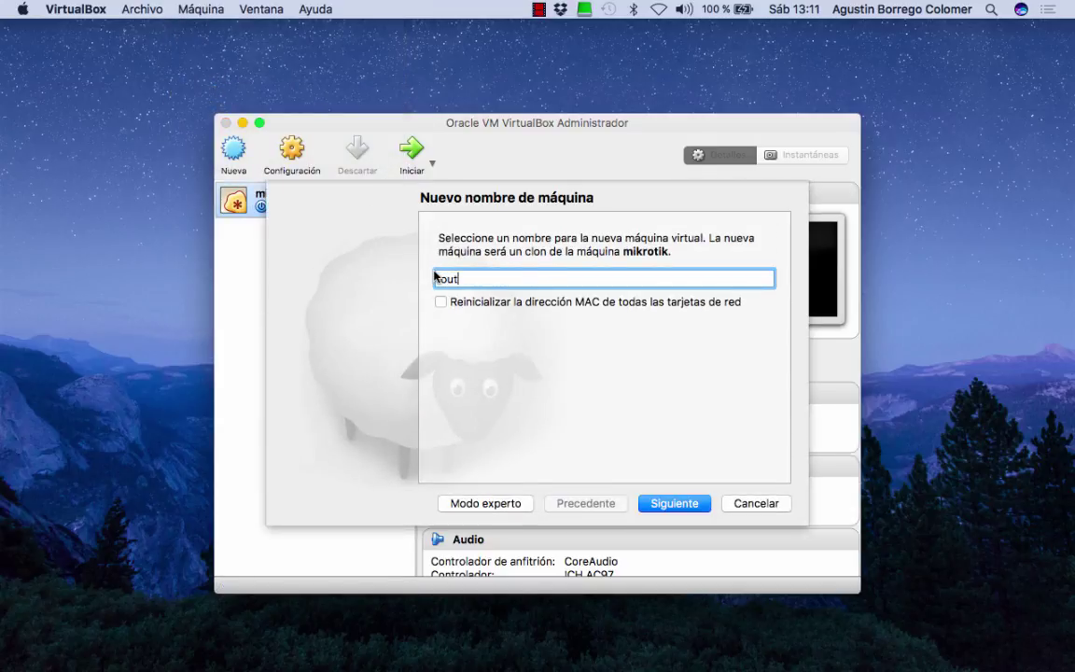
text(er_exe)
key(BackSpace)
text(t)
click(682, 509)
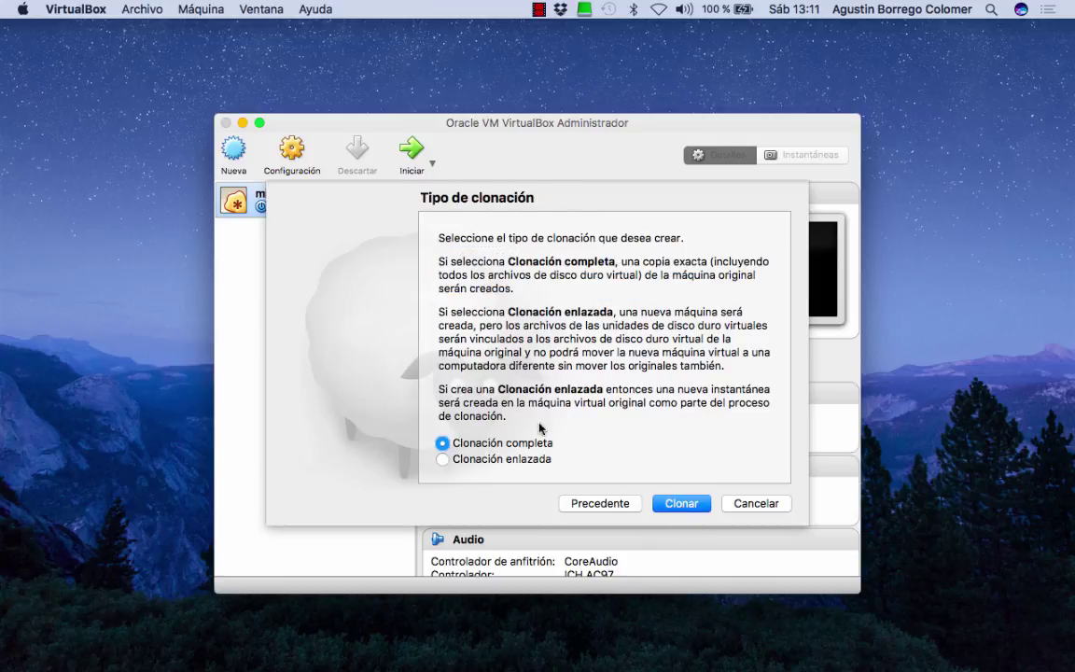
click(681, 508)
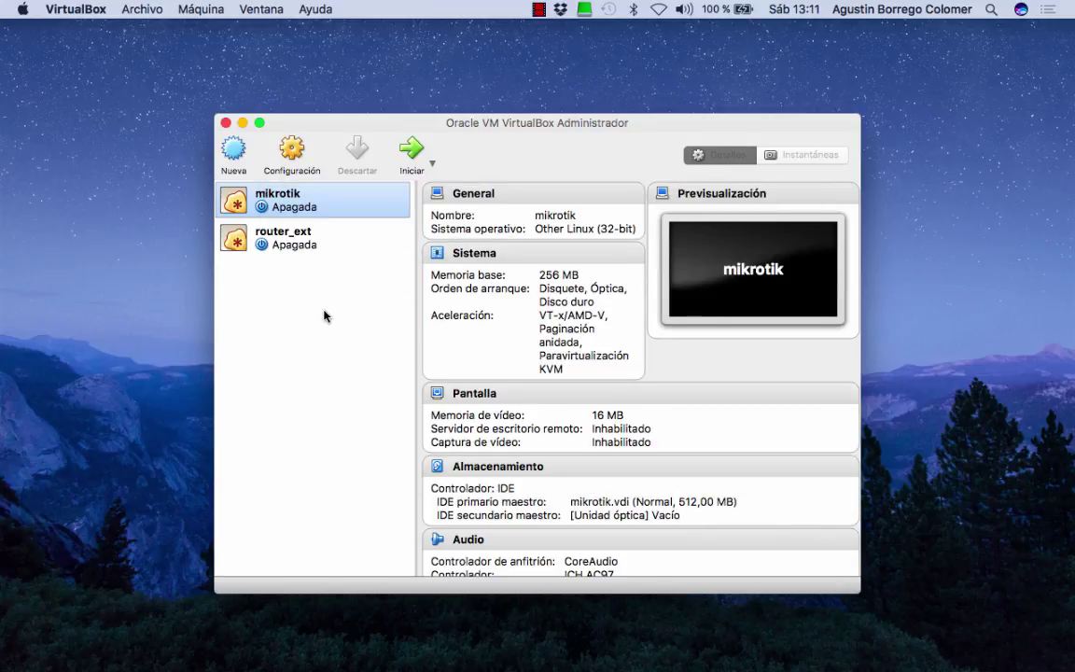
click(291, 244)
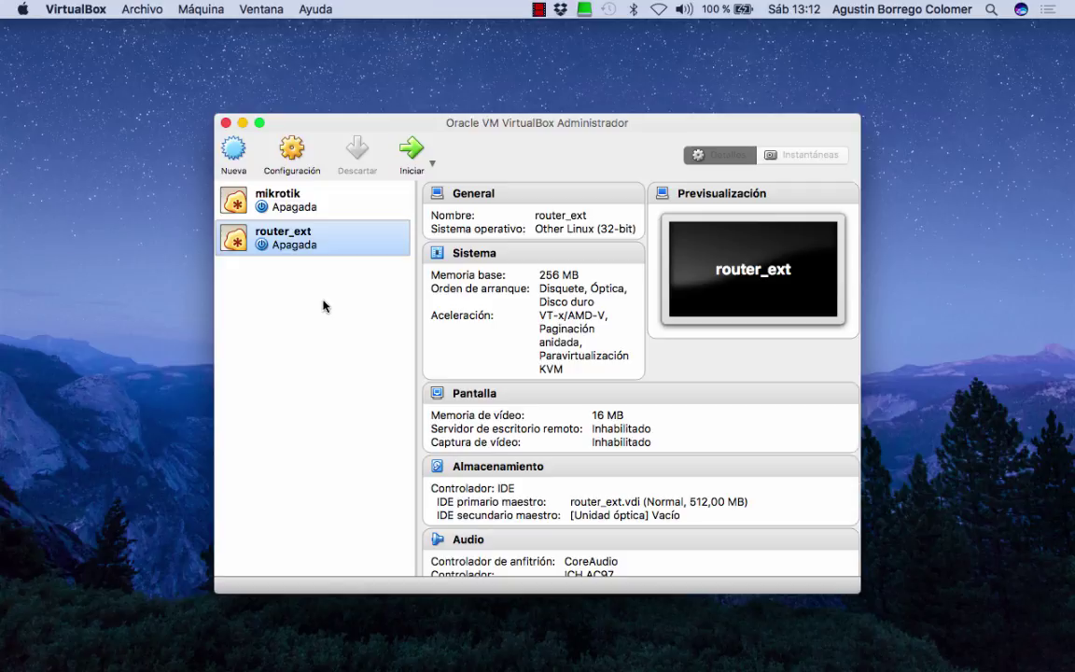
Switch to Terminal and change to the /Volumes/MAQUINAS/ directory.
mouse_move(504, 667)
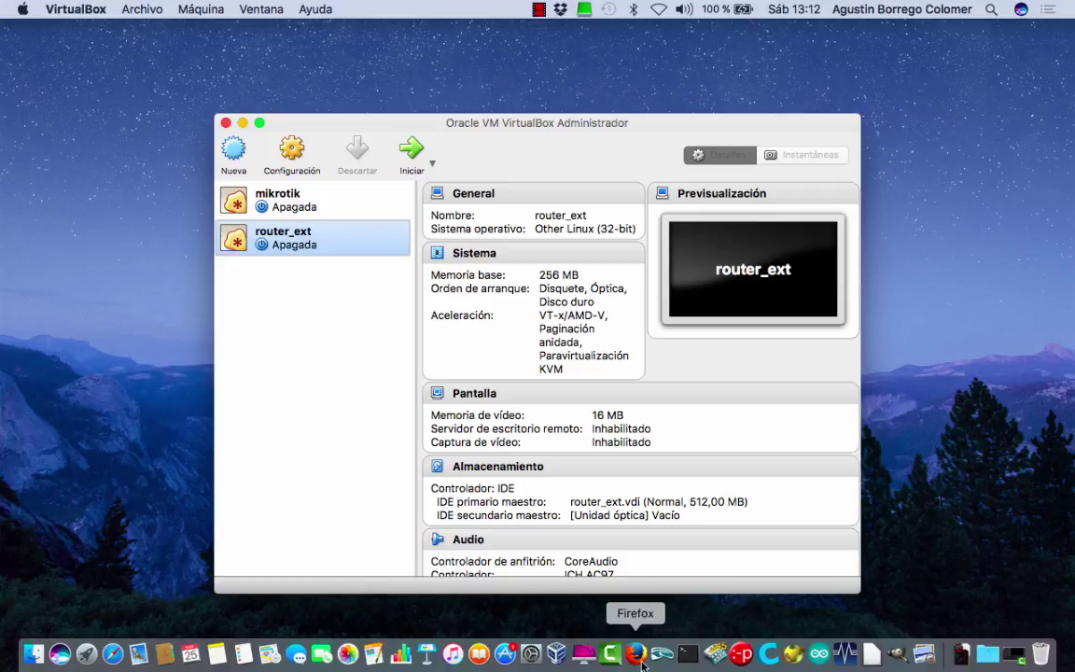
click(688, 657)
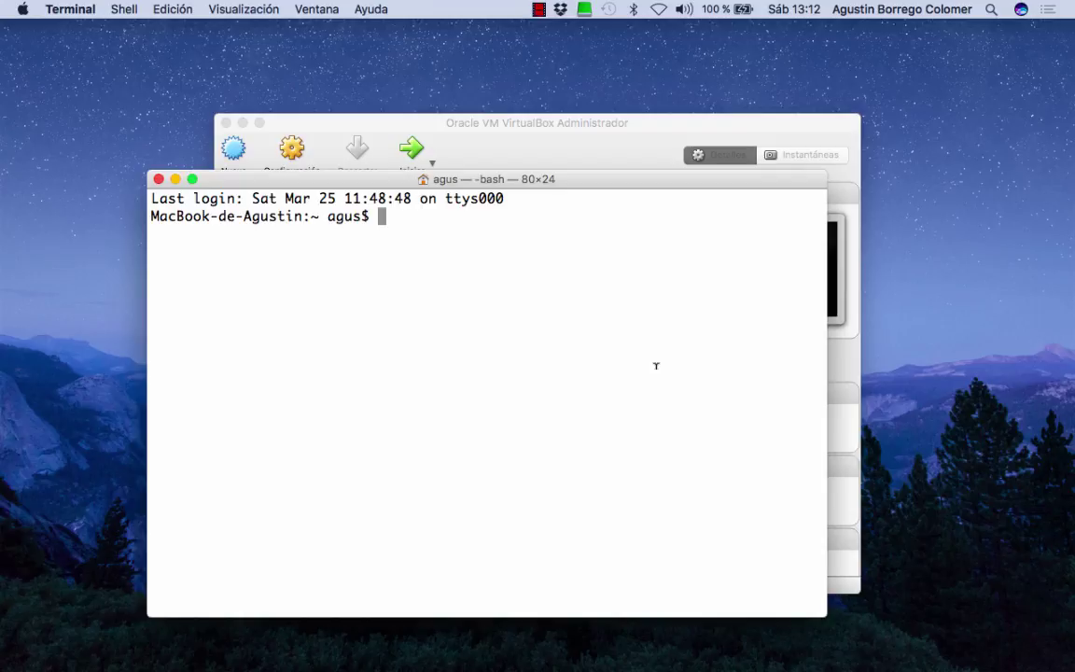
text(cd /Volumnes)
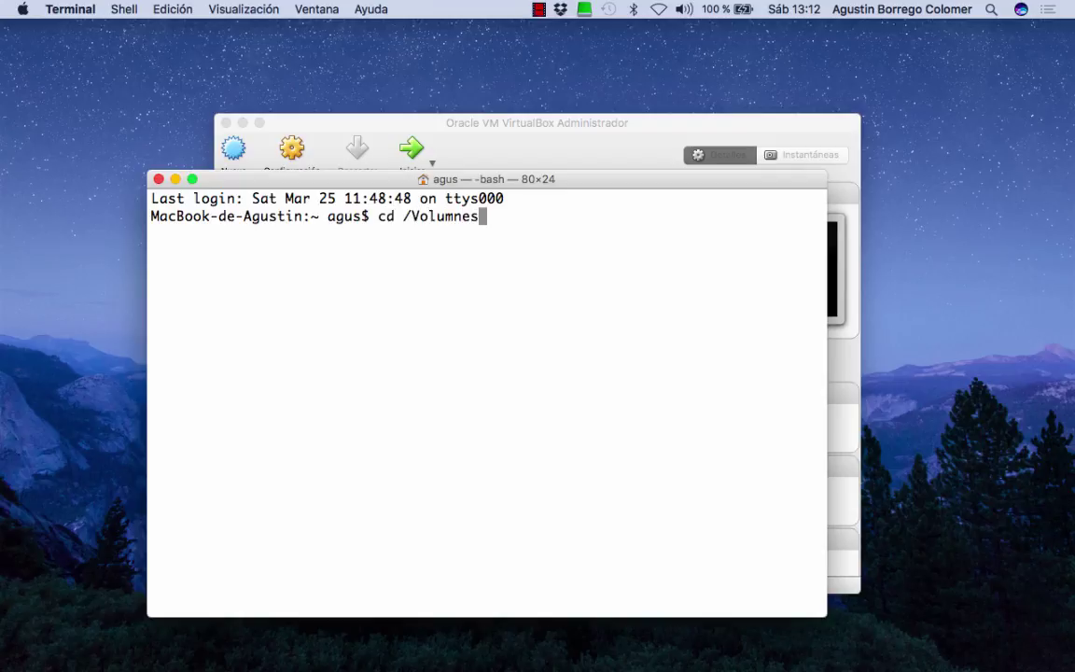
key(BackSpace)
key(BackSpace)
key(BackSpace)
key(Tab)
text(MA)
key(Tab)
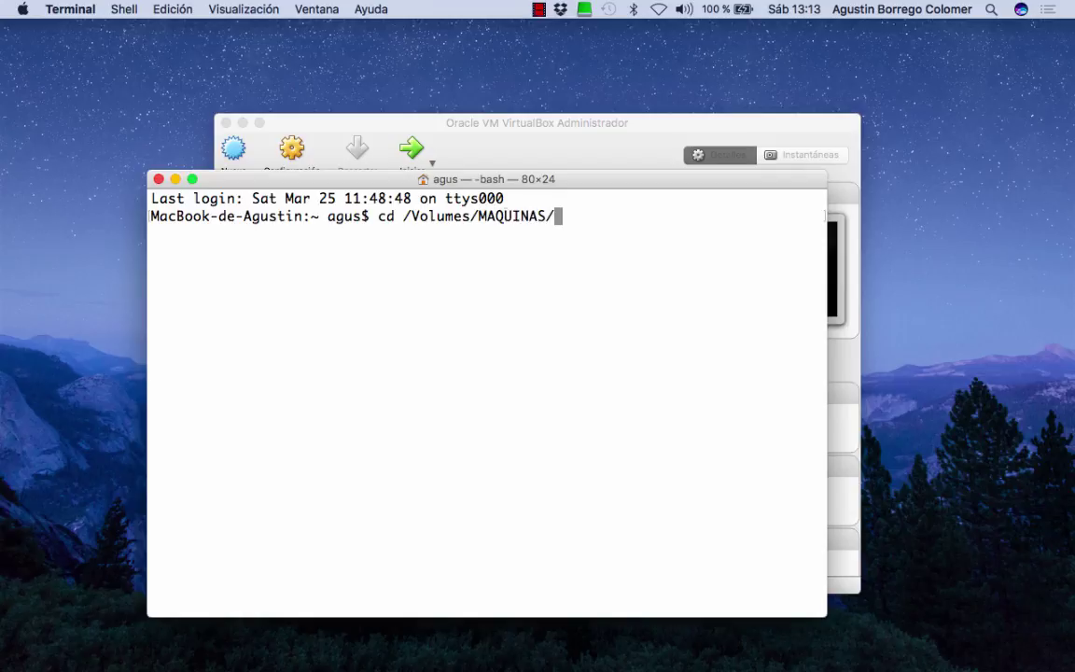
key(Return)
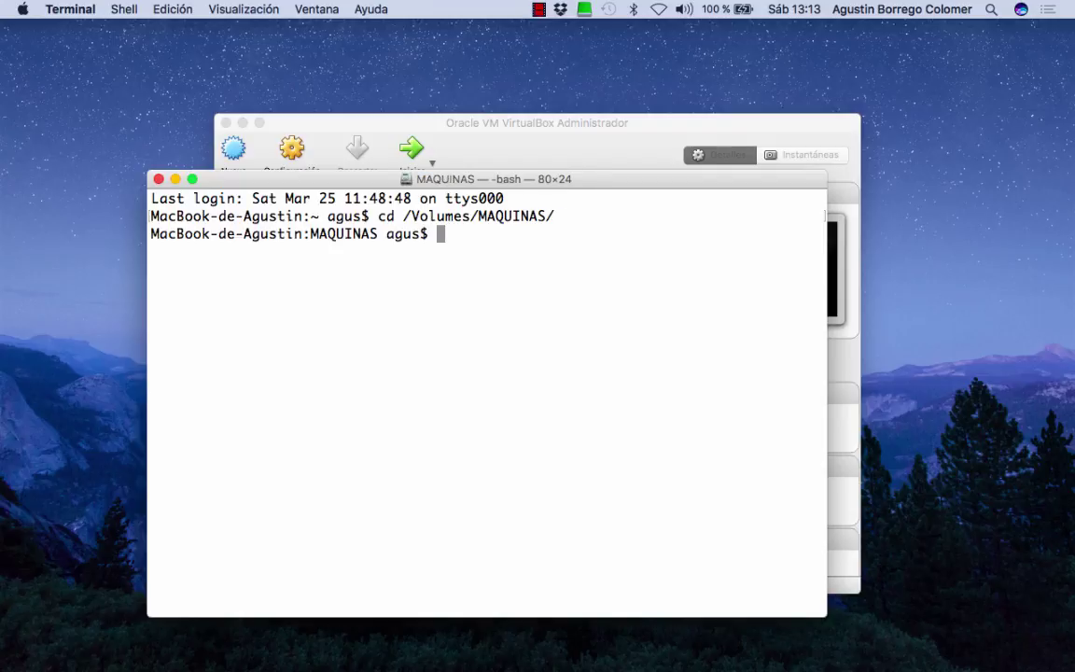
Run the p1_mikrotik.sh script from the current directory.
text(./p1)
key(Tab)
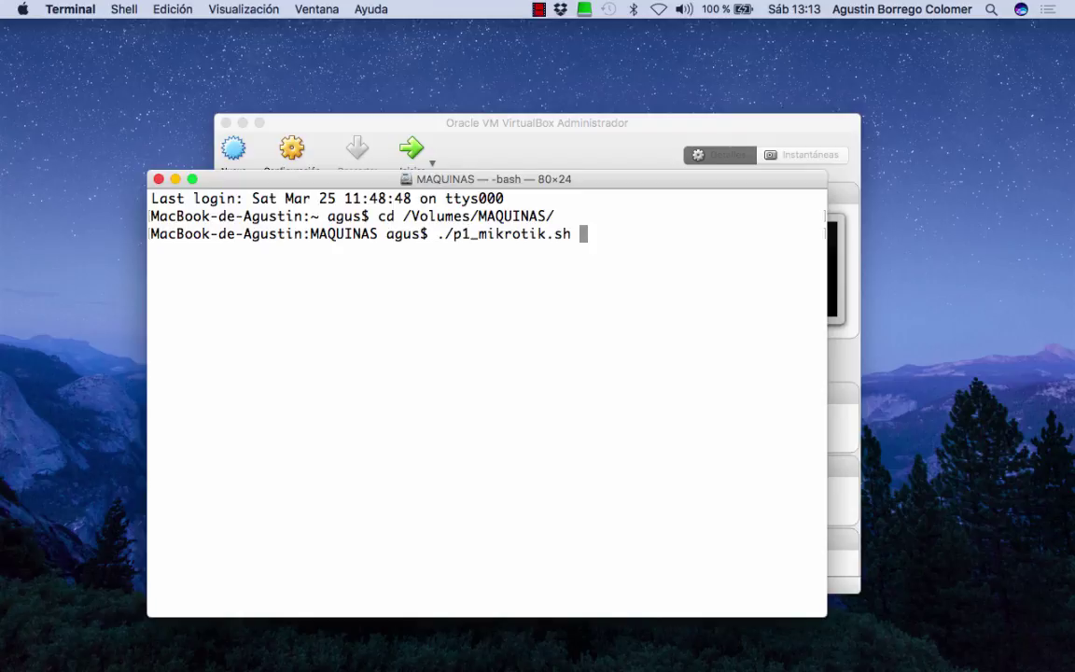
key(Return)
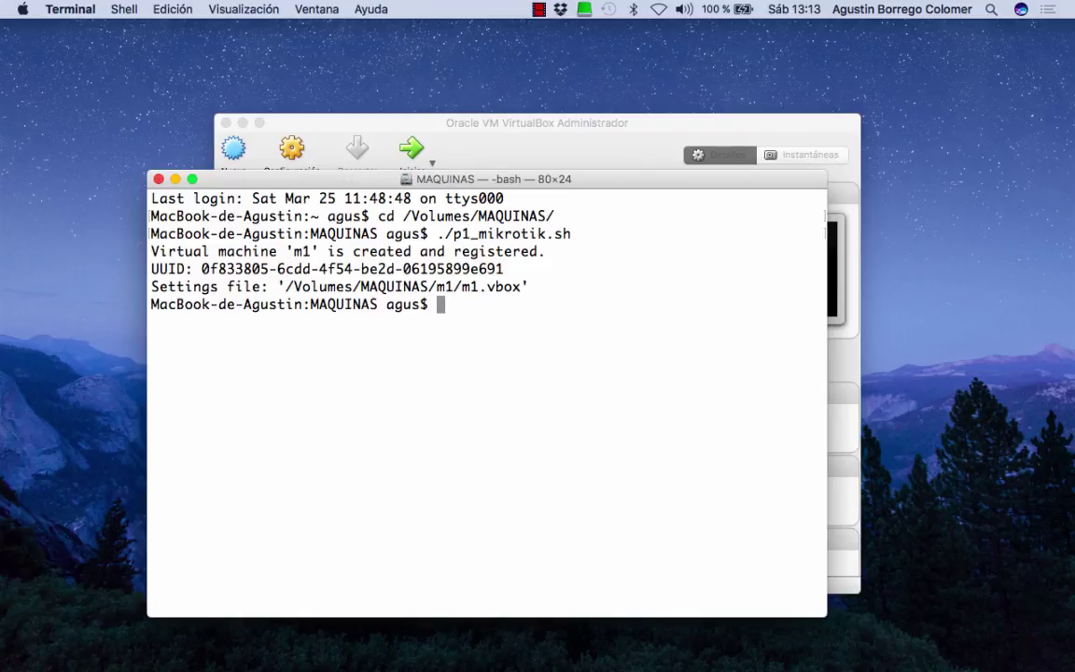
Switch back to VirtualBox and enable the connected cable in the advanced settings of network adapter 1 on machine m1.
click(371, 122)
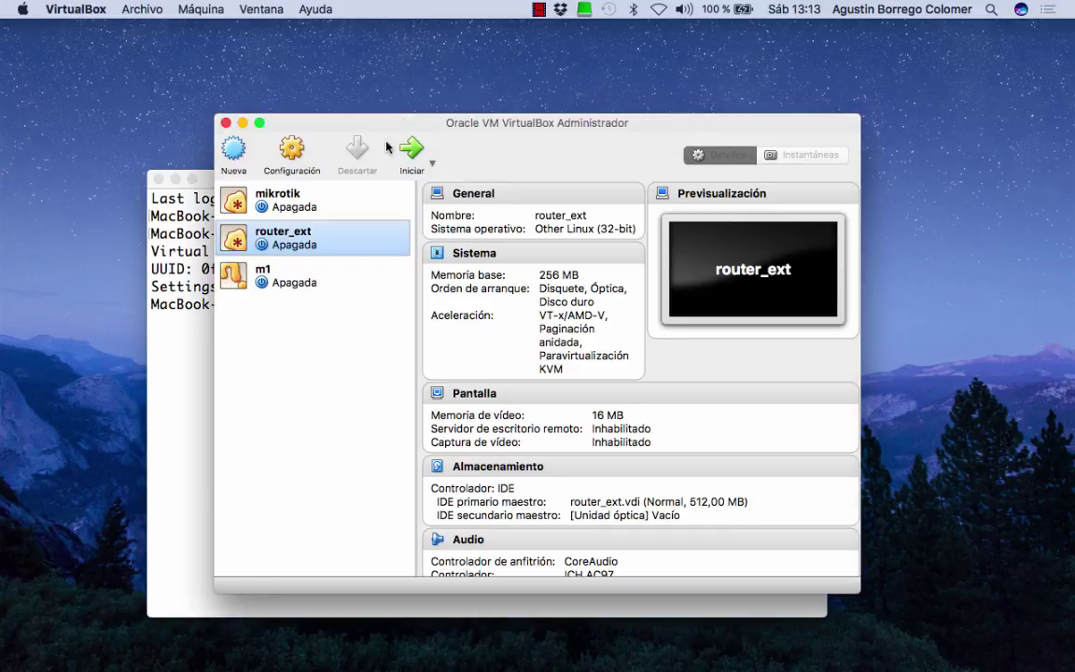
click(290, 290)
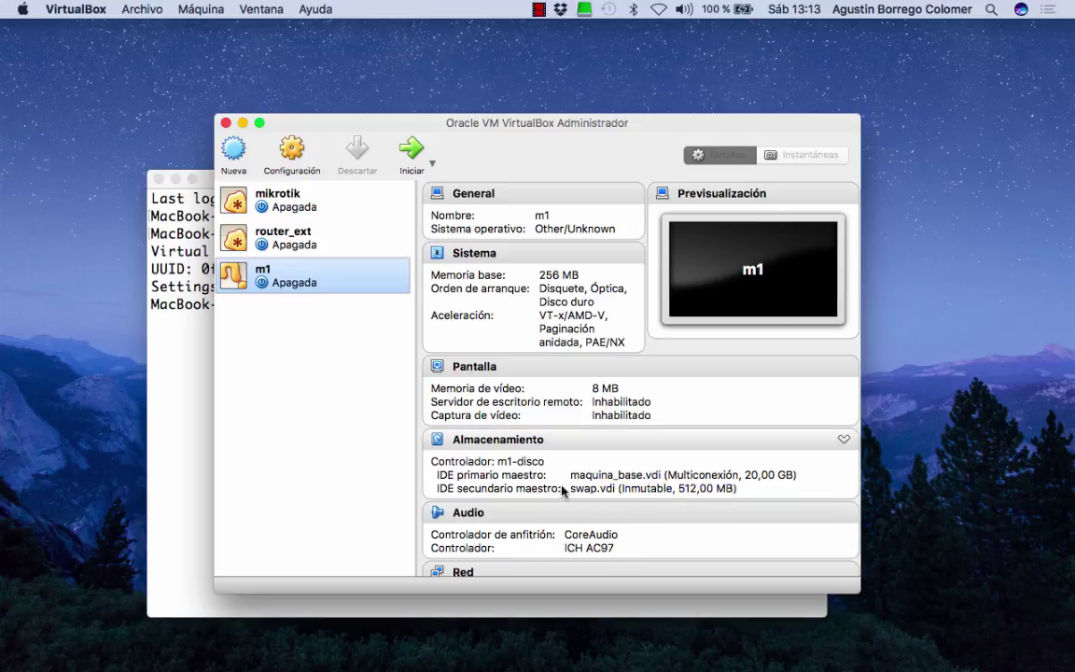
scroll(564, 490, down, 4)
scroll(566, 489, down, 3)
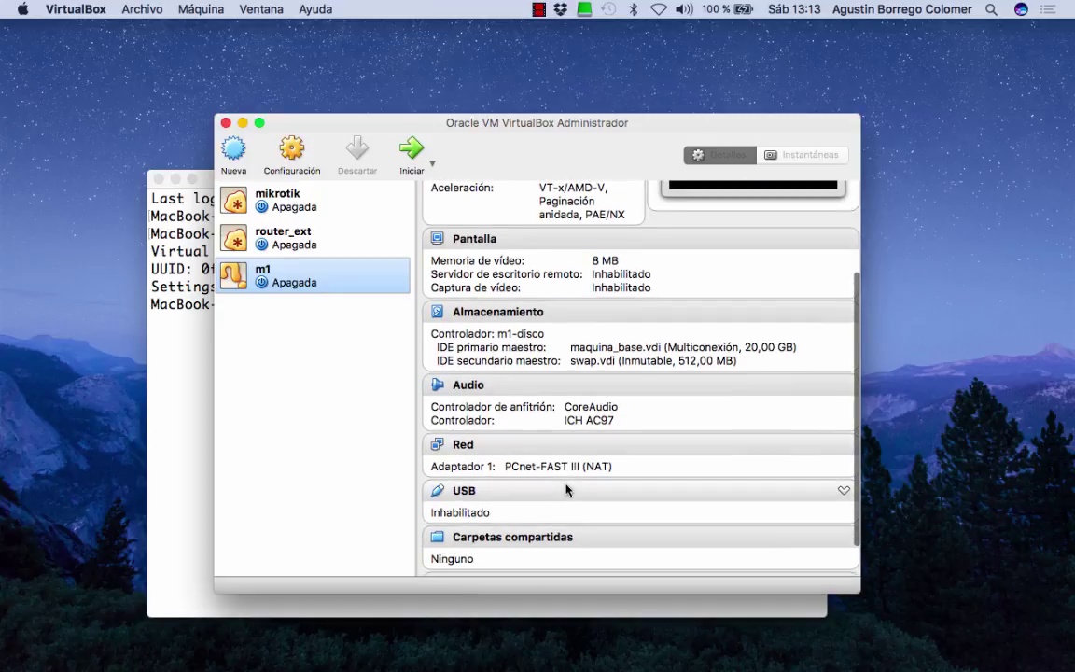
click(297, 152)
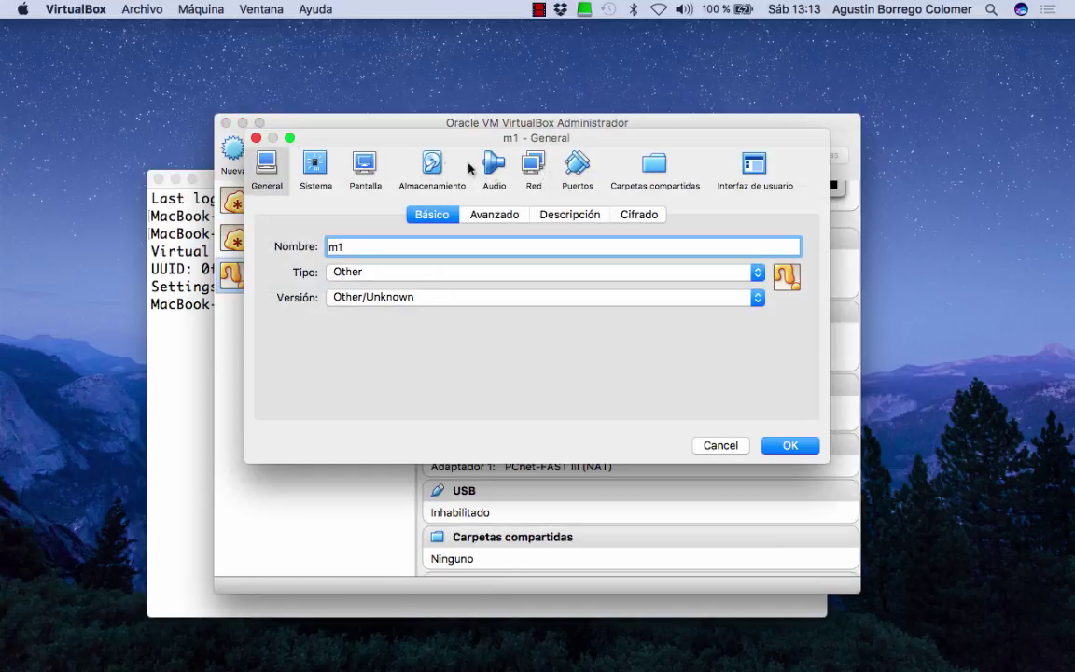
click(533, 168)
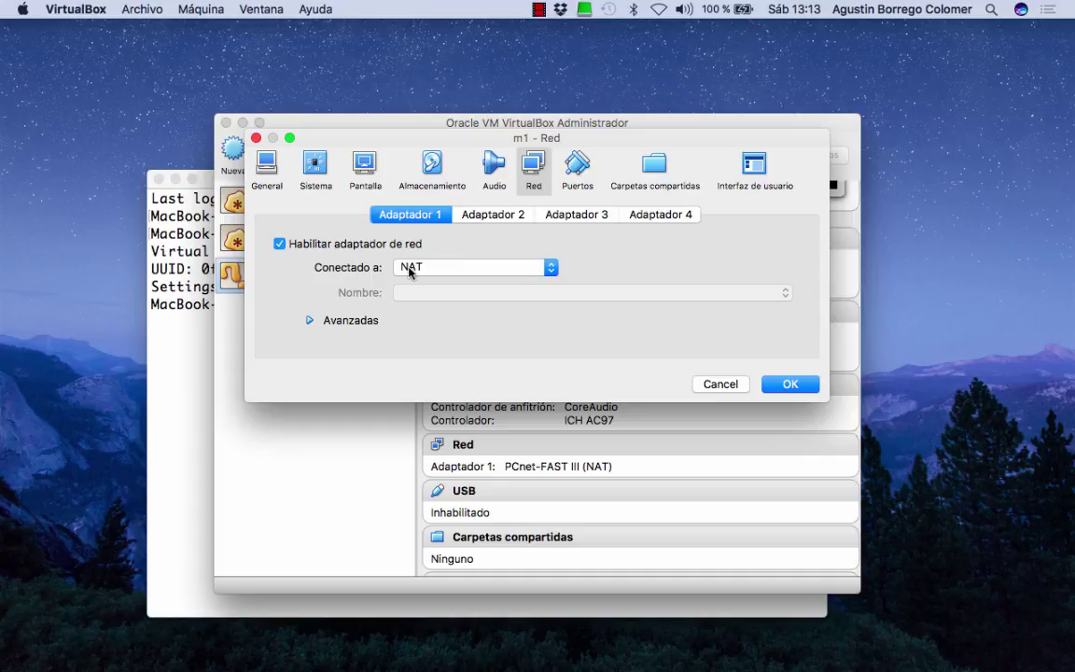
click(308, 320)
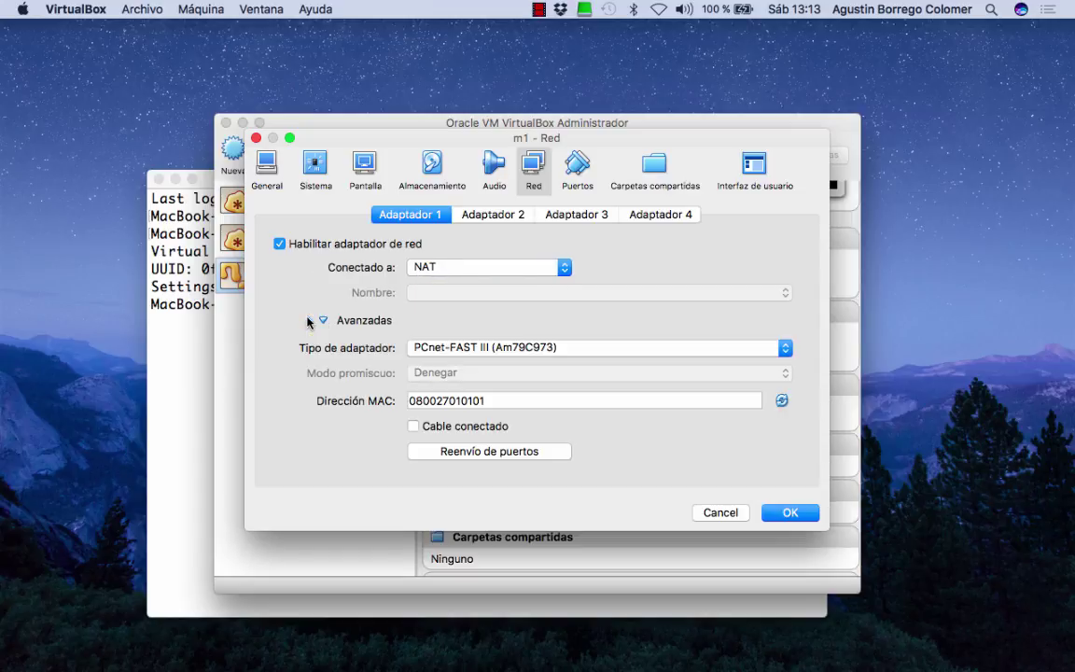
click(414, 426)
click(791, 516)
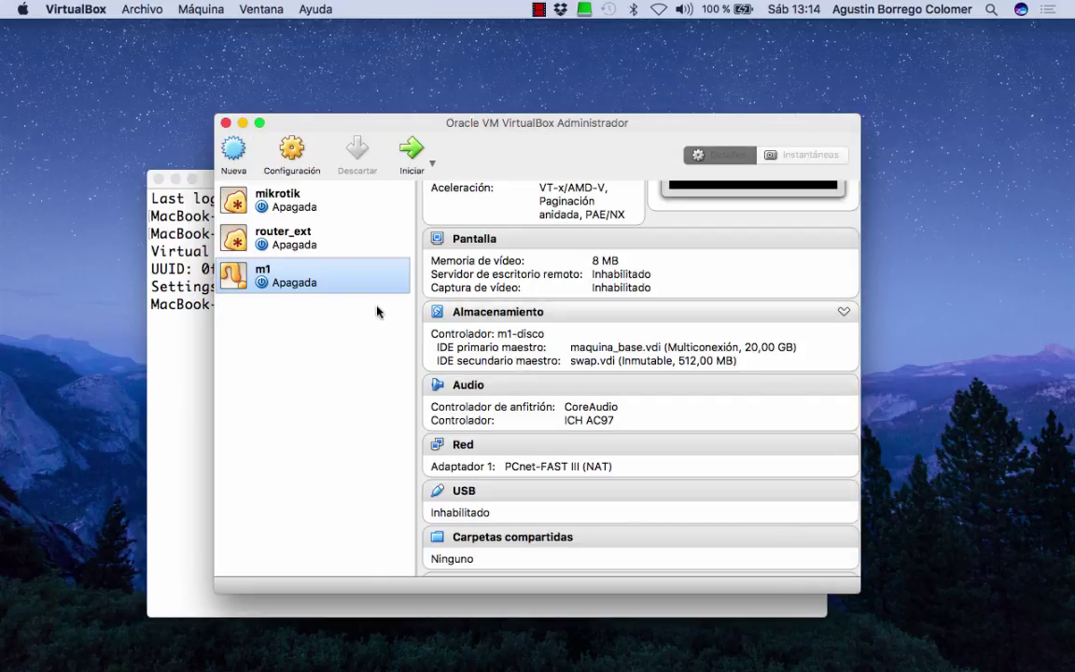
Start machine m1, boot Microsoft Windows XP Professional from GRUB, and dismiss the unused desktop icons notice.
click(411, 152)
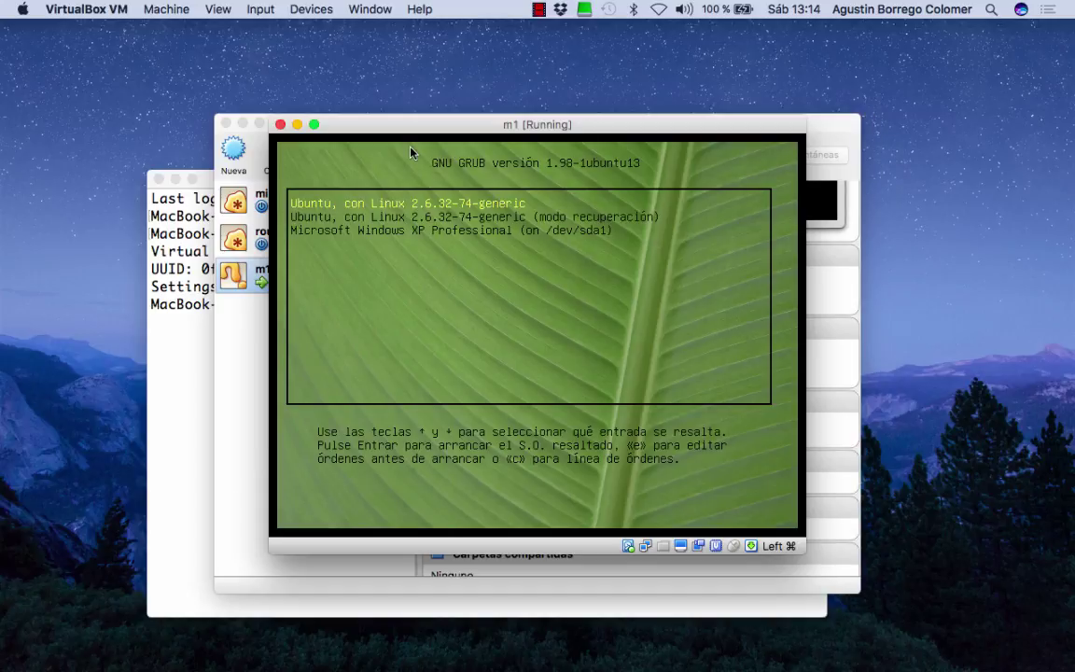
key(Down)
key(Down)
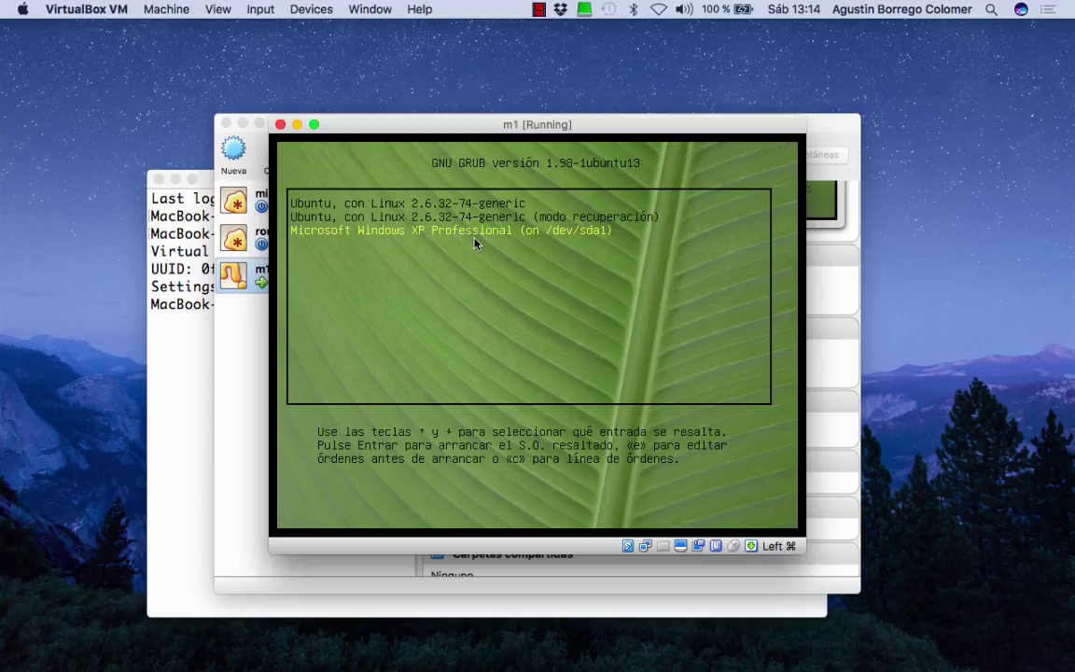
key(Return)
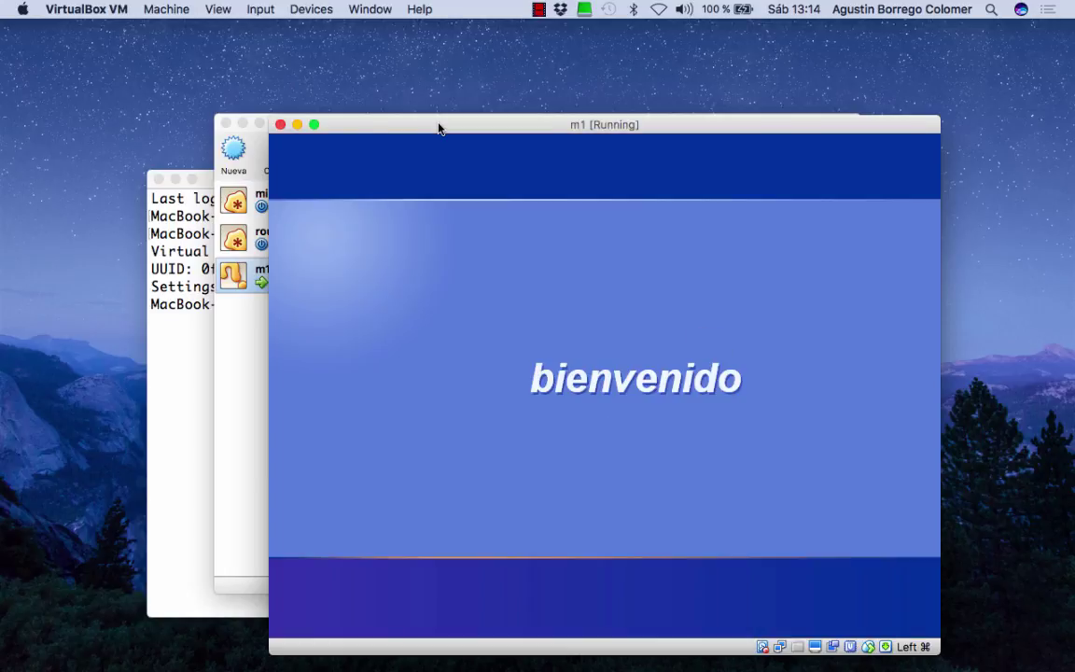
drag(438, 127, 422, 100)
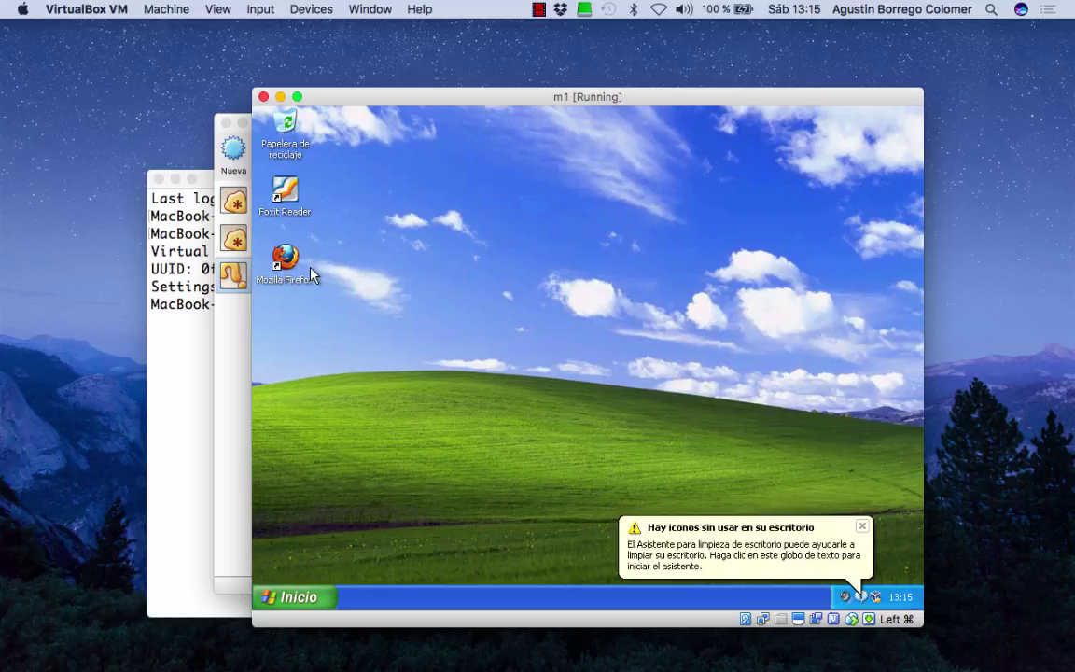
click(864, 529)
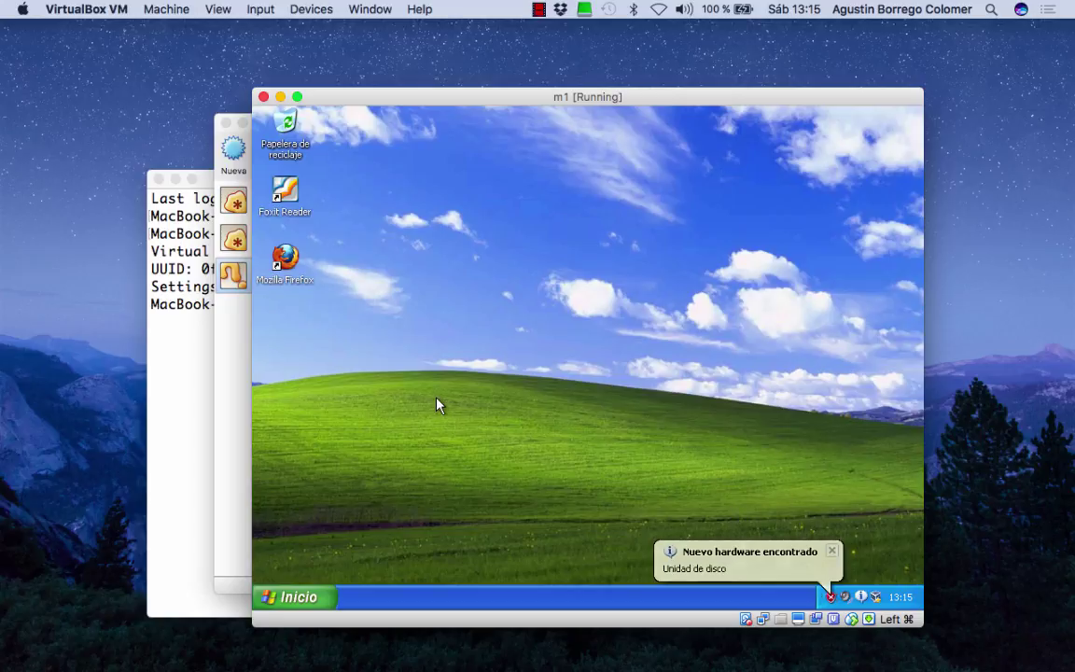
Open Mozilla Firefox inside m1, dismiss the Windows notification balloons, and accept Google's privacy reminder.
click(289, 254)
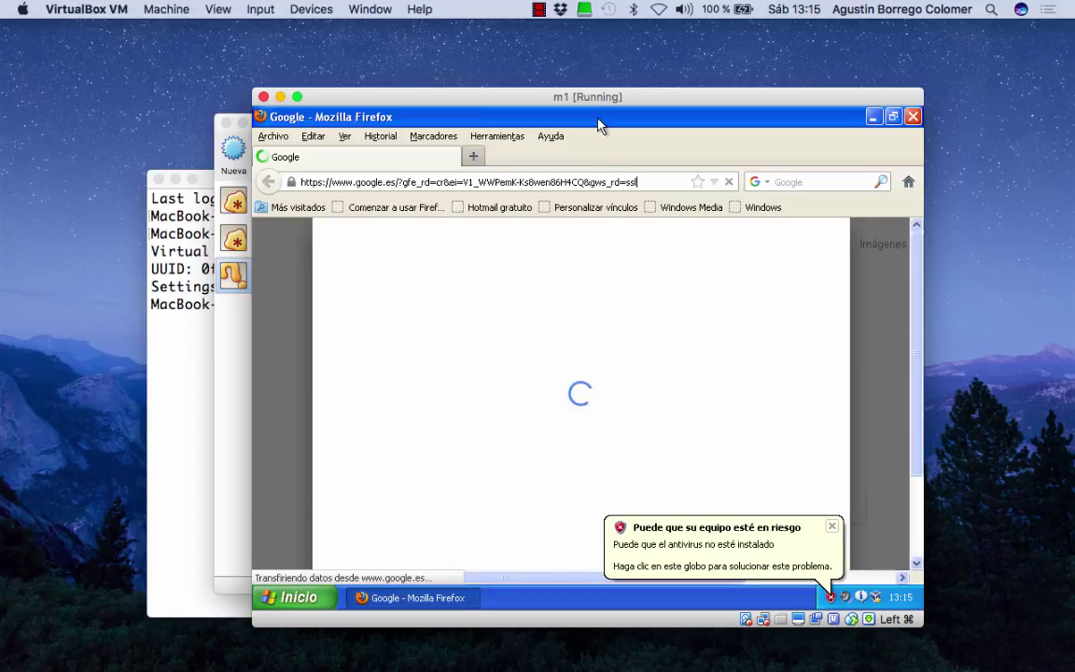
click(814, 182)
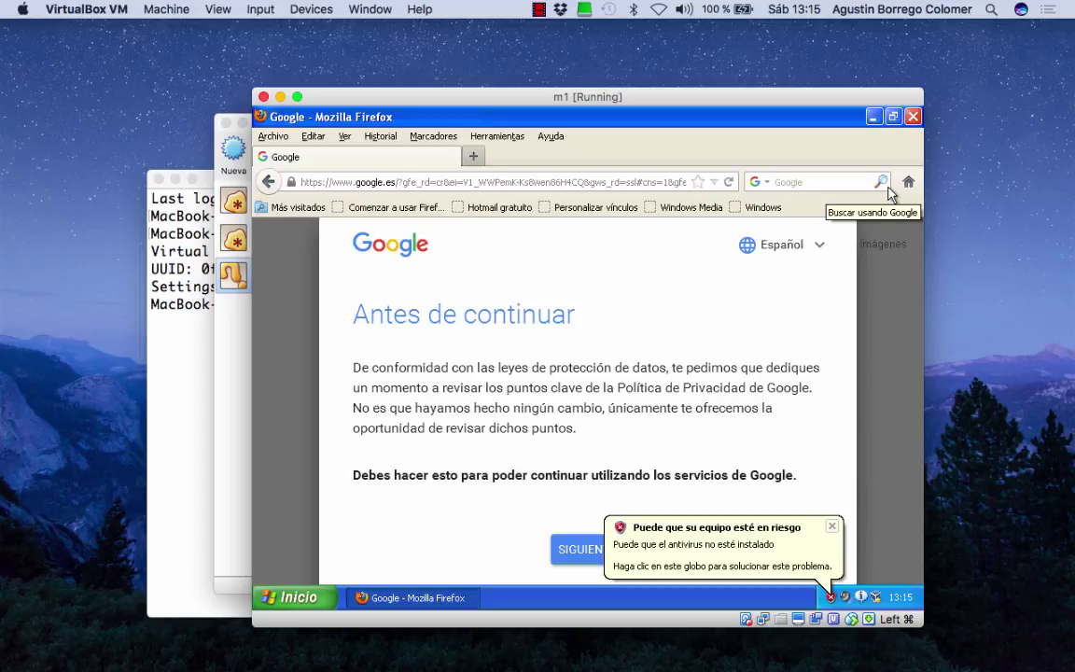
click(835, 525)
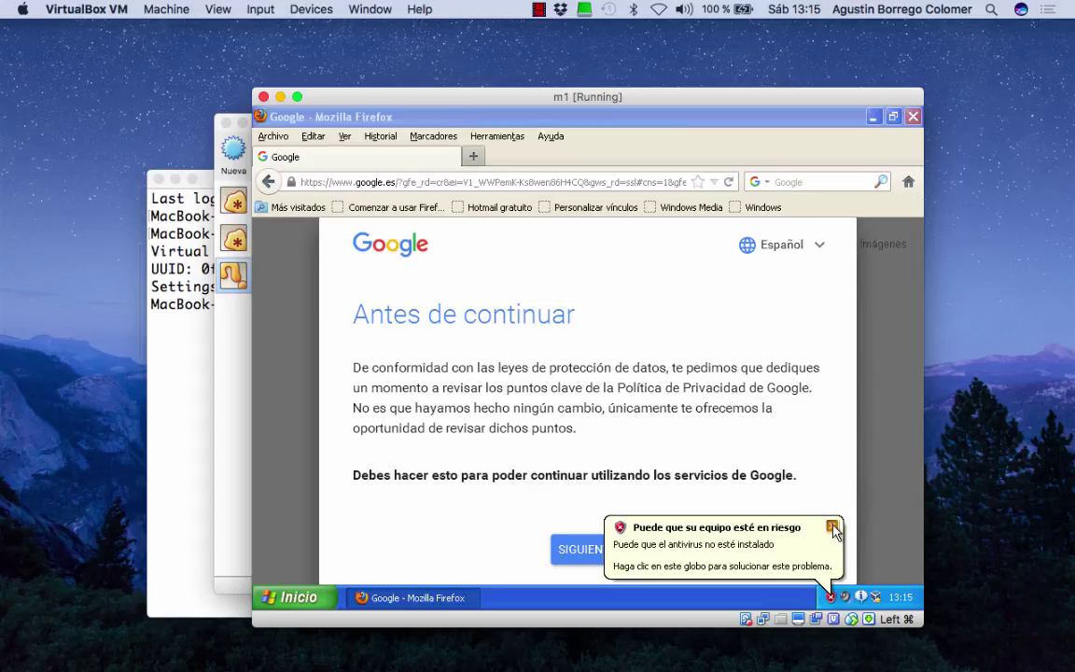
click(589, 550)
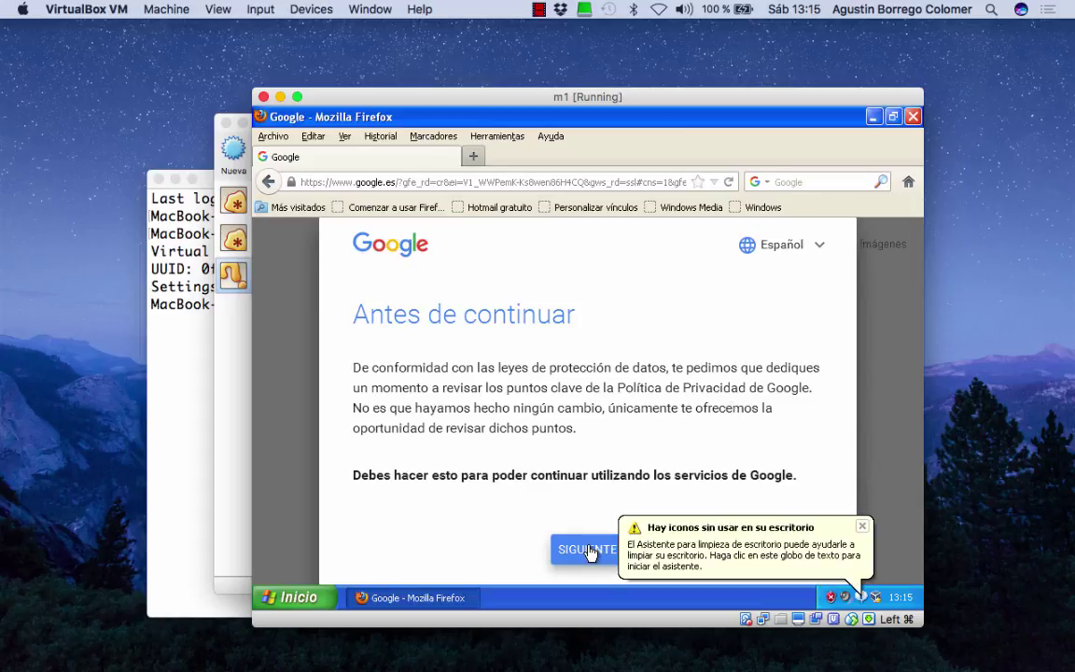
click(862, 529)
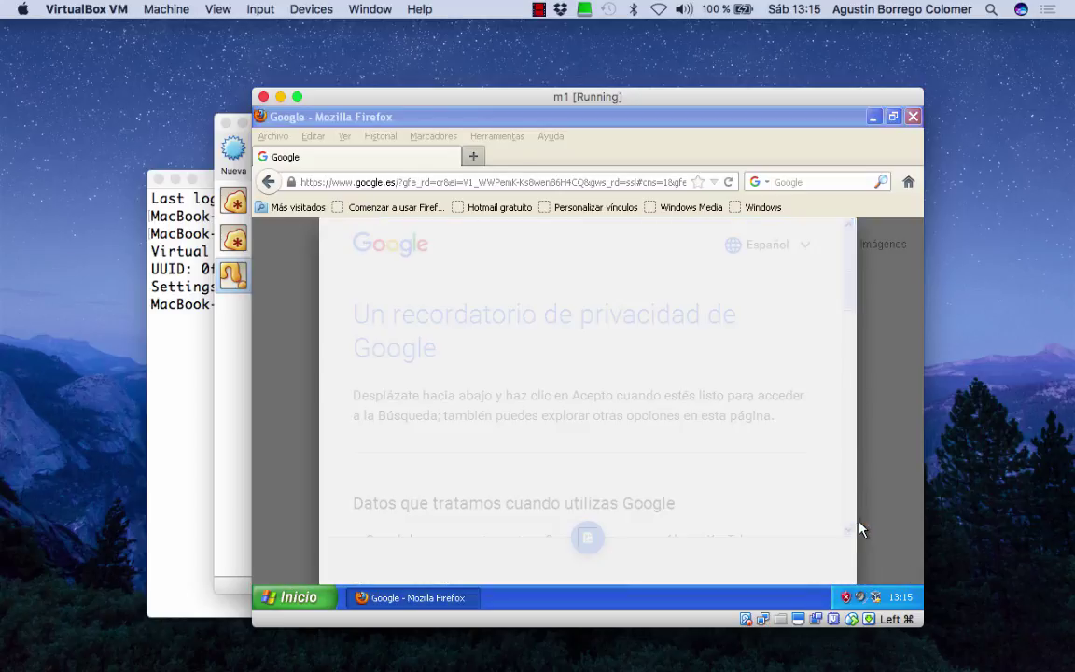
drag(850, 292, 844, 578)
click(782, 561)
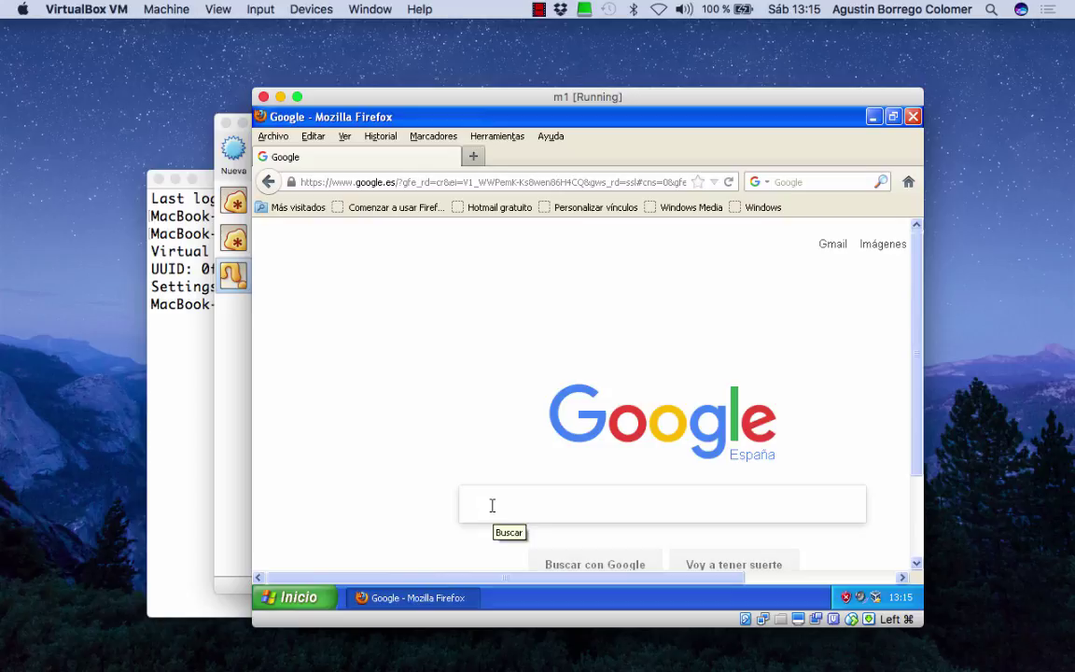
Search Google for "mikrotik".
text(mi)
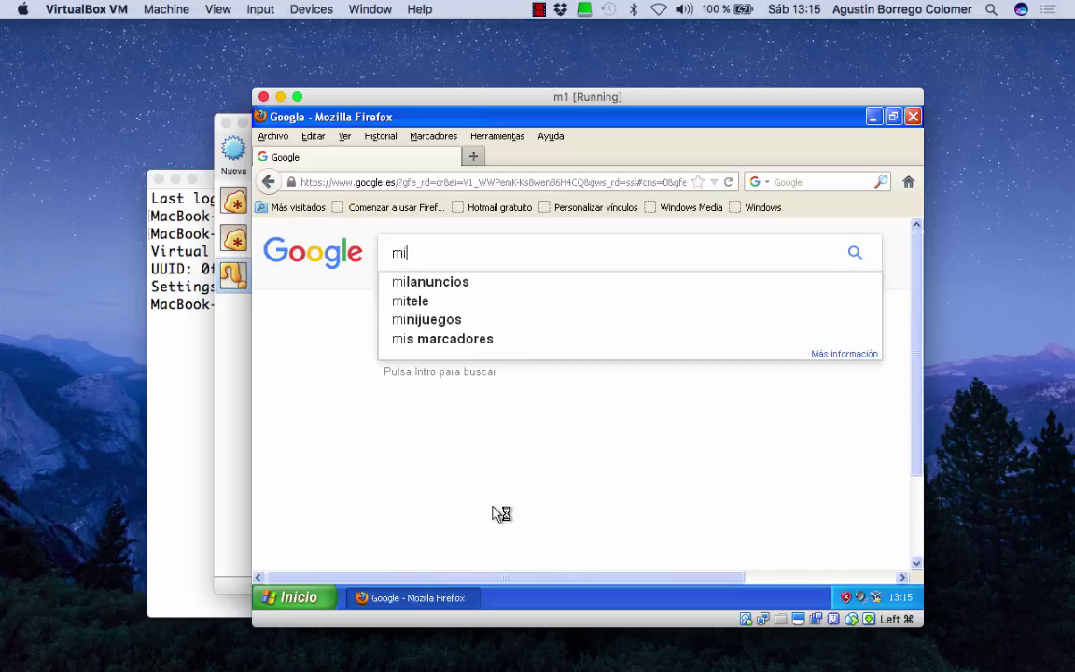
text(krot)
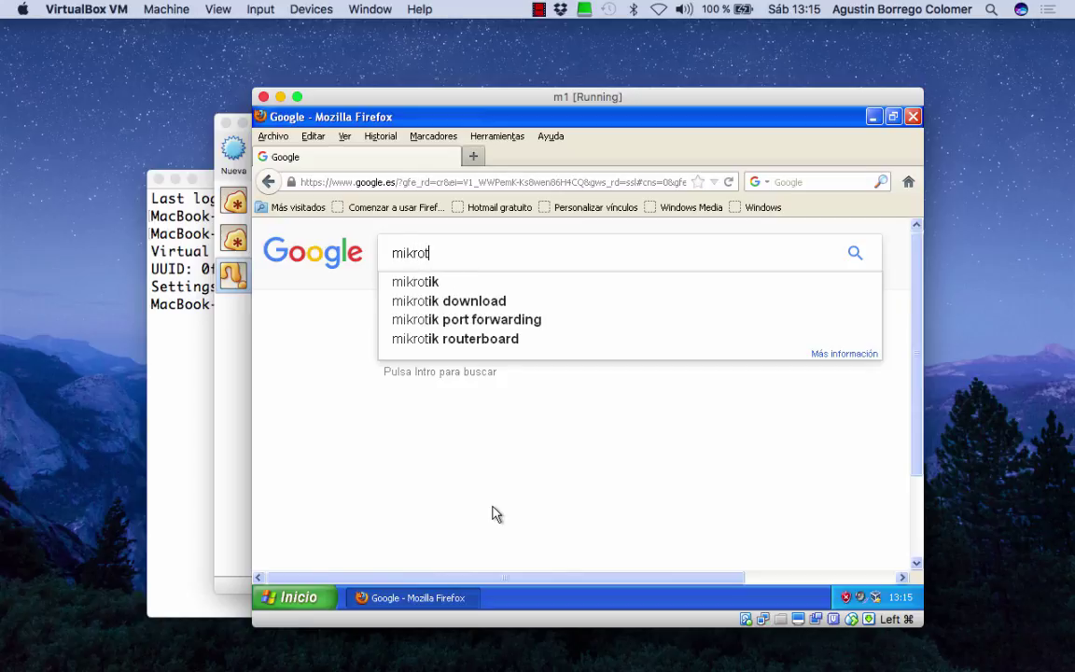
text(ik)
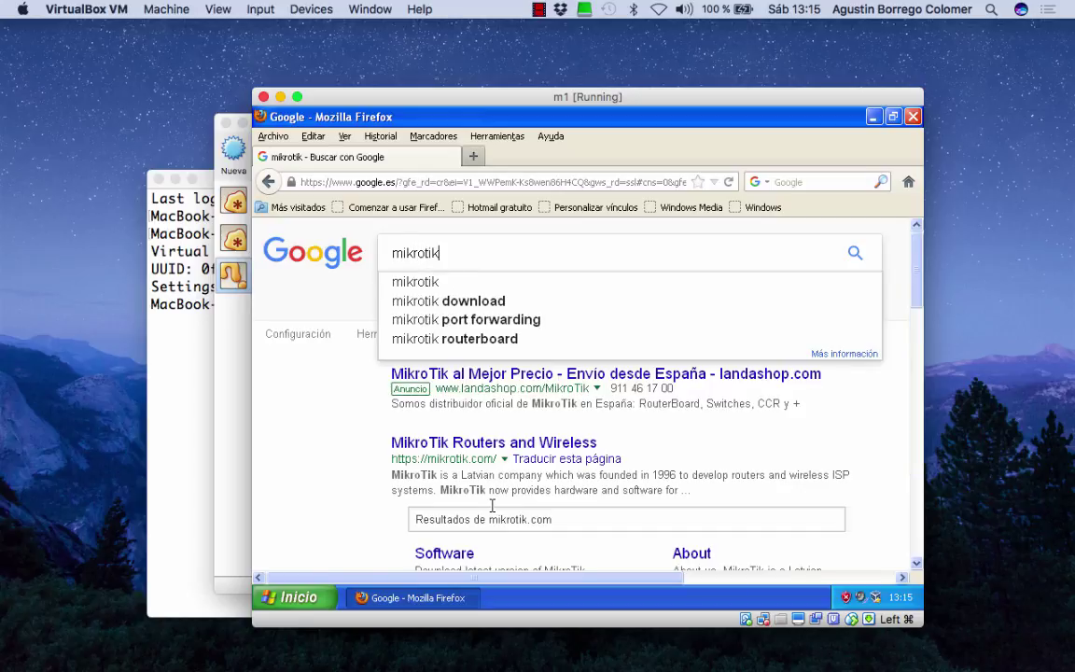
Open MikroTik's Software page from the search results, then download Winbox version 3.11 and save winbox.exe.
click(460, 553)
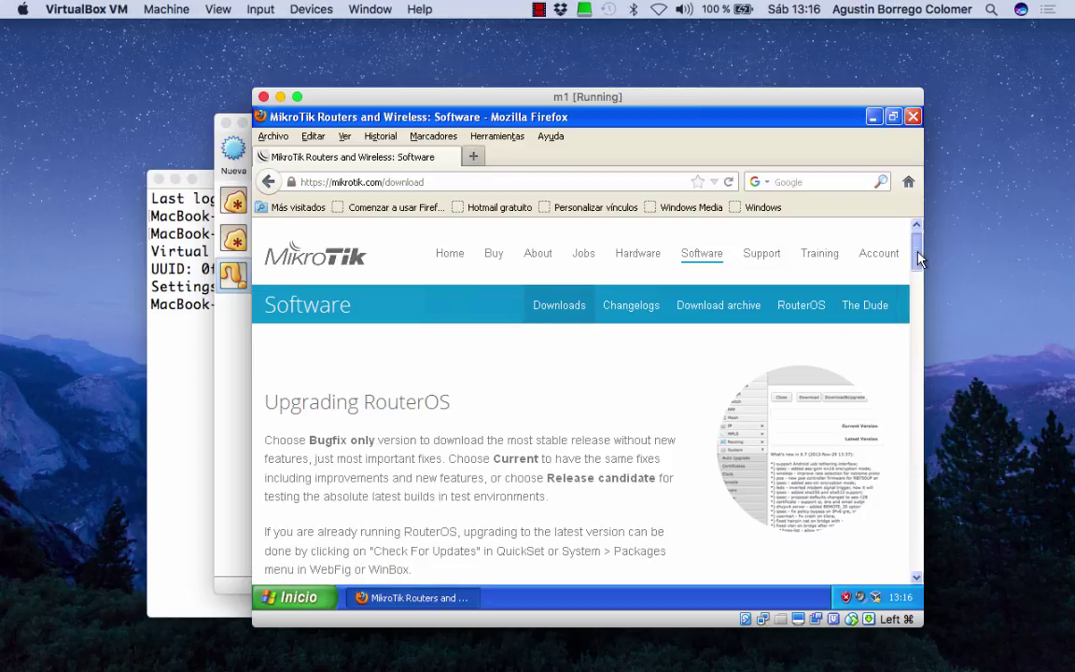
drag(919, 260, 925, 478)
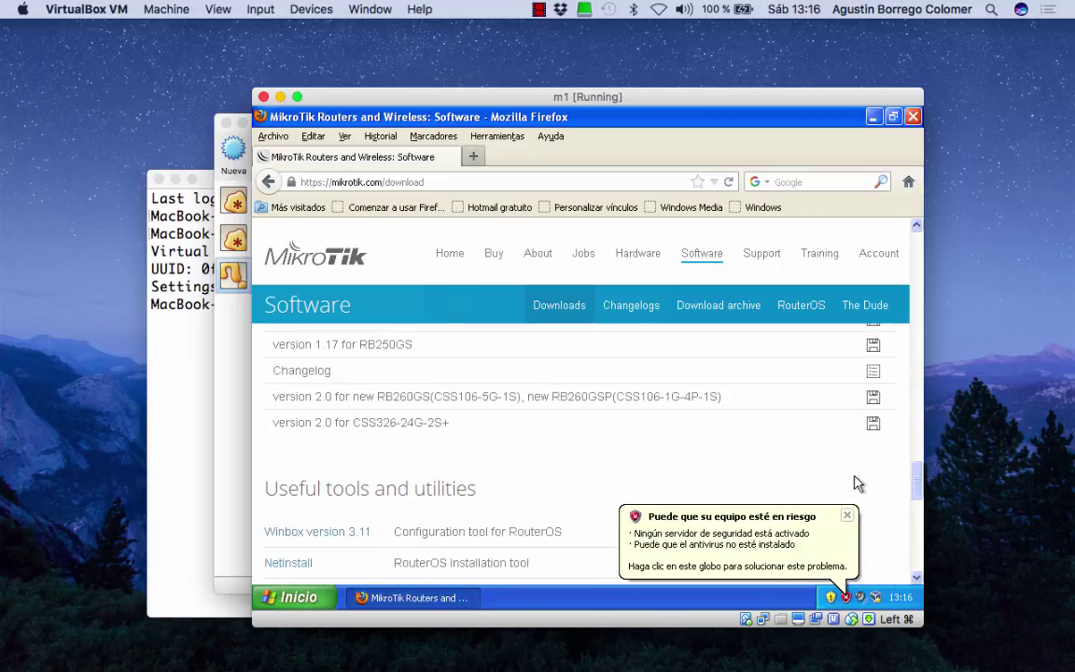
scroll(912, 481, down, 1)
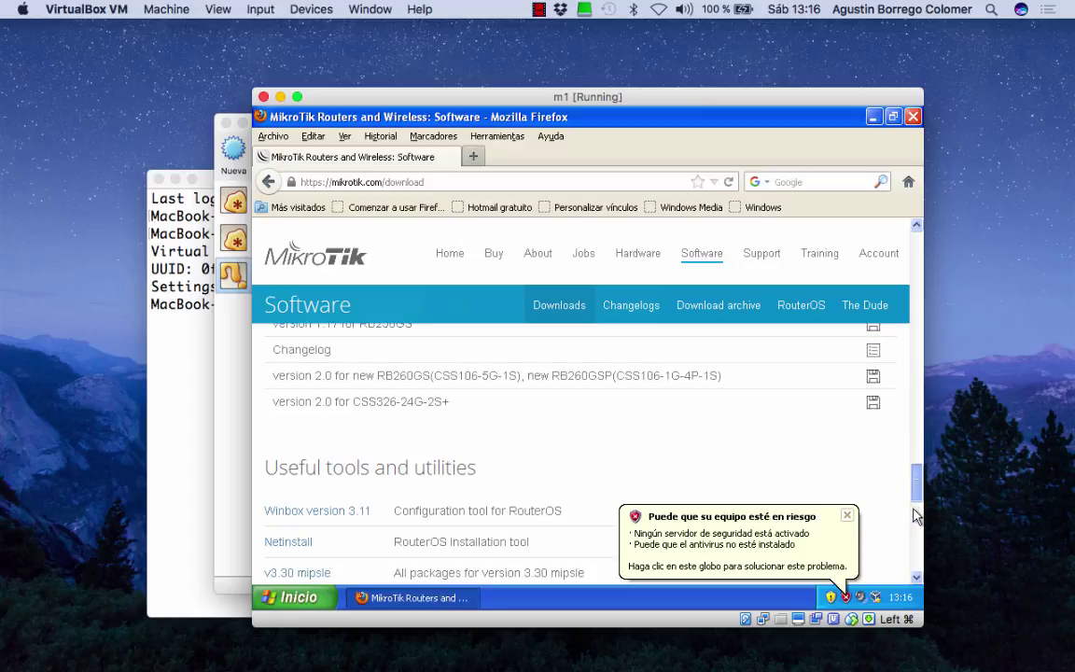
scroll(915, 513, down, 4)
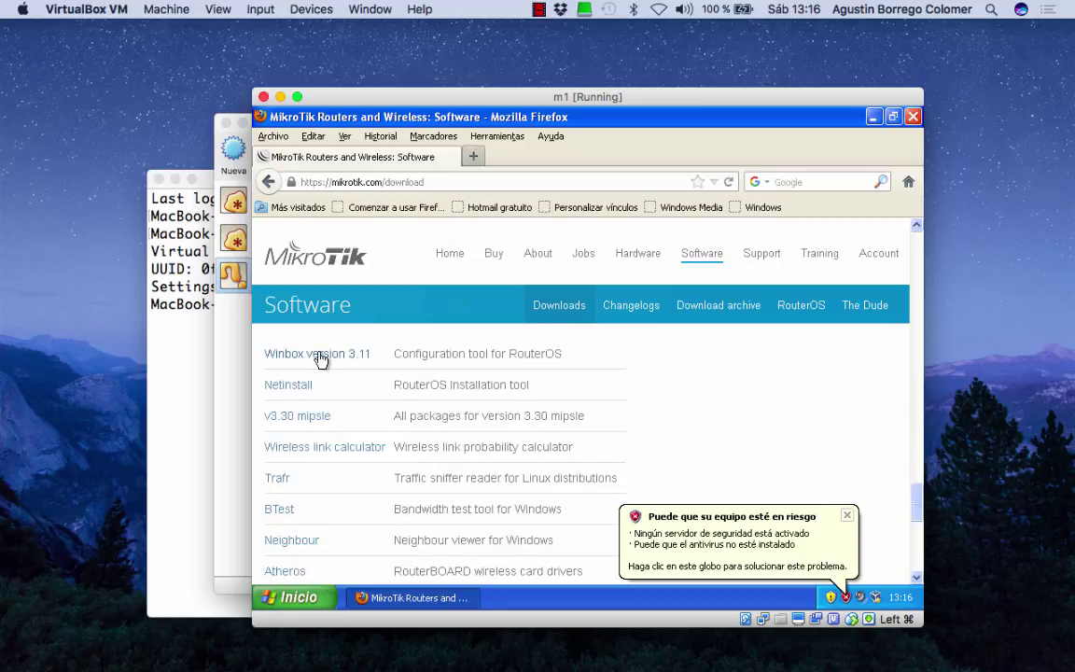
click(319, 354)
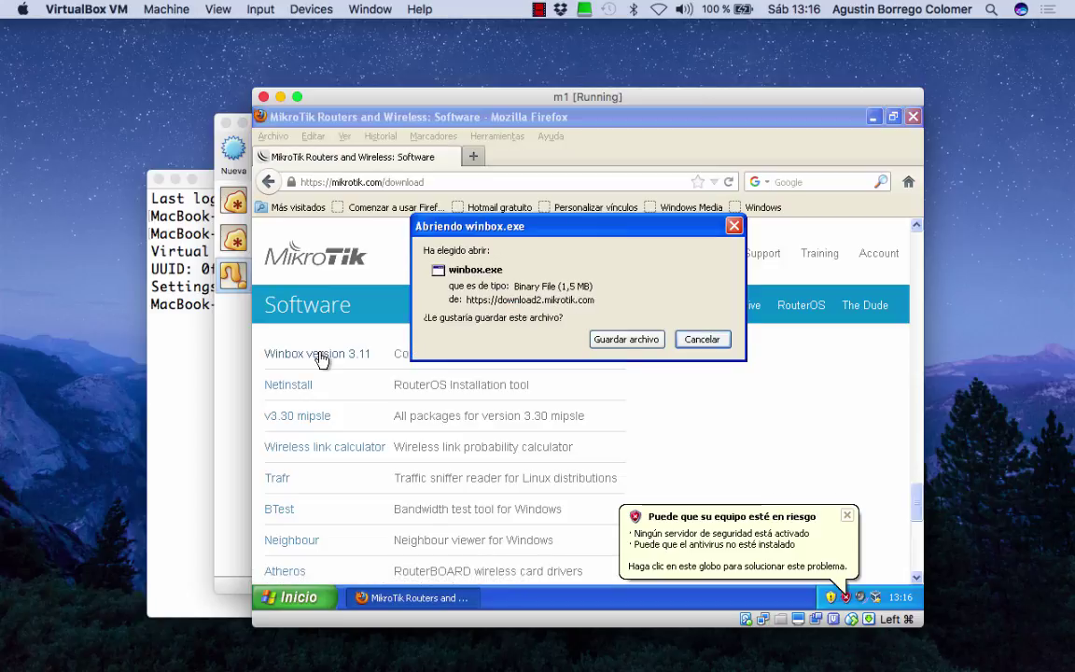
click(626, 339)
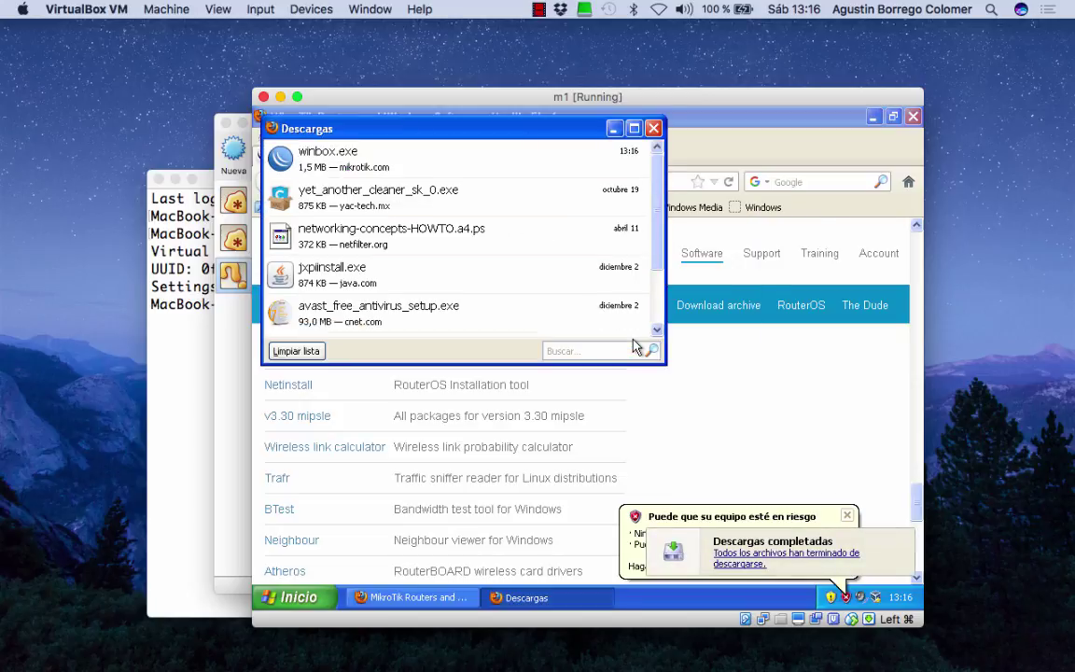
Minimize Firefox, place the downloaded winbox.exe on the Windows desktop, and close the downloads list.
click(873, 117)
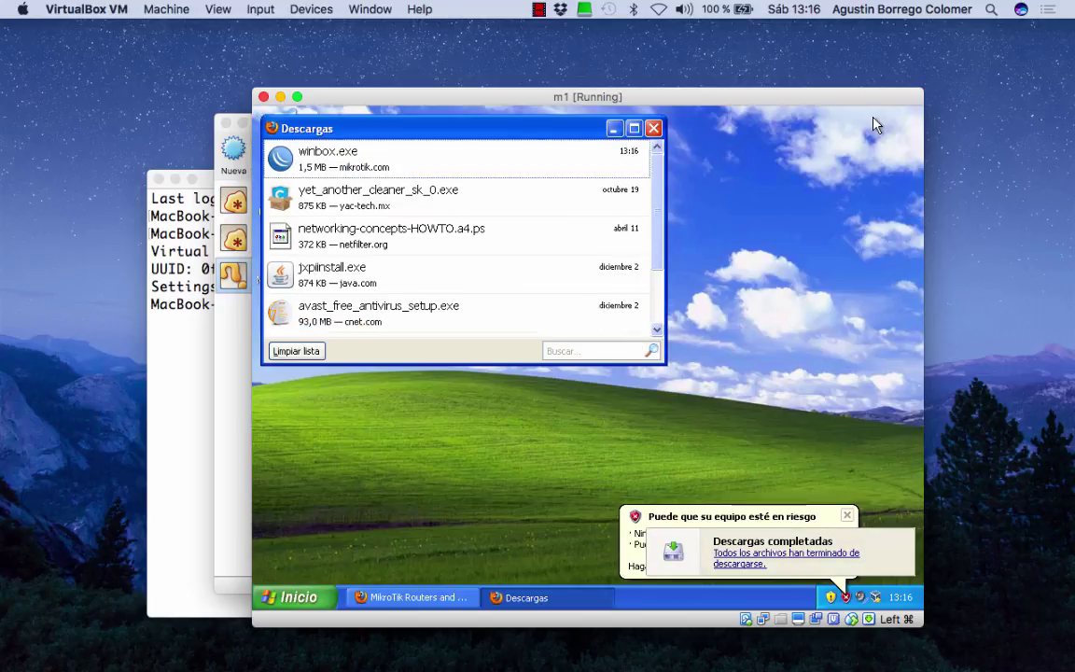
drag(554, 136, 719, 144)
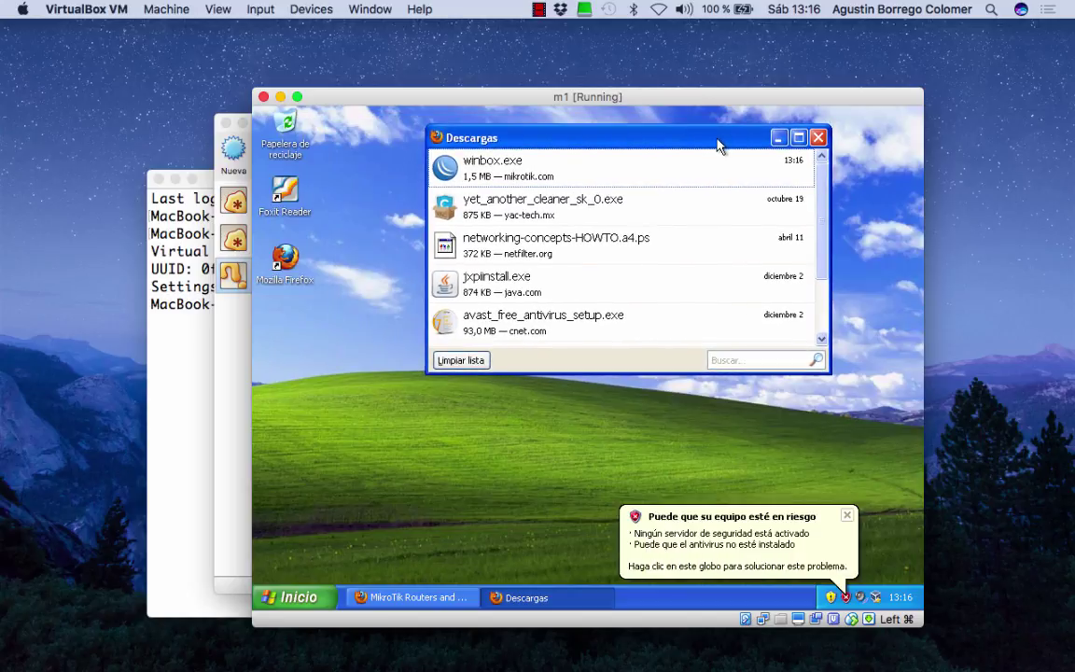
drag(447, 173, 290, 335)
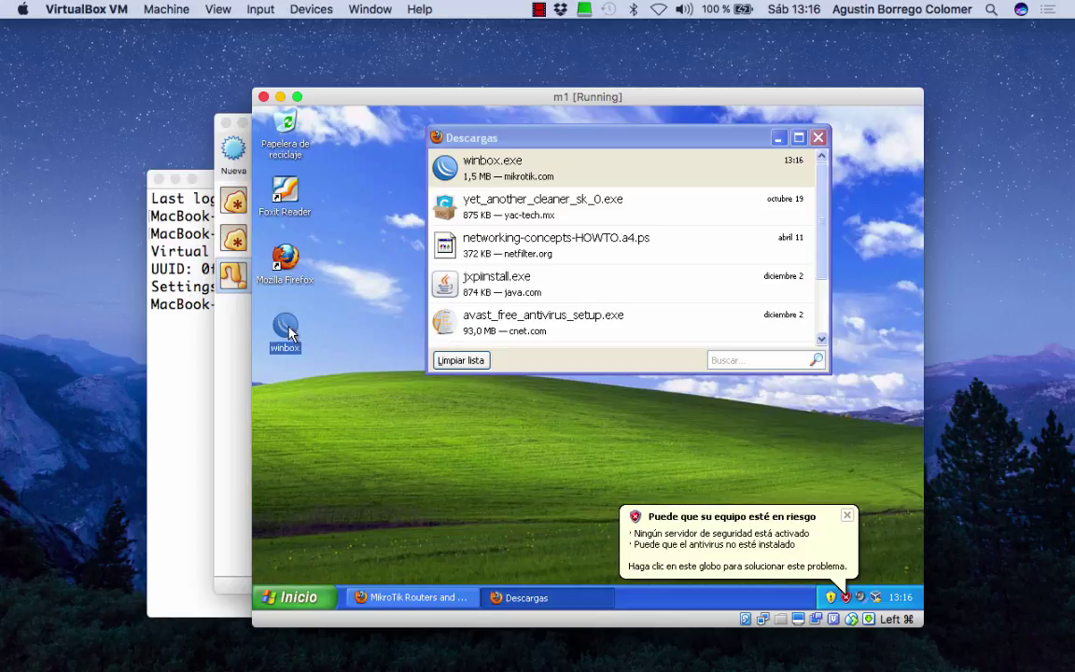
click(818, 137)
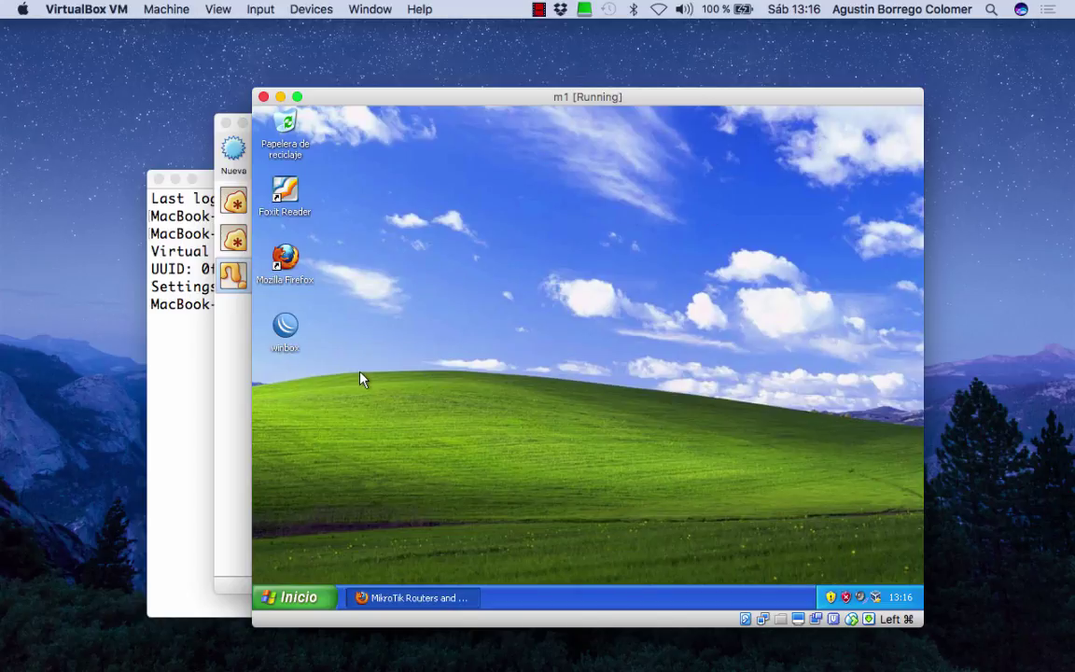
Open a new Firefox window in m1 and search Google for "putty".
double_click(287, 260)
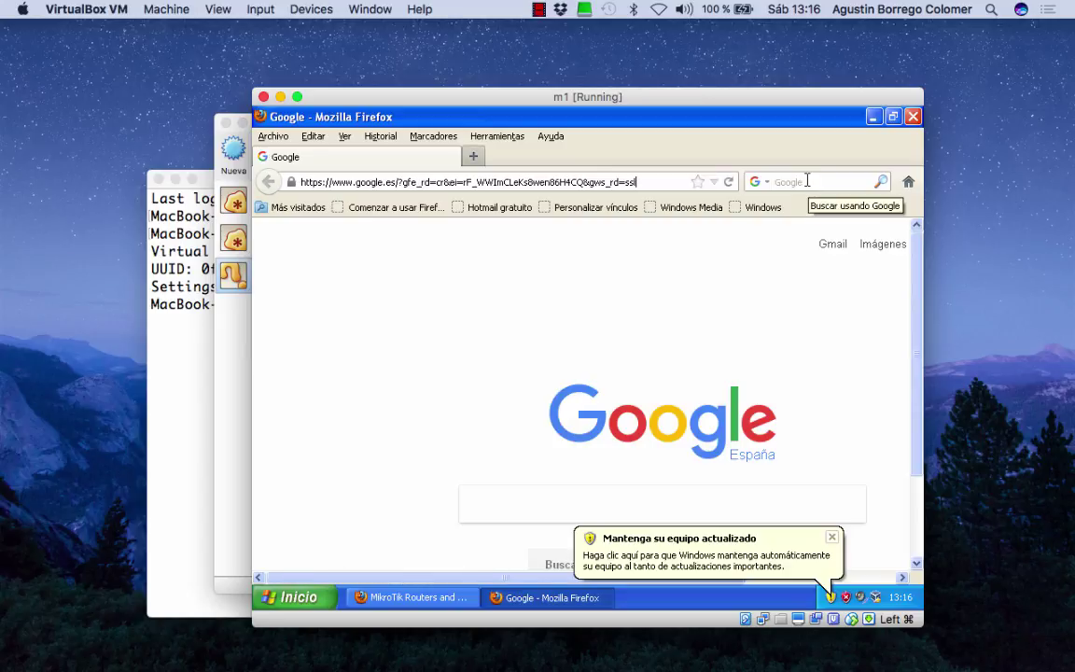
click(807, 181)
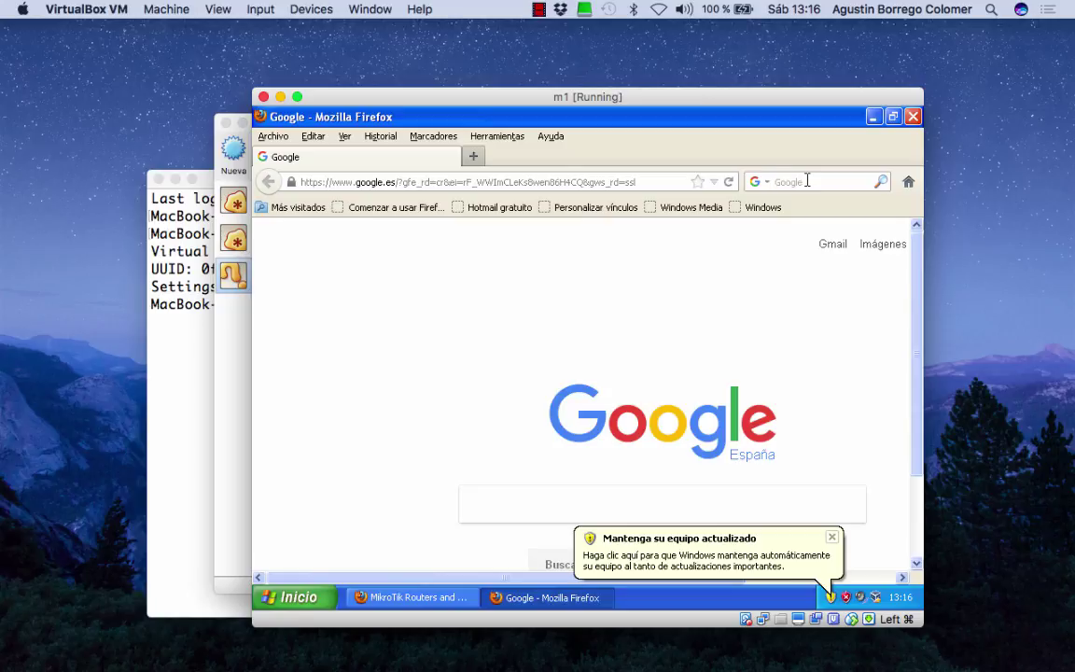
text(putty)
key(Return)
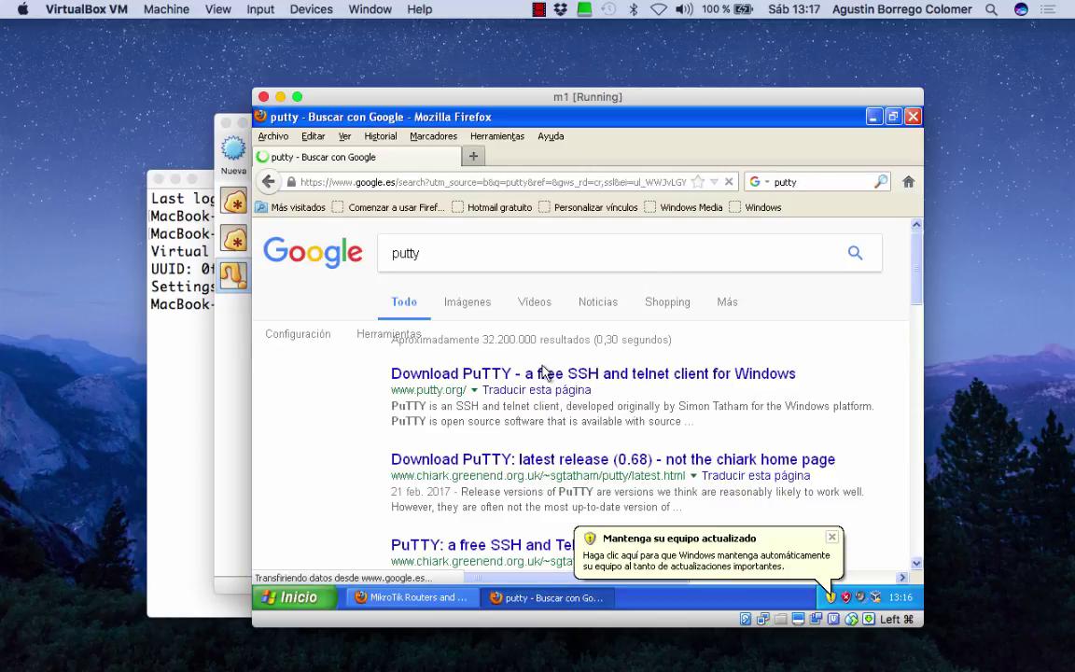
Go through putty.org to the PuTTY 0.68 download page and save the 32-bit installer putty-0.68-installer.msi.
click(513, 374)
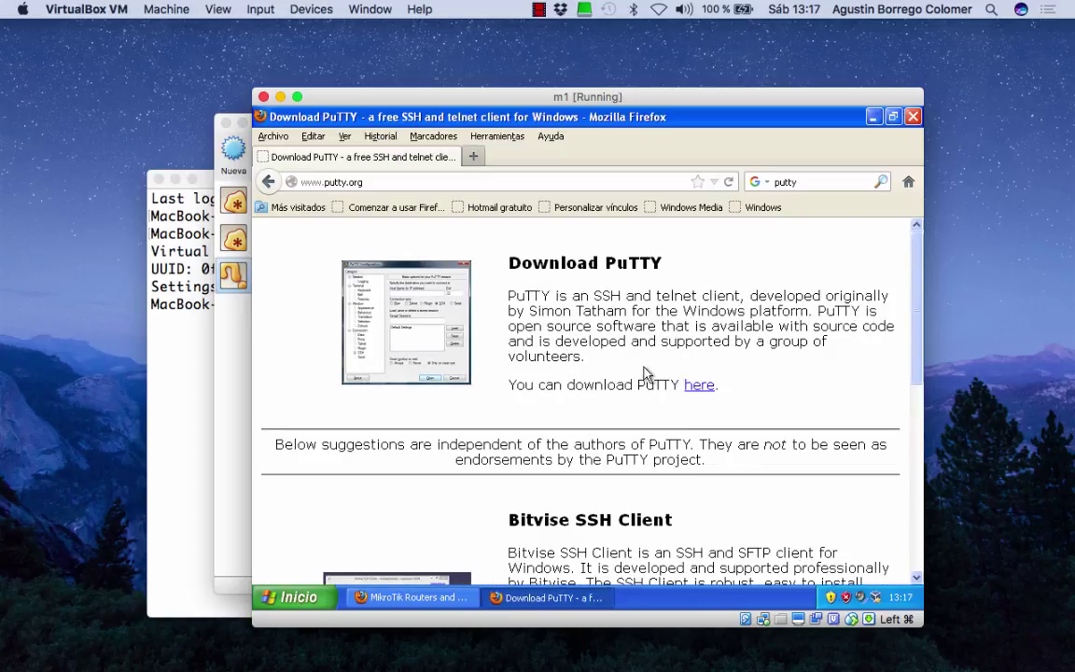
click(700, 388)
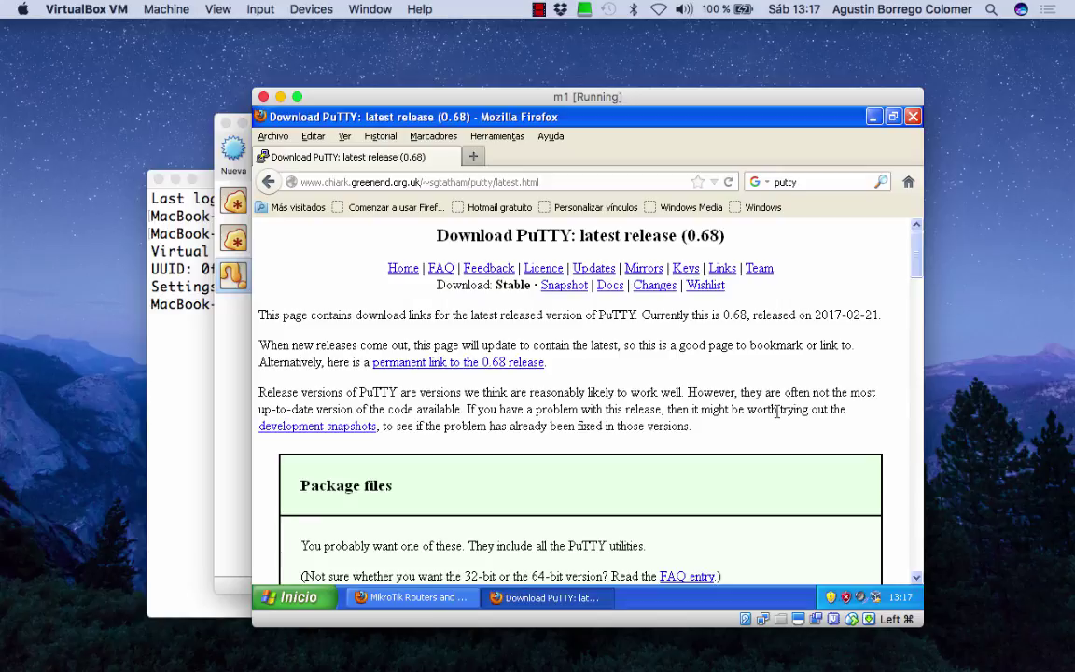
drag(919, 258, 919, 302)
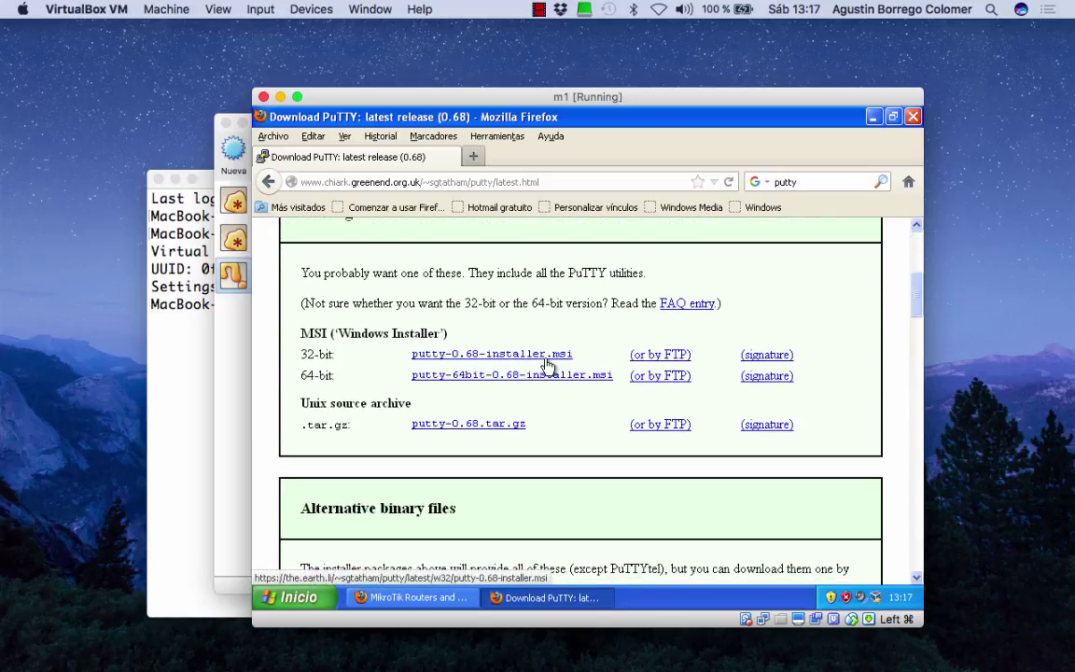
click(480, 356)
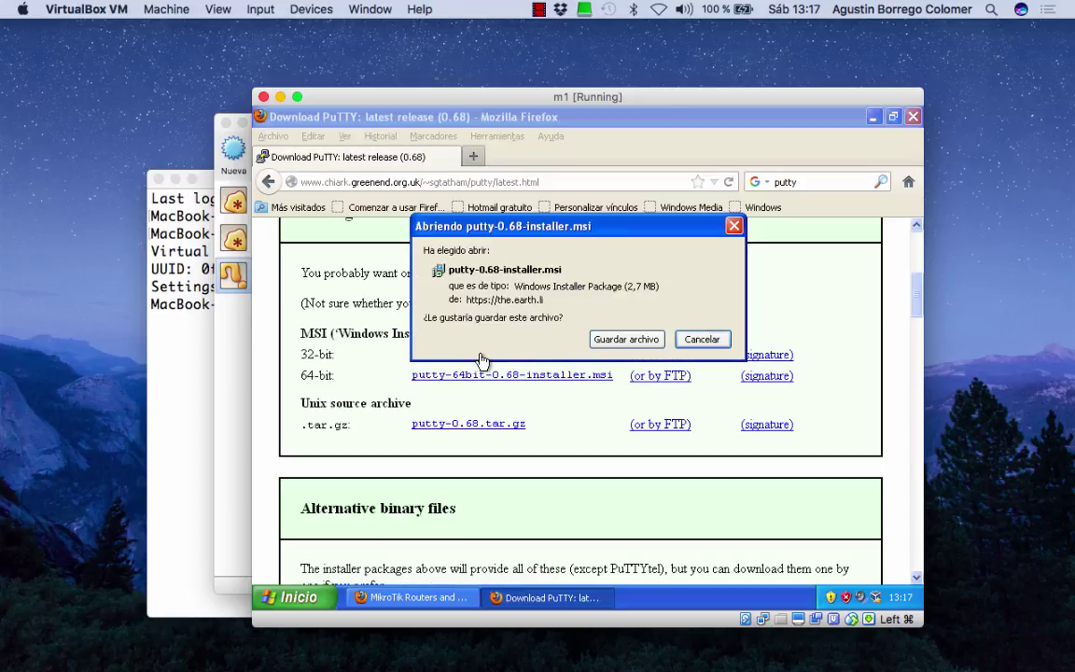
click(635, 340)
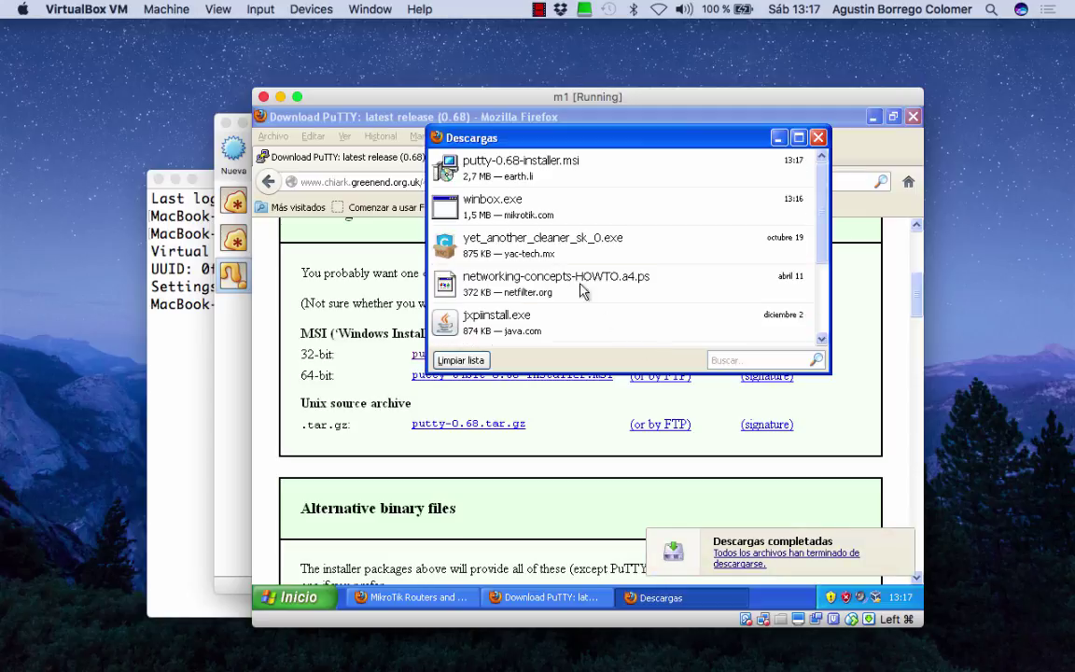
Run the downloaded putty-0.68-installer.msi, accept the executable and security warnings, and minimize Firefox.
double_click(450, 166)
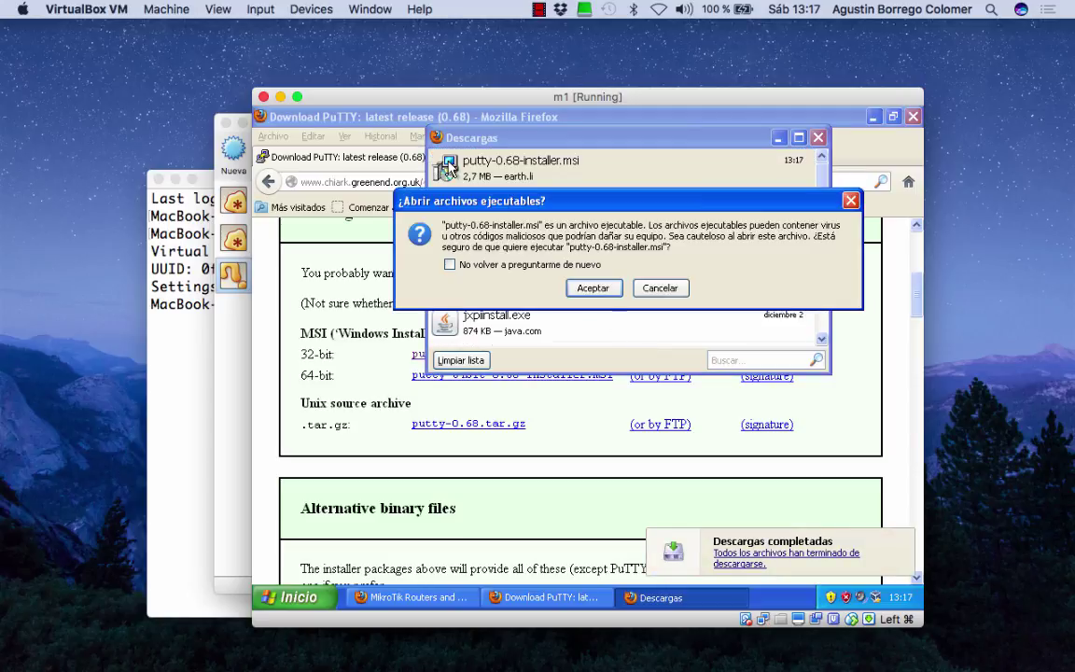
click(593, 287)
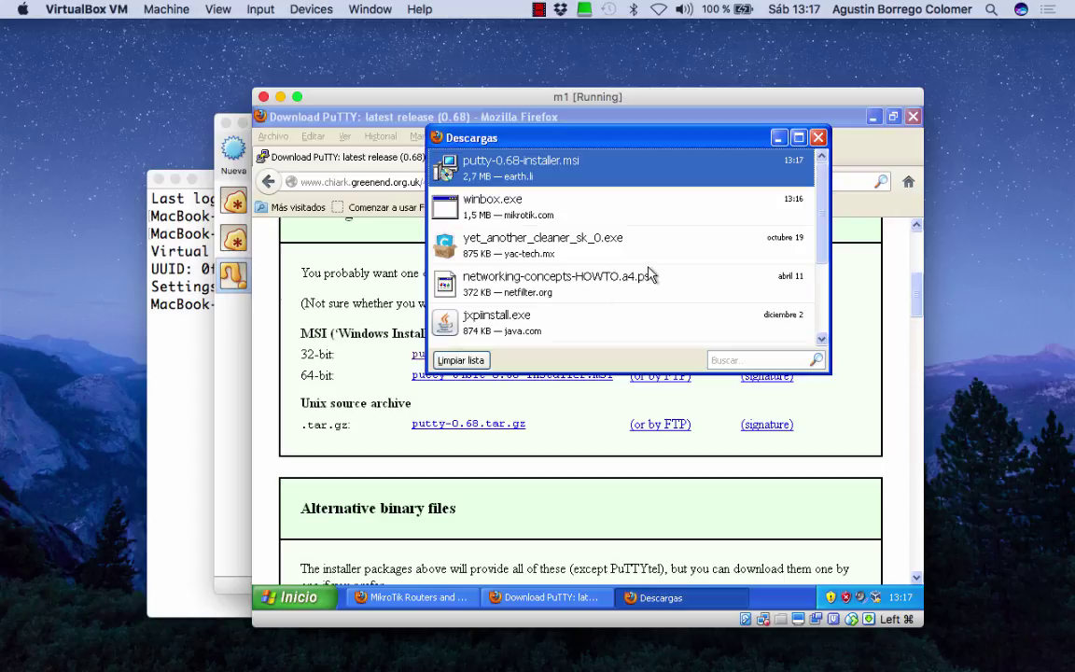
click(844, 138)
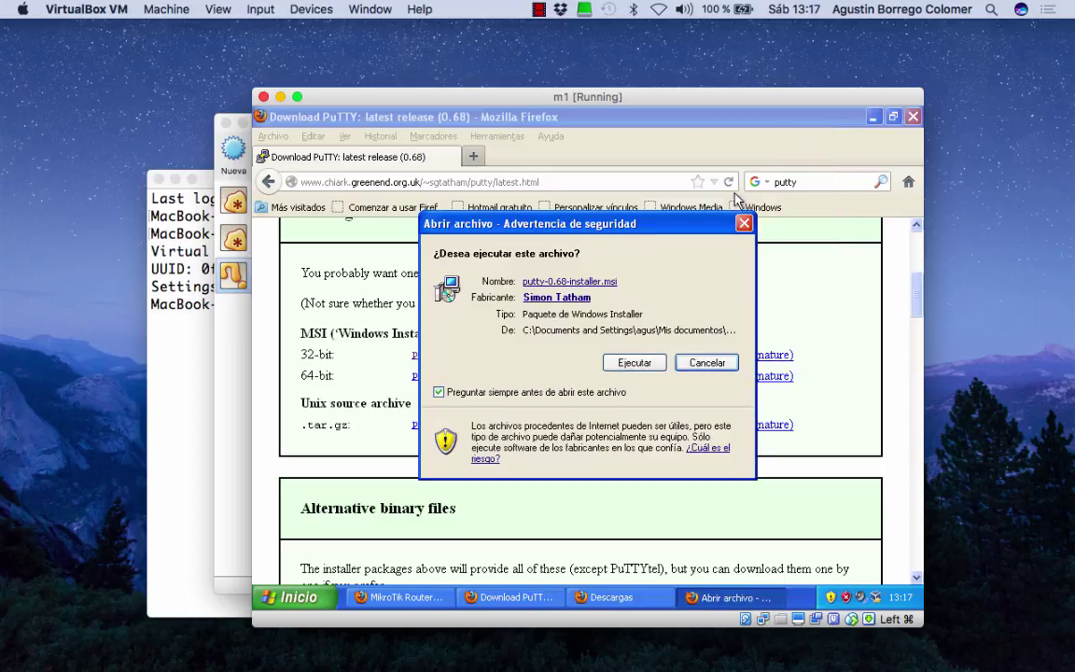
click(639, 364)
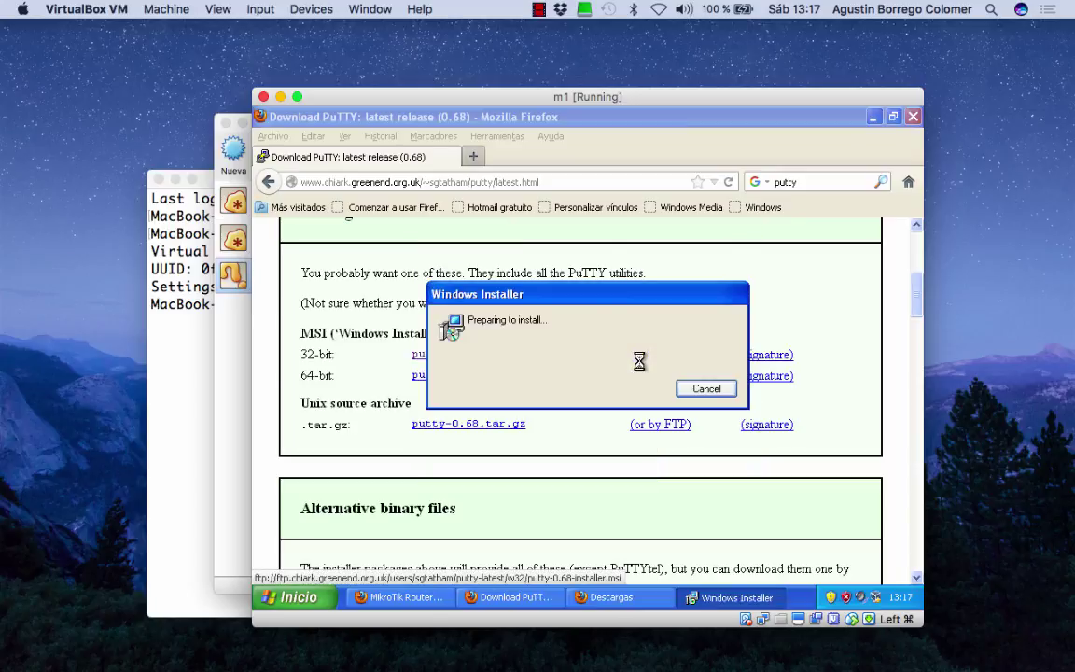
click(873, 116)
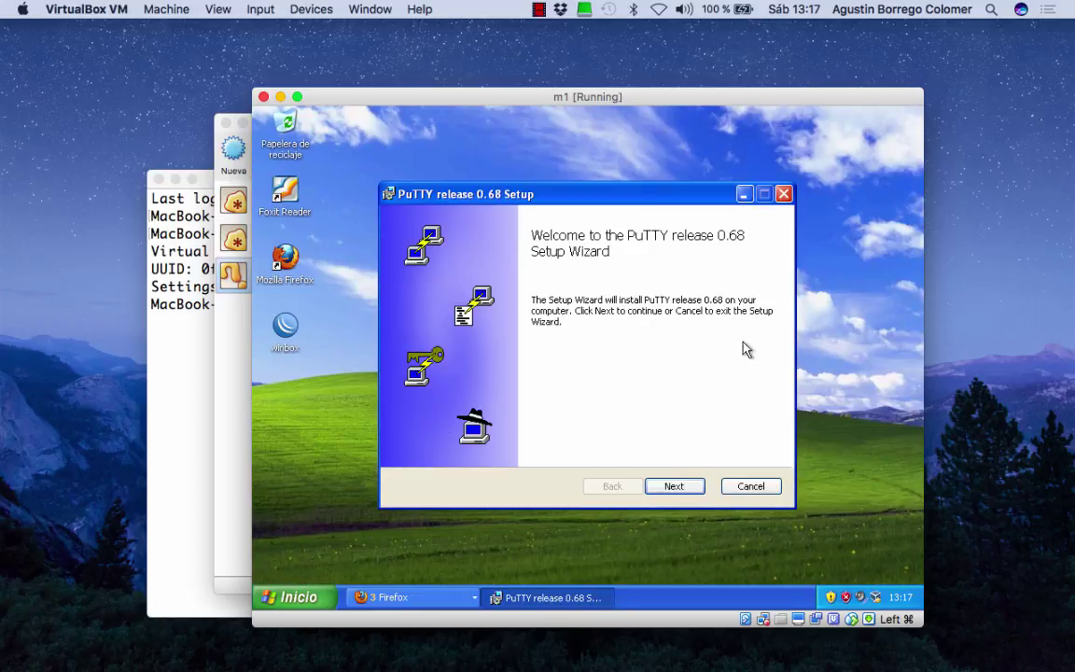
Install PuTTY 0.68 in the default folder with the desktop shortcut feature enabled, finish the setup wizard, and close the README.
click(683, 491)
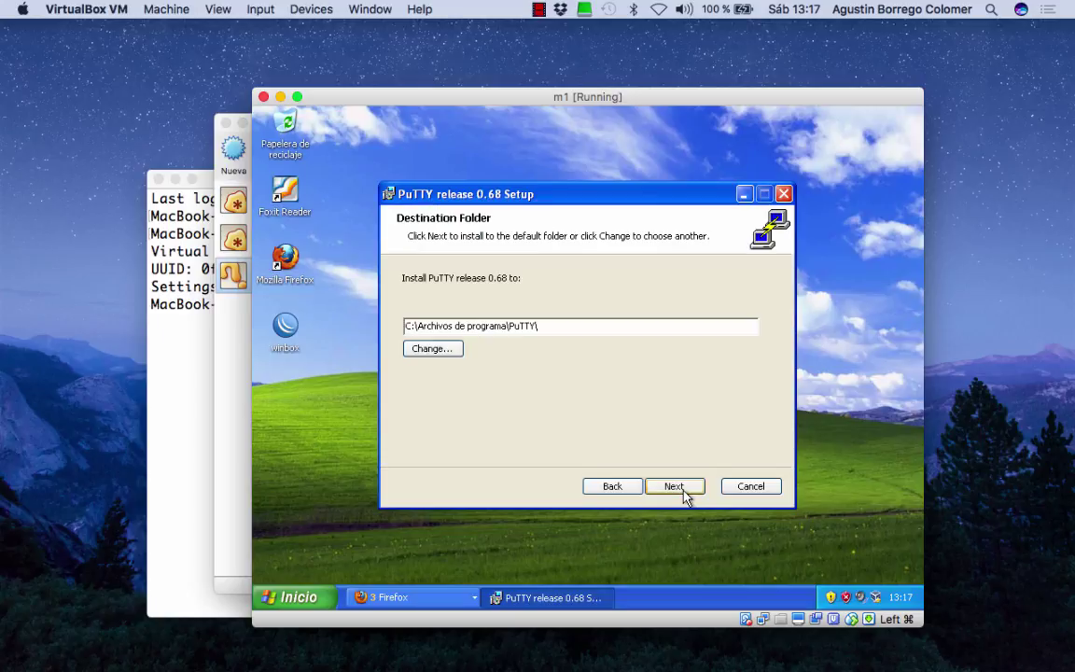
click(684, 490)
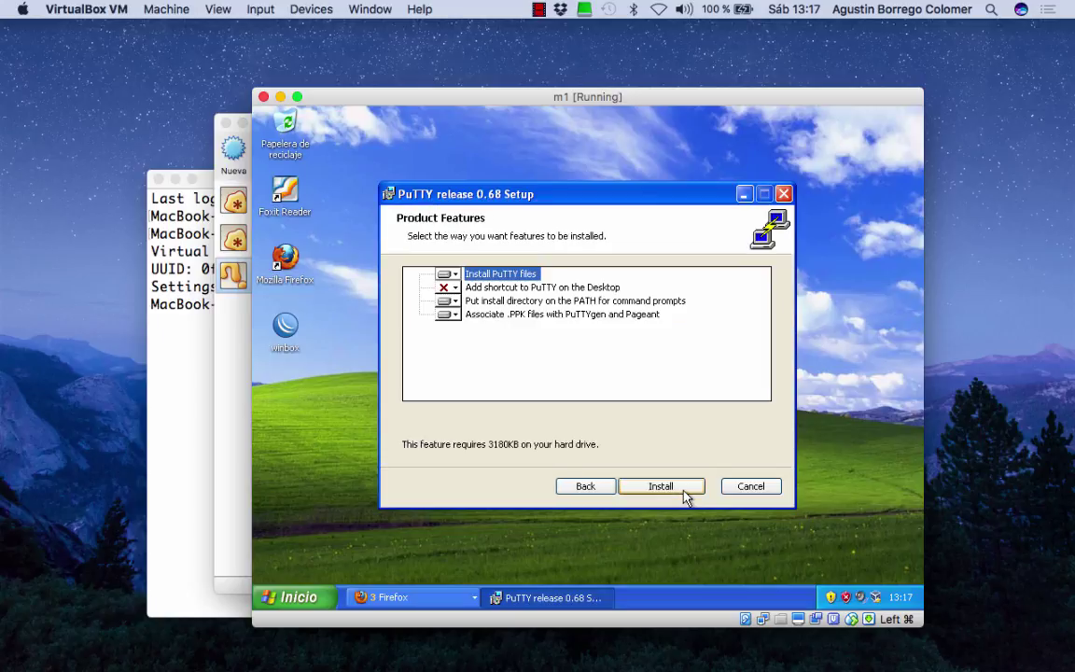
click(455, 289)
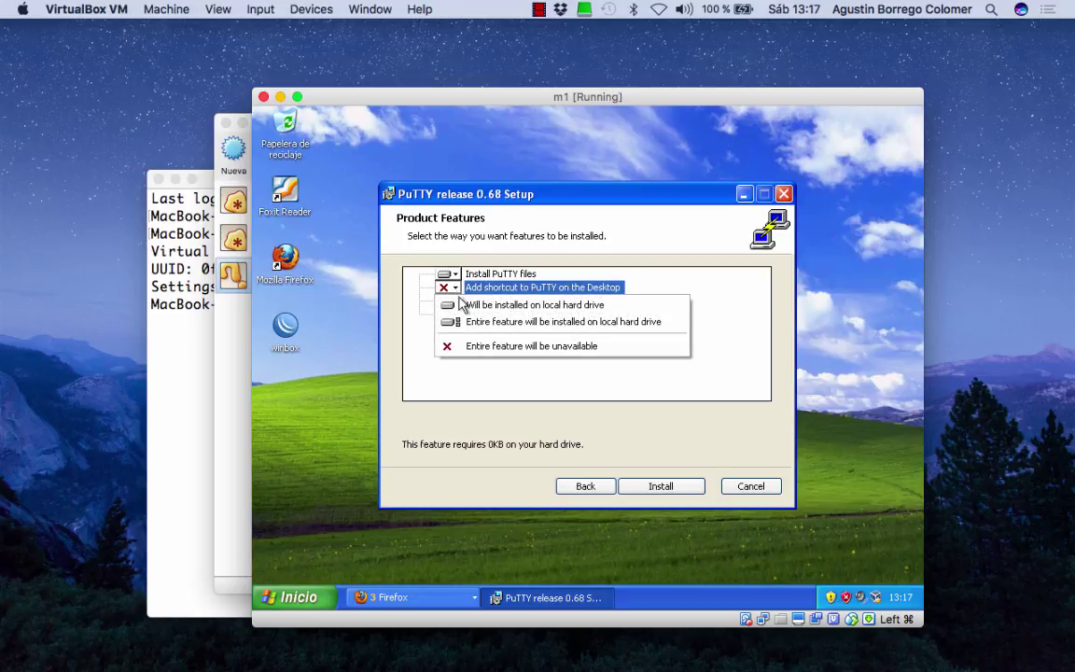
click(469, 305)
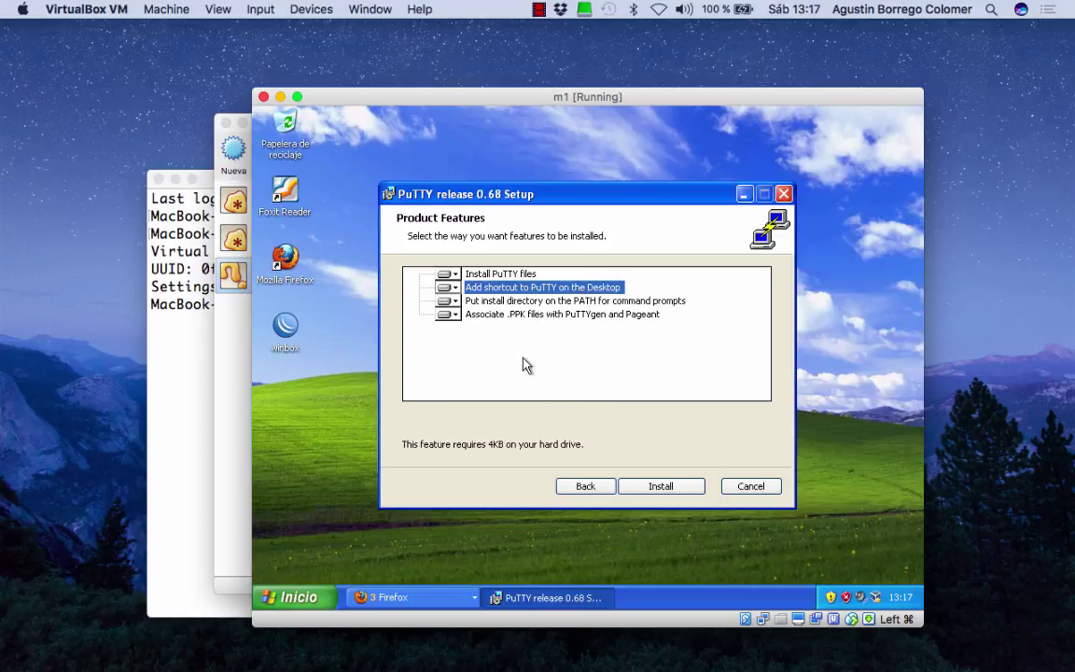
click(658, 486)
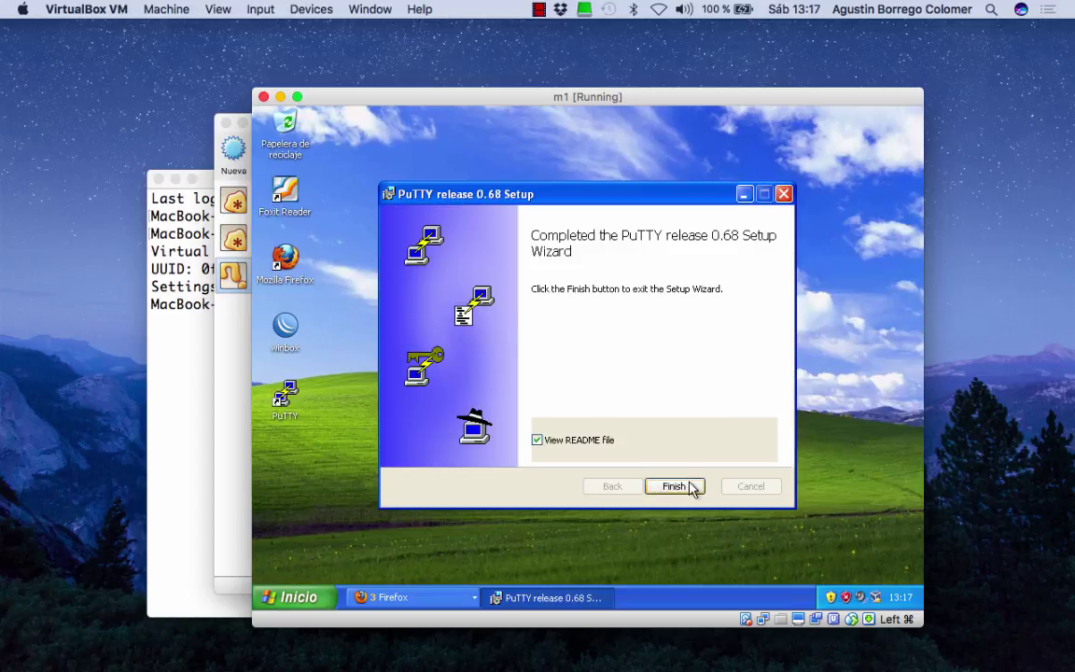
click(689, 486)
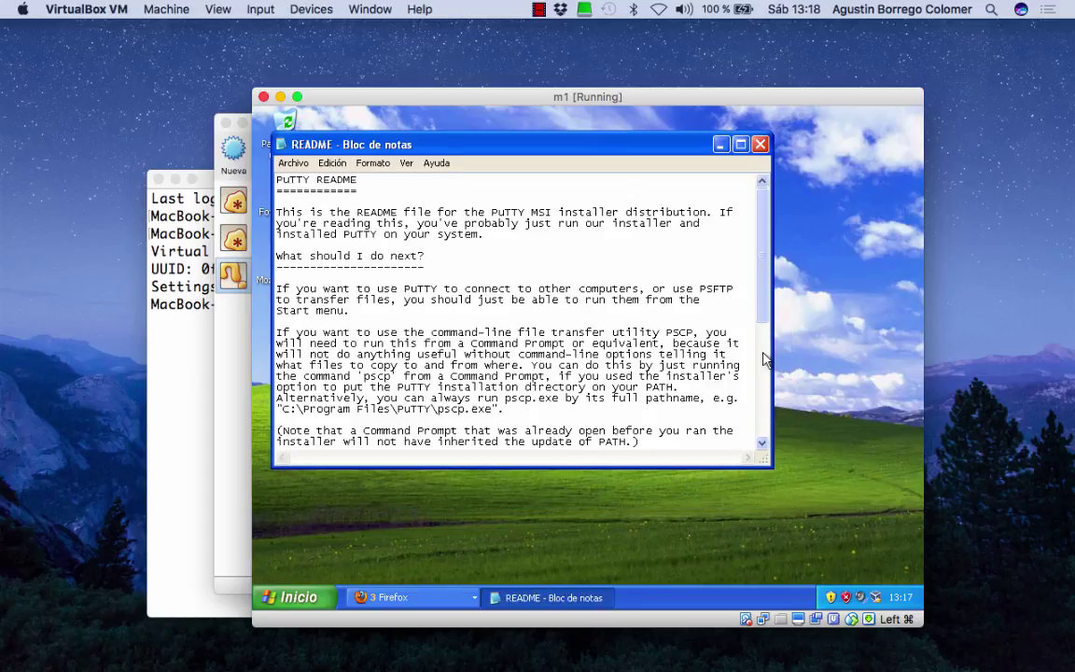
click(760, 144)
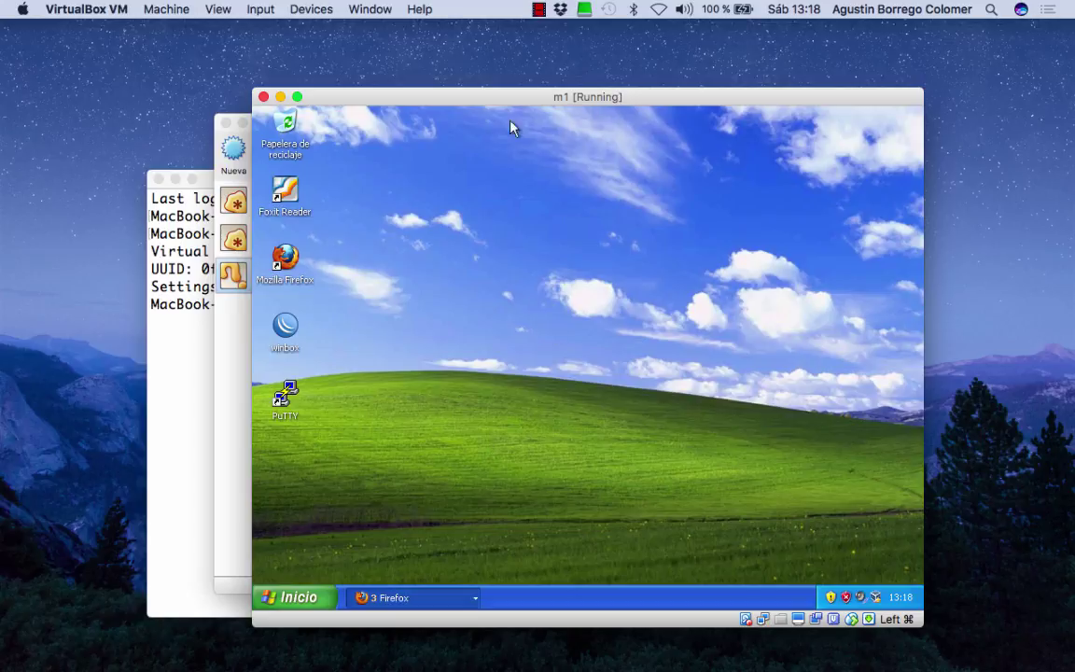
Shut down Windows XP on machine m1 and switch to the p2_mik.png network diagram in Preview.
drag(608, 101, 543, 72)
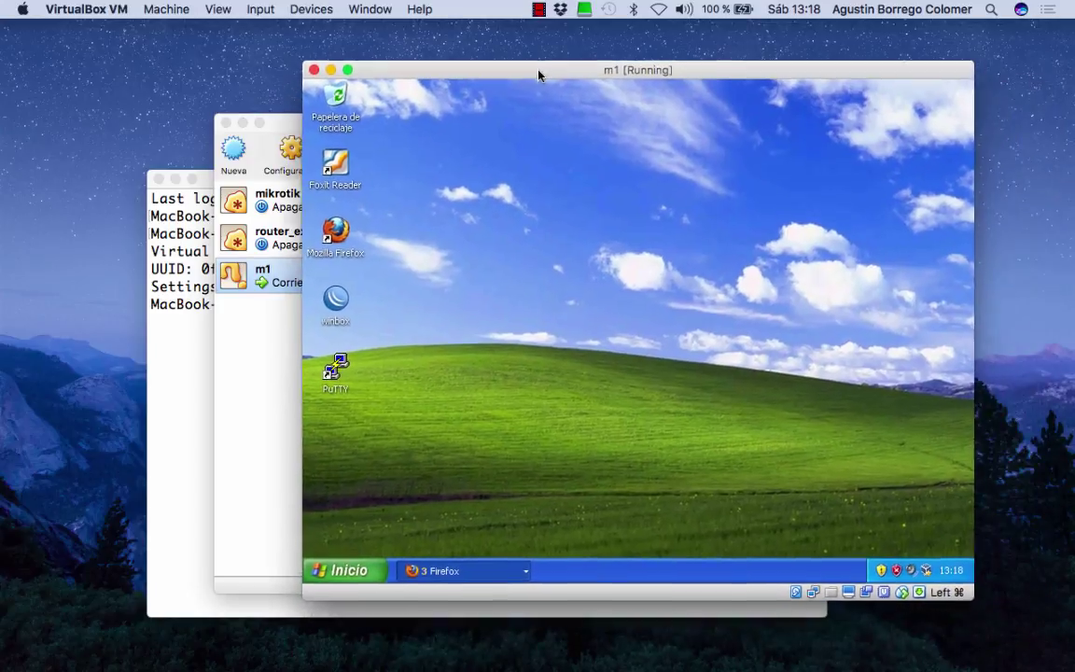
click(353, 577)
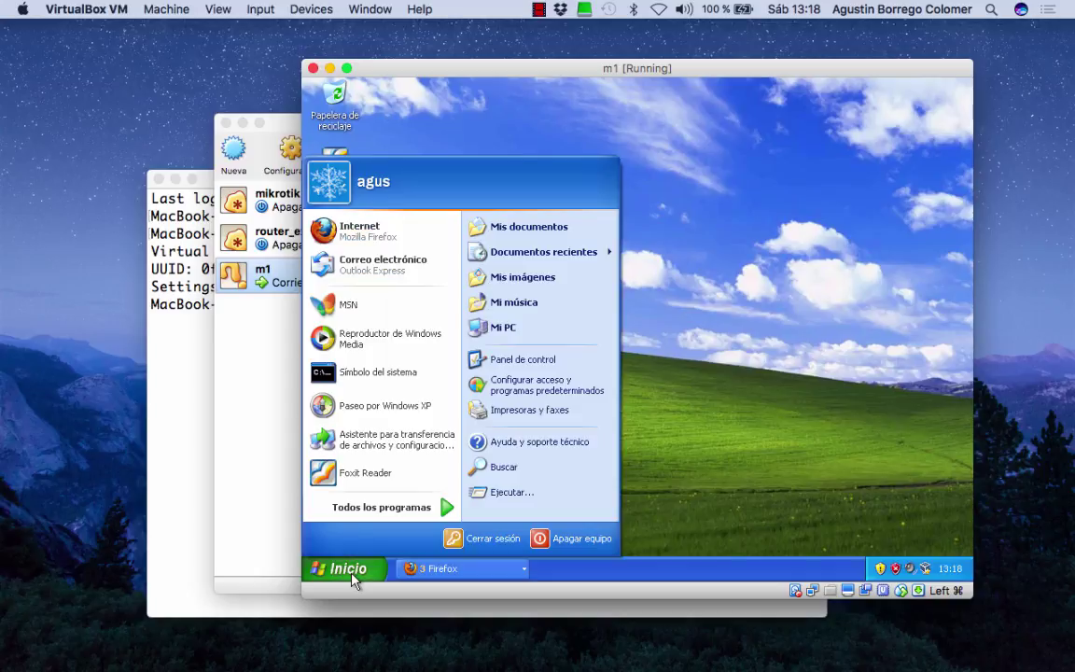
click(543, 546)
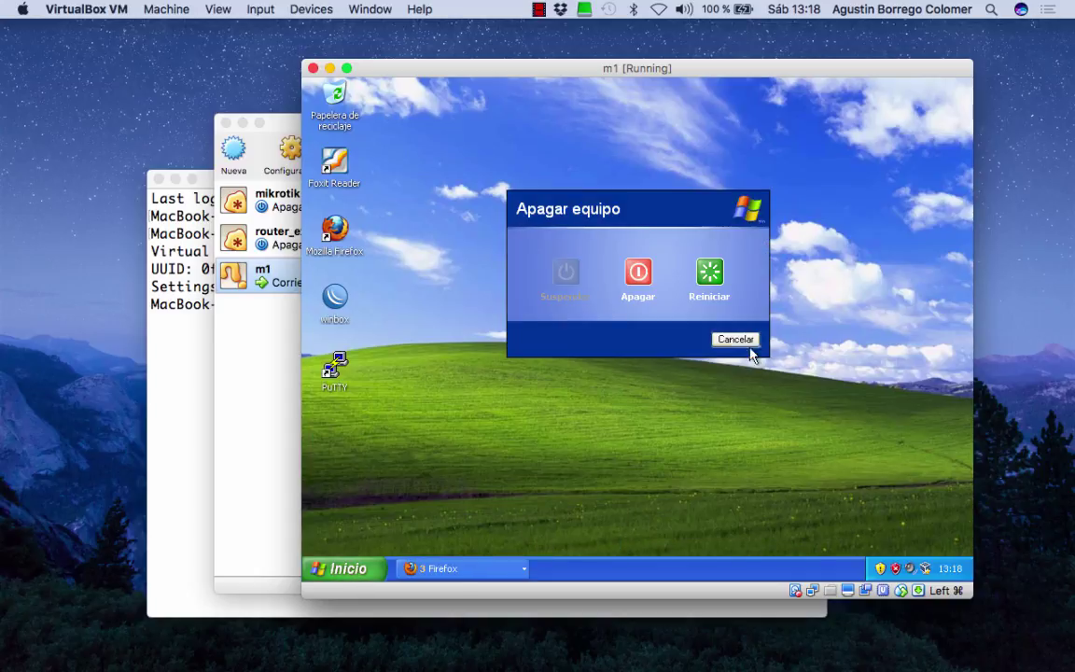
click(637, 270)
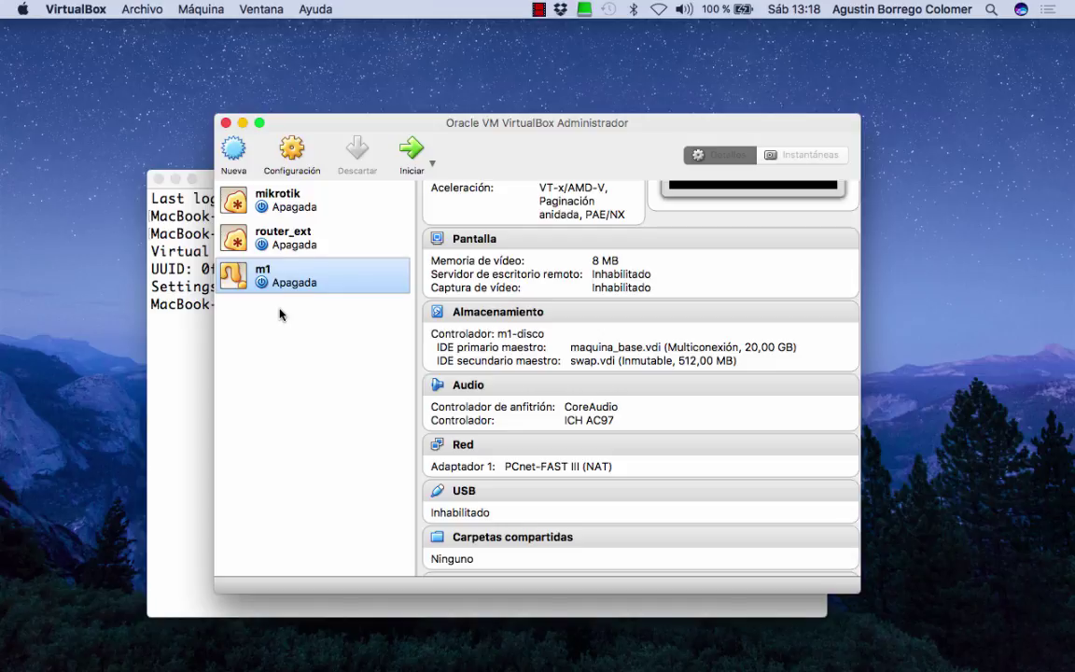
key(ctrl+Right)
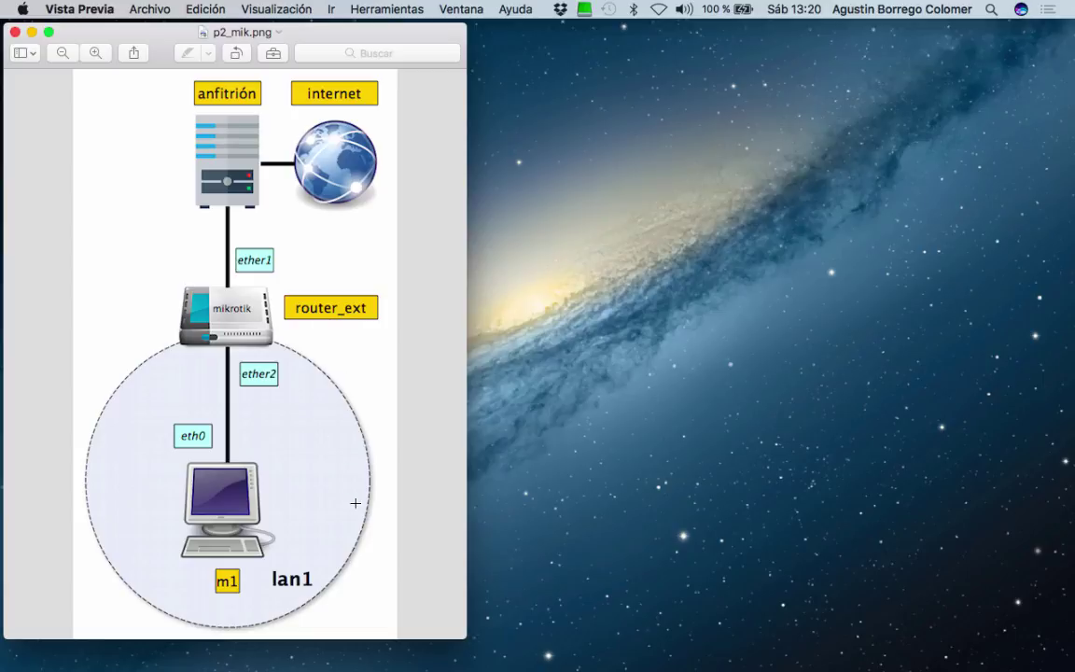
Switch to VirtualBox and set router_ext's network adapter 1 to Adaptador puente on en0: Ethernet.
mouse_move(416, 668)
key(ctrl+Left)
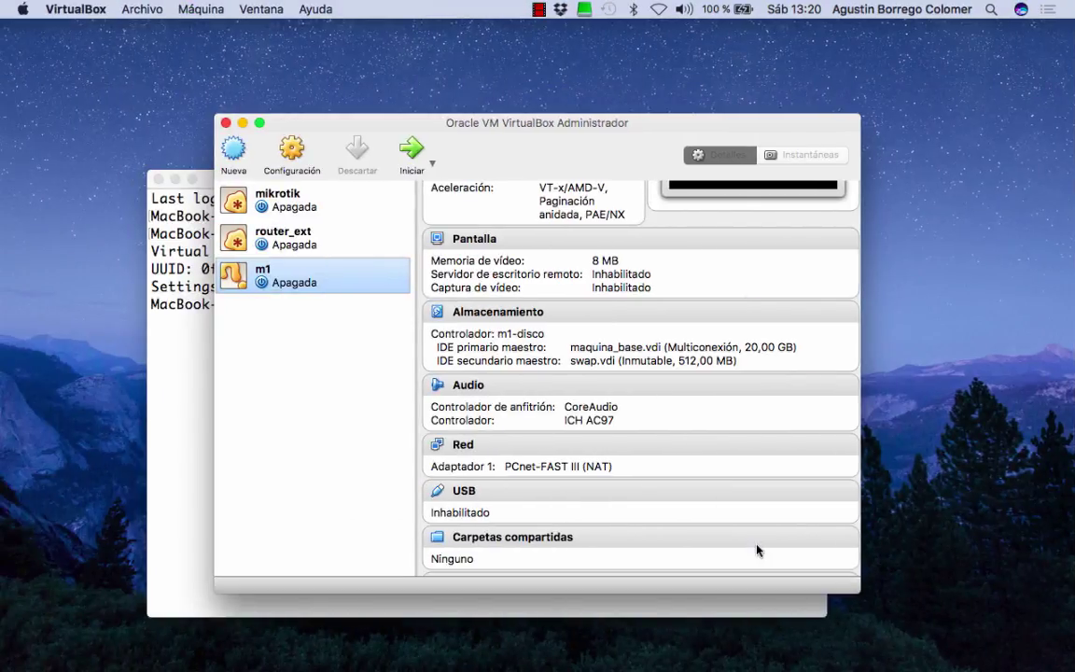
click(285, 243)
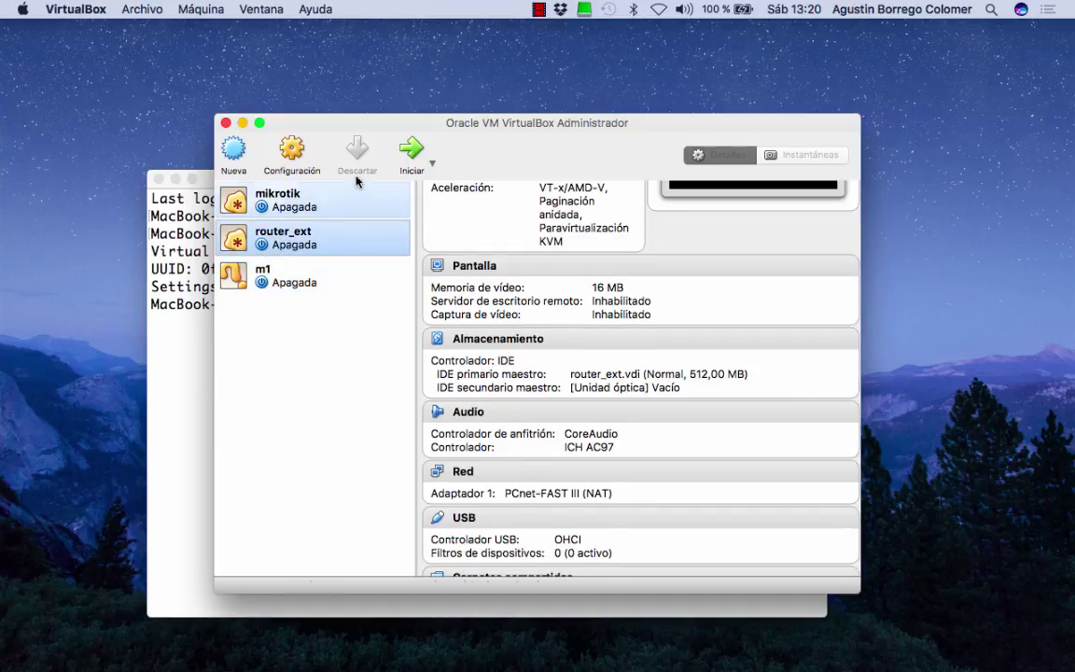
click(291, 154)
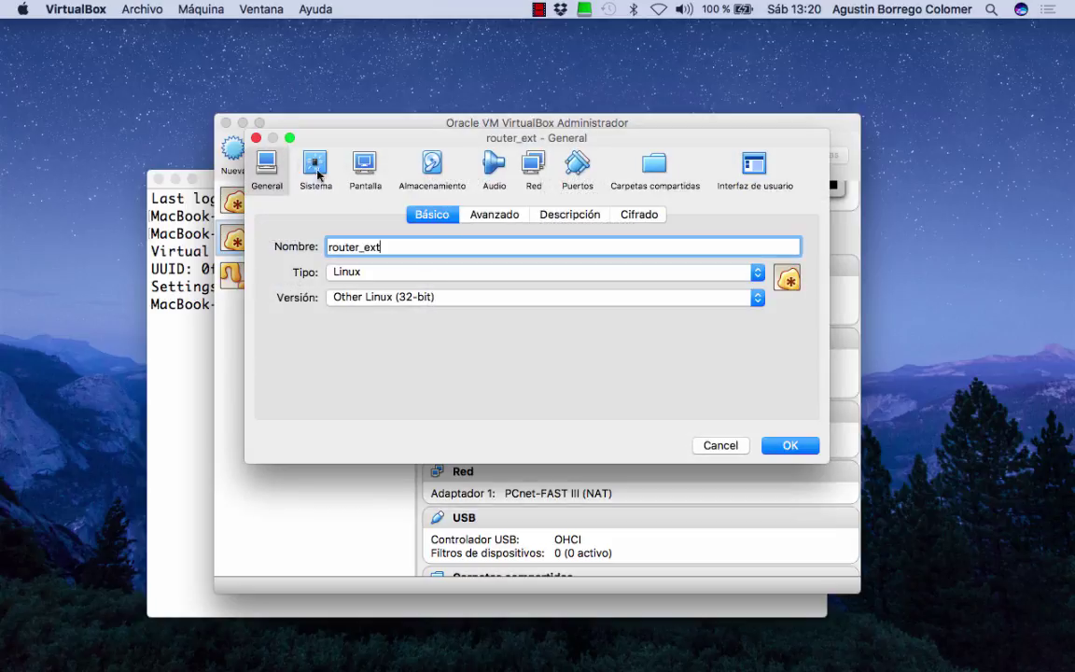
click(532, 167)
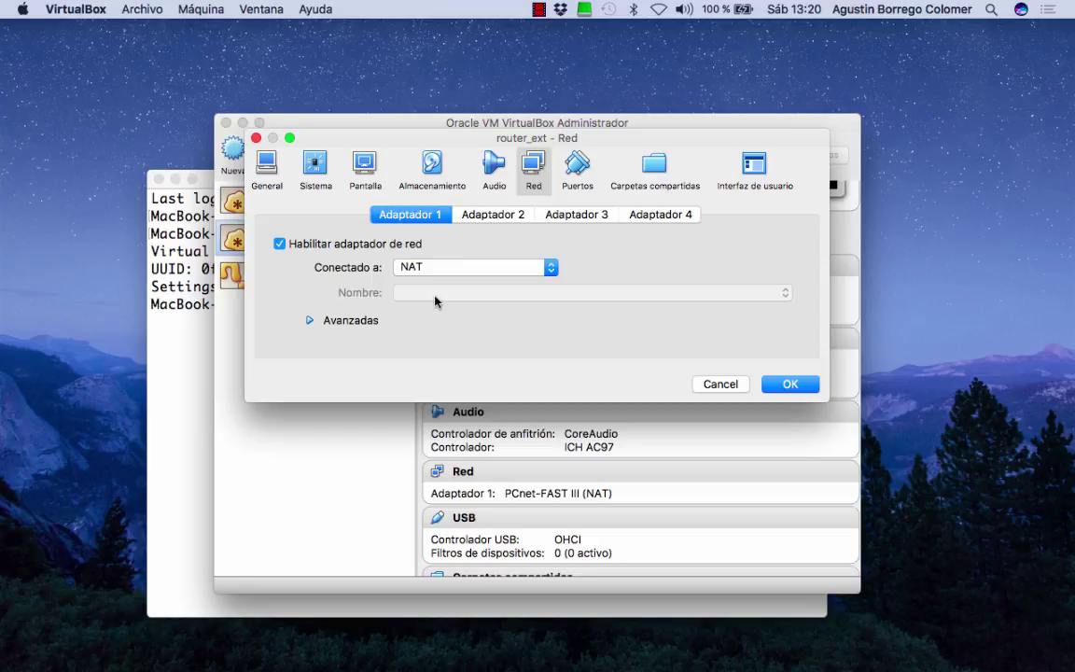
click(550, 269)
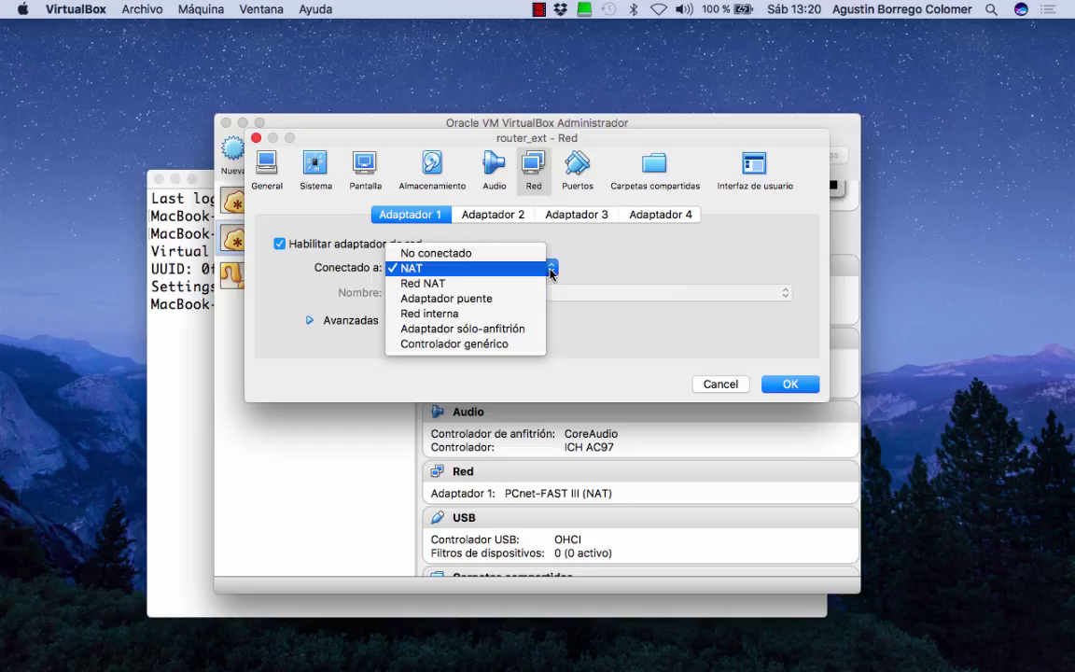
click(500, 298)
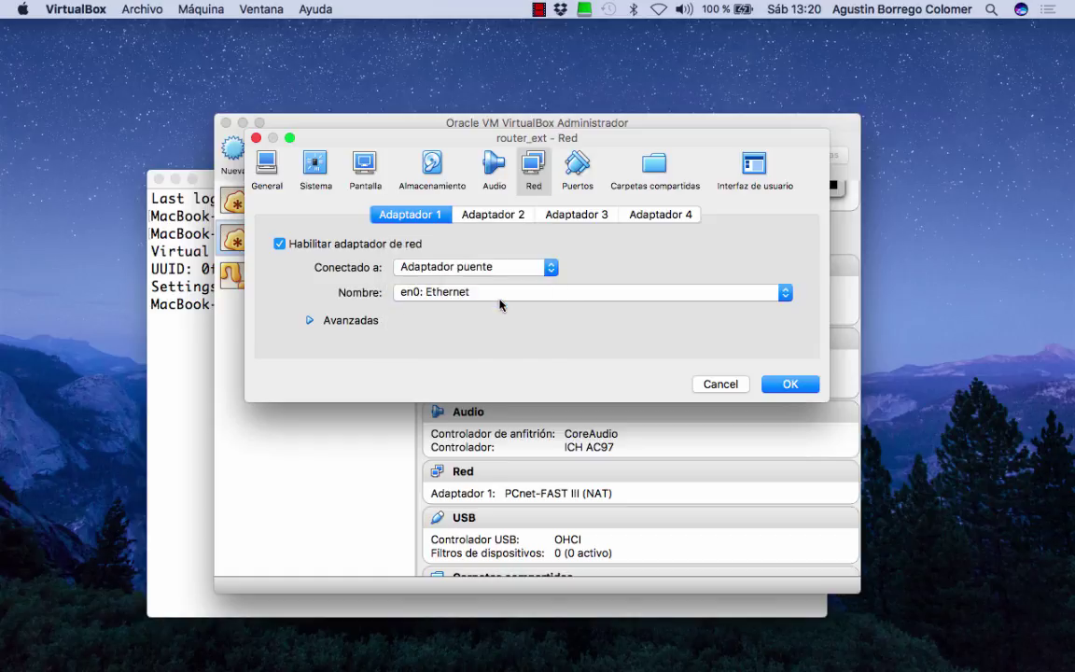
click(784, 293)
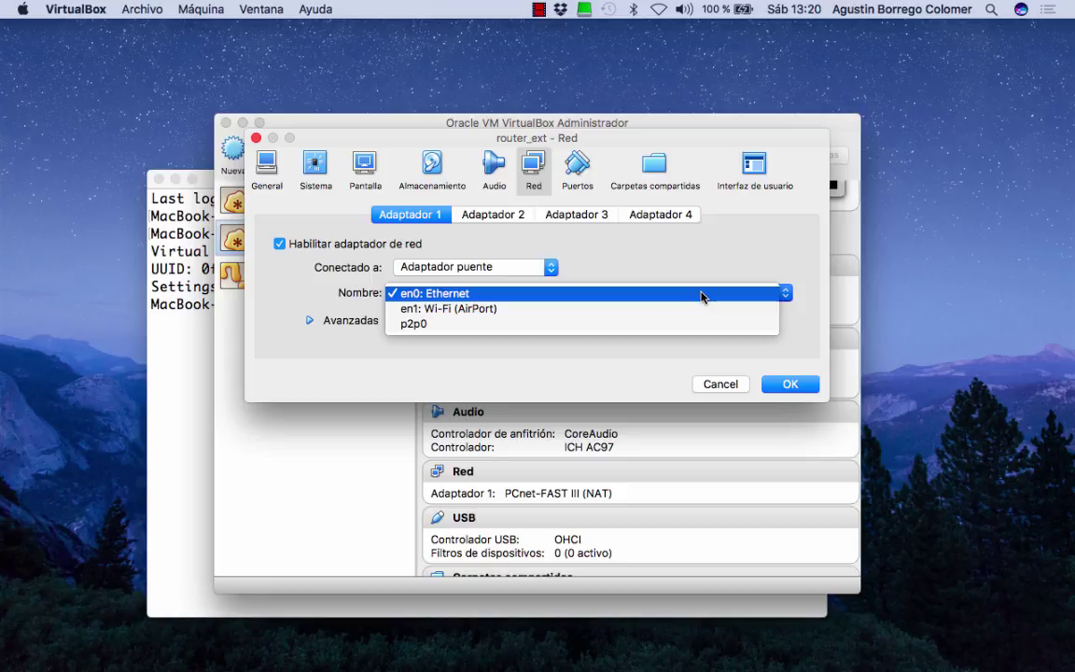
click(637, 297)
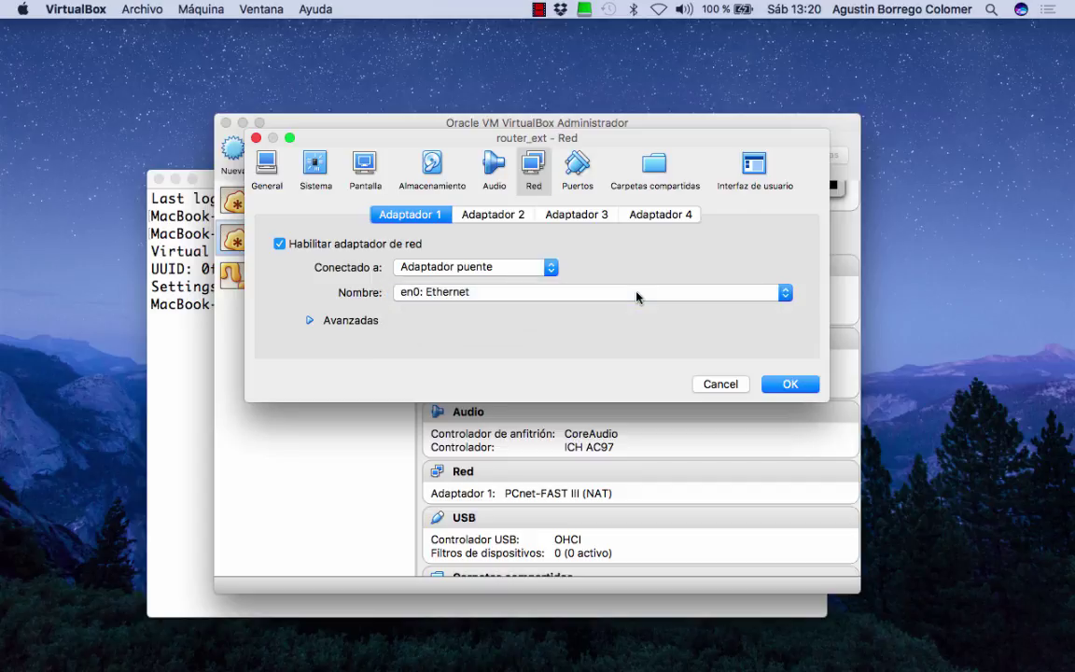
Show the advanced options of router_ext's adapter 1 and set its MAC address to 080027ffff01.
click(309, 321)
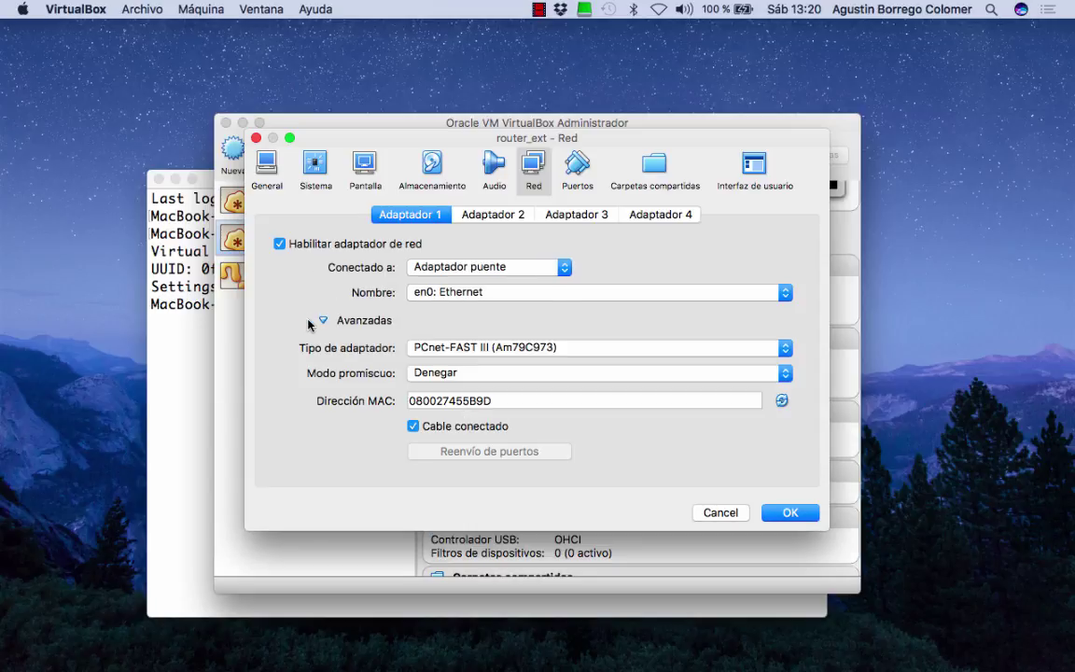
click(504, 400)
key(BackSpace)
key(BackSpace)
key(BackSpace)
key(BackSpace)
key(BackSpace)
key(BackSpace)
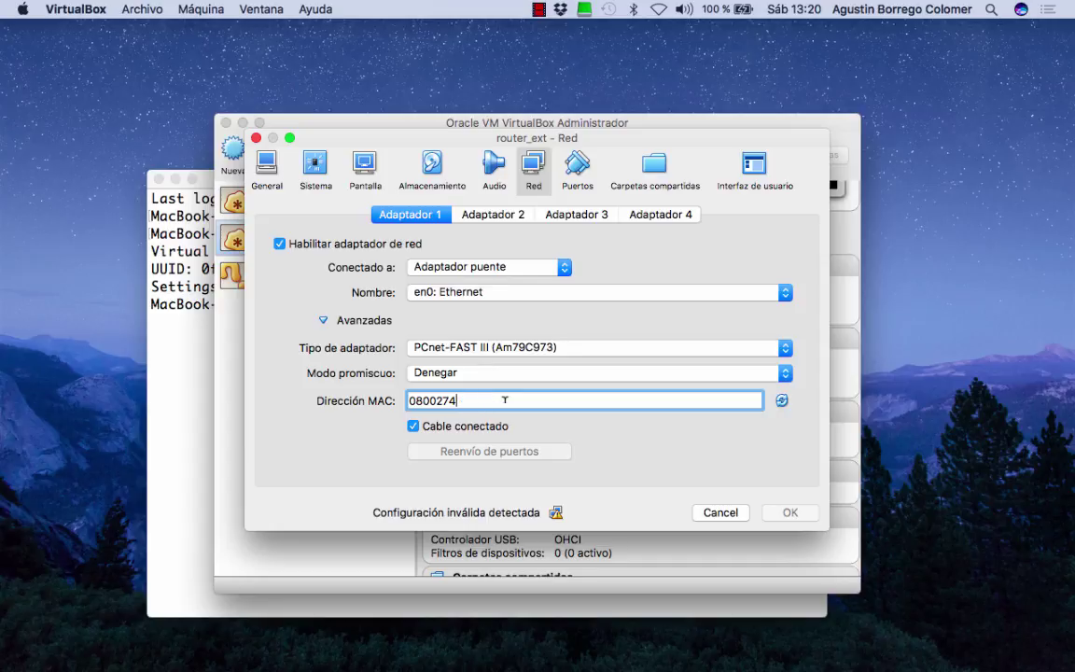
text(ffff01)
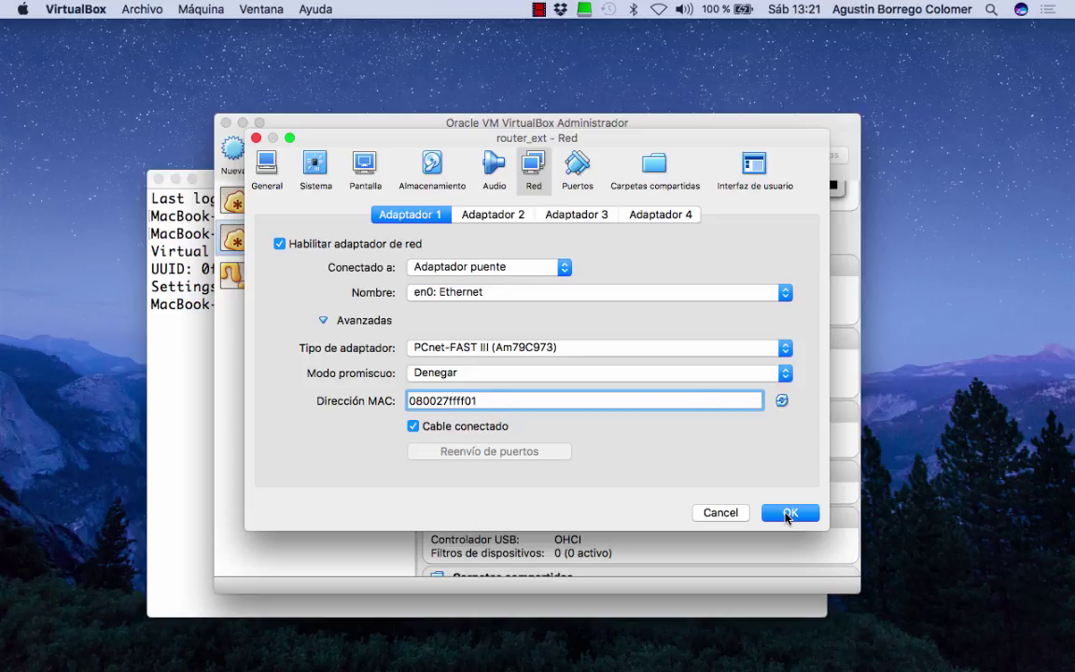
Enable network adapter 2 on router_ext and connect it to an internal network (Red interna) named lan1.
click(494, 216)
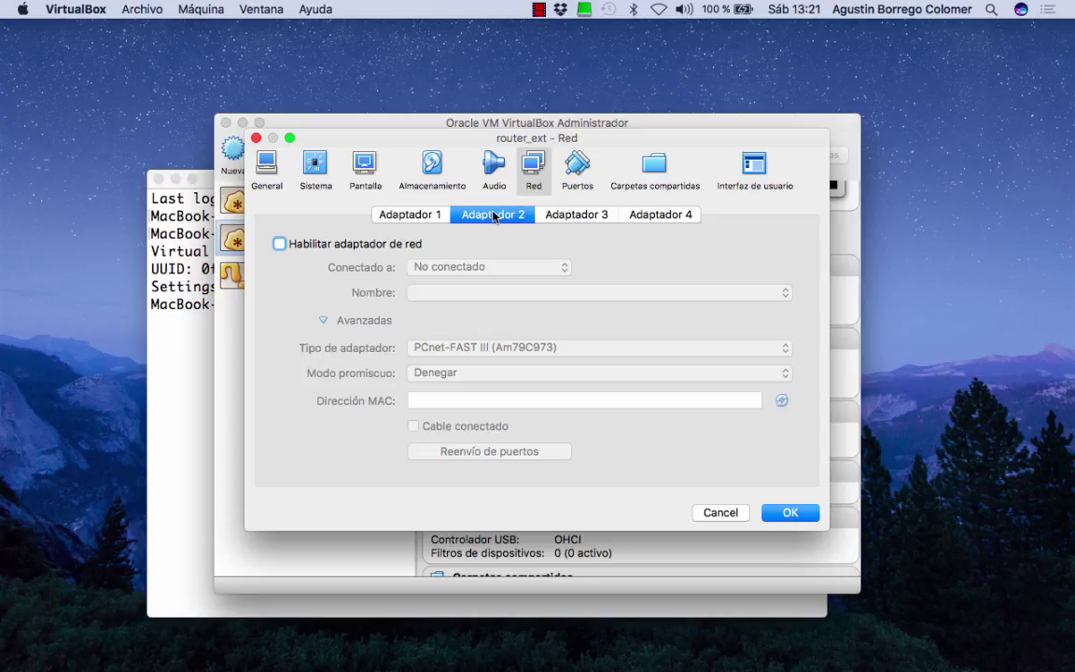
click(279, 243)
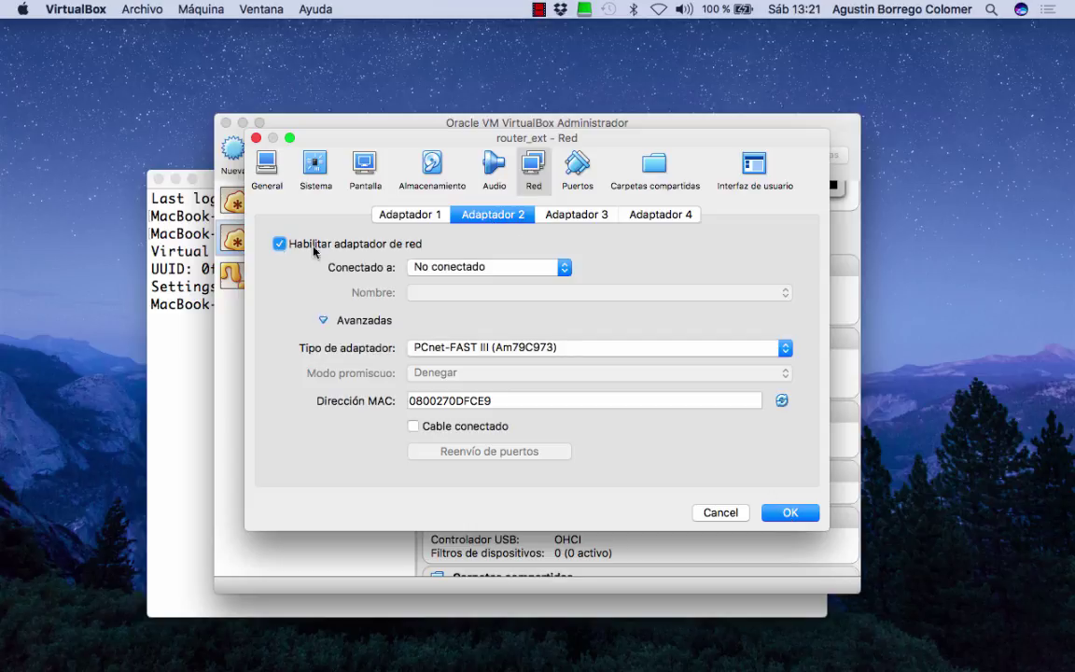
click(563, 268)
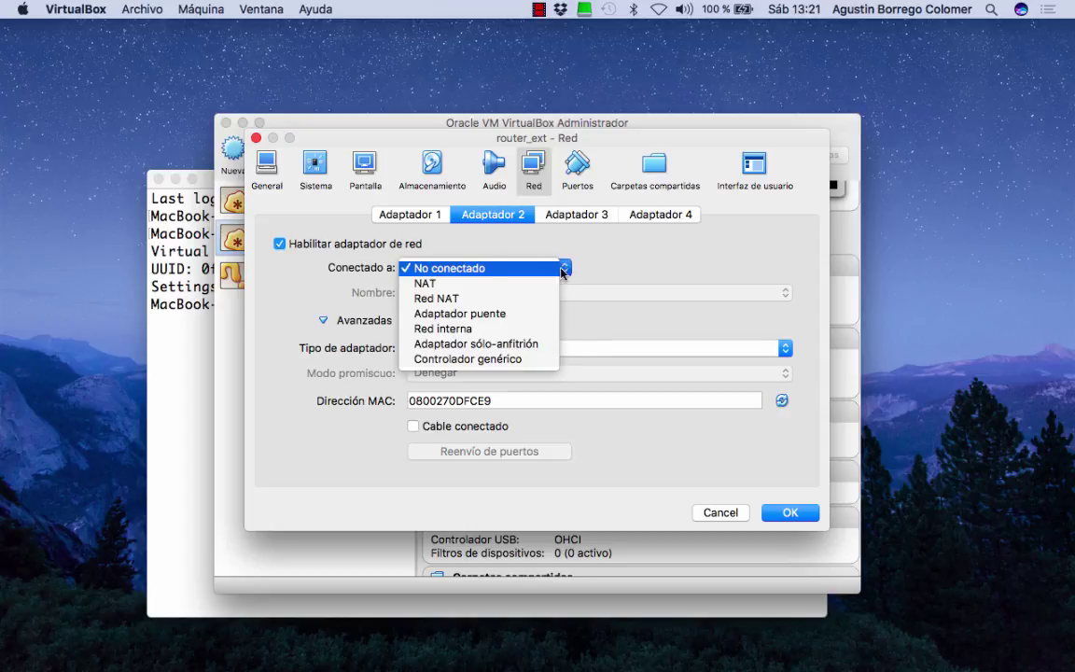
click(492, 328)
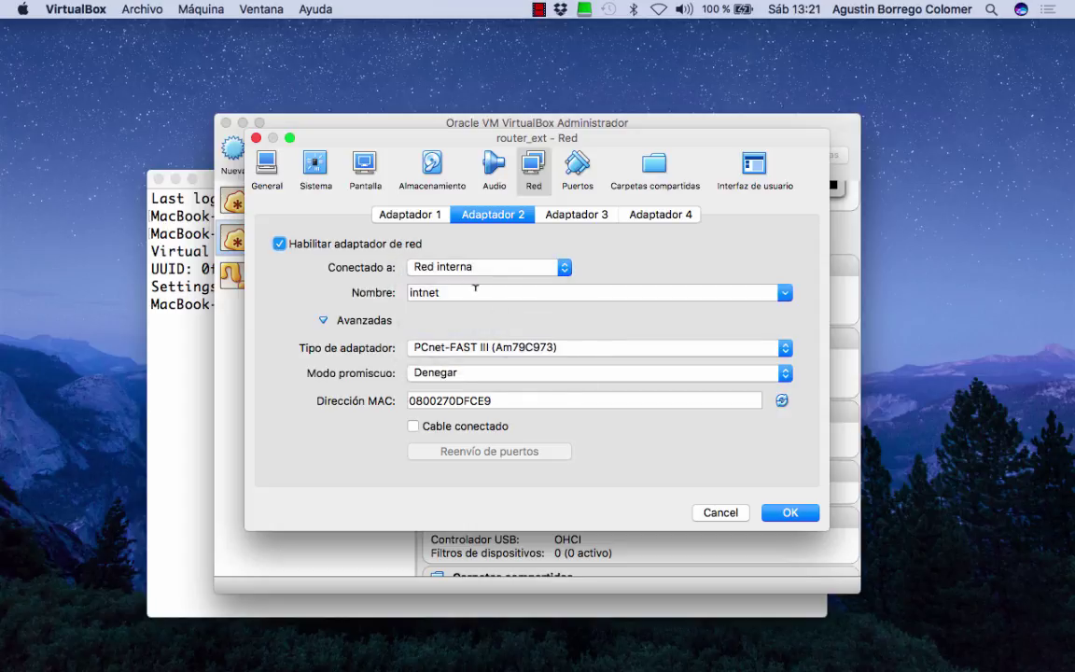
double_click(460, 291)
text(lan1)
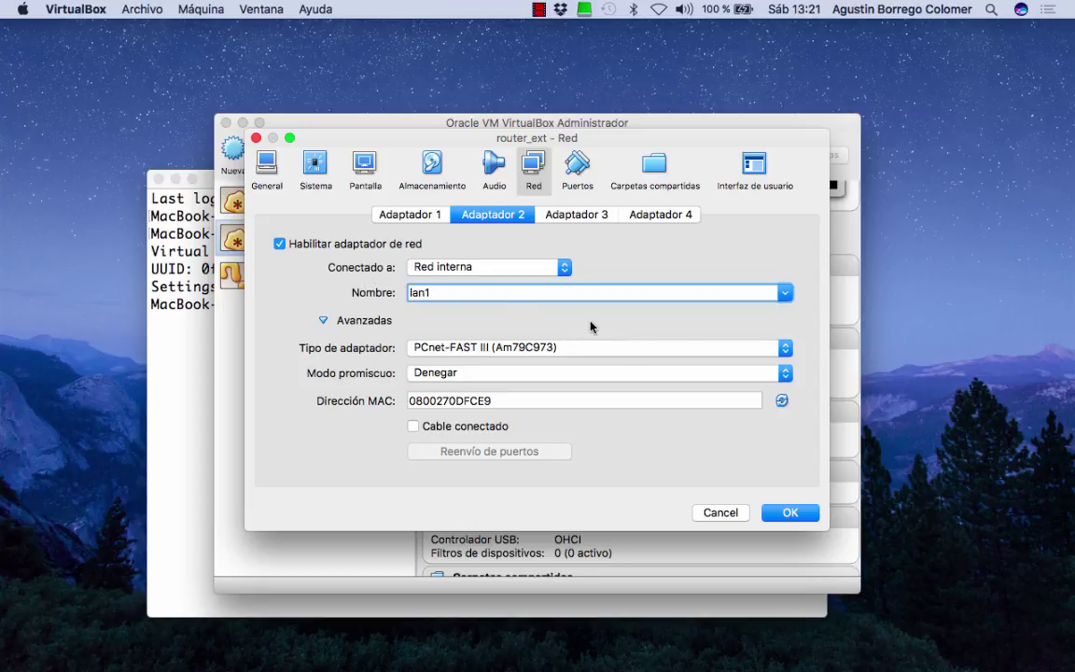
Set adapter 2's MAC address to 080027ffff02, mark its cable as connected, and save router_ext's settings.
click(499, 399)
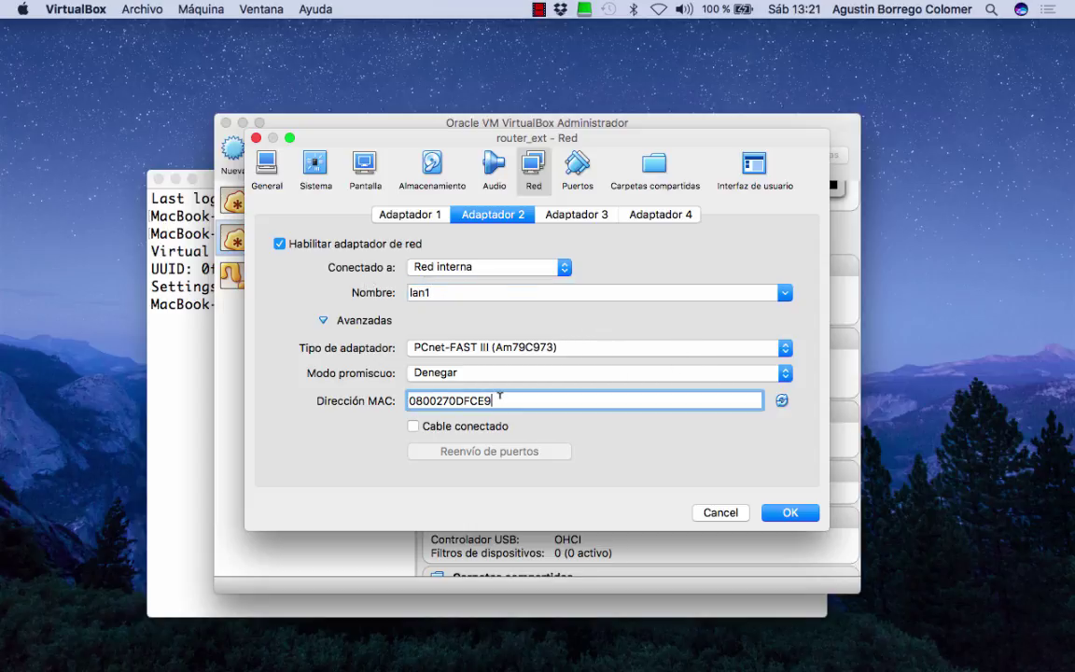
key(BackSpace)
key(BackSpace)
key(BackSpace)
key(BackSpace)
key(BackSpace)
key(BackSpace)
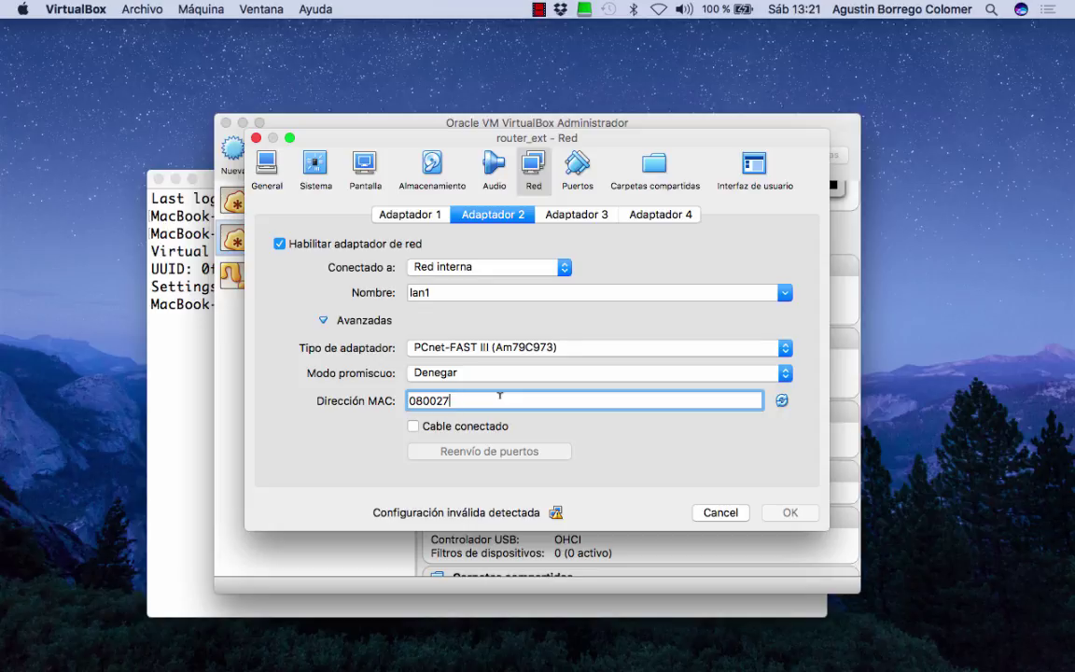
text(ffff02)
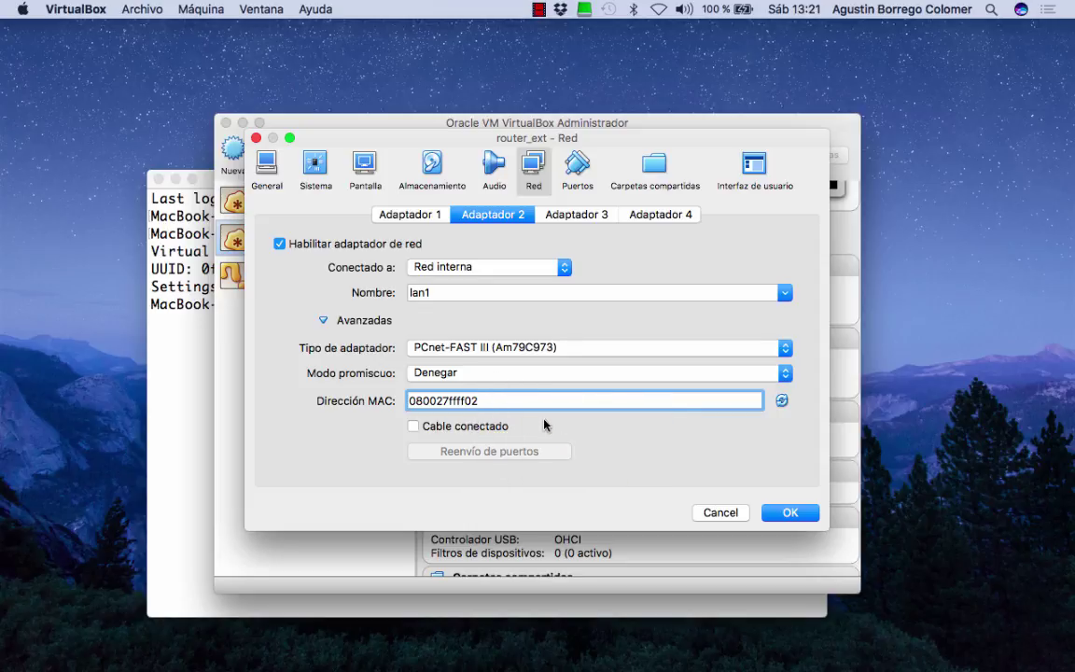
click(413, 427)
click(416, 217)
click(490, 214)
click(789, 510)
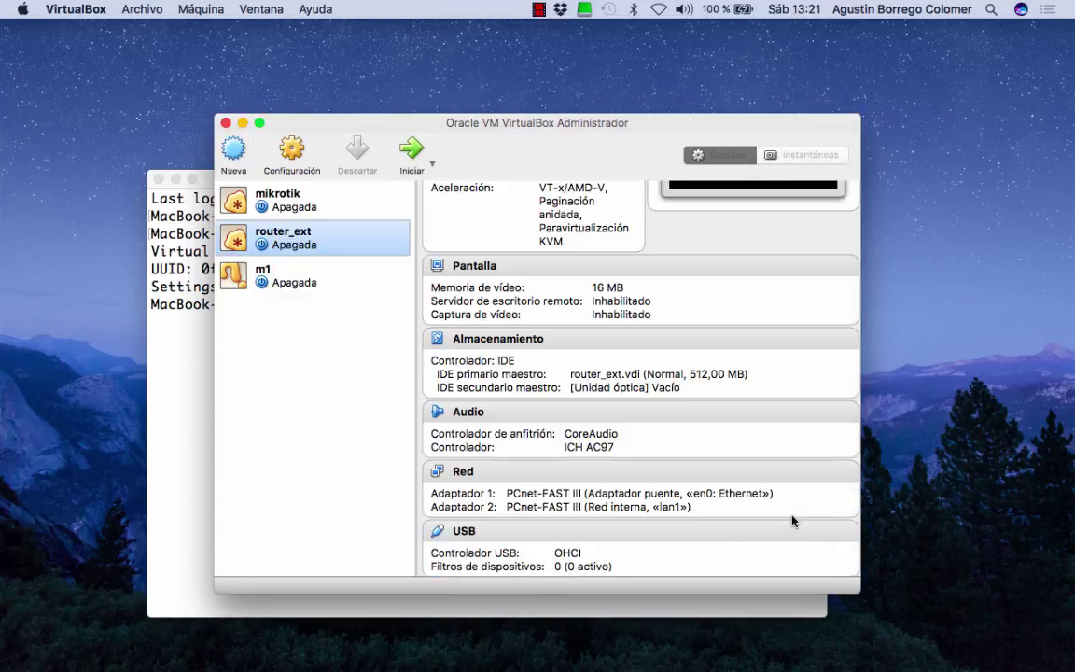
Open the network settings of machine m1 and attach its adapter 1 to Red interna.
click(285, 280)
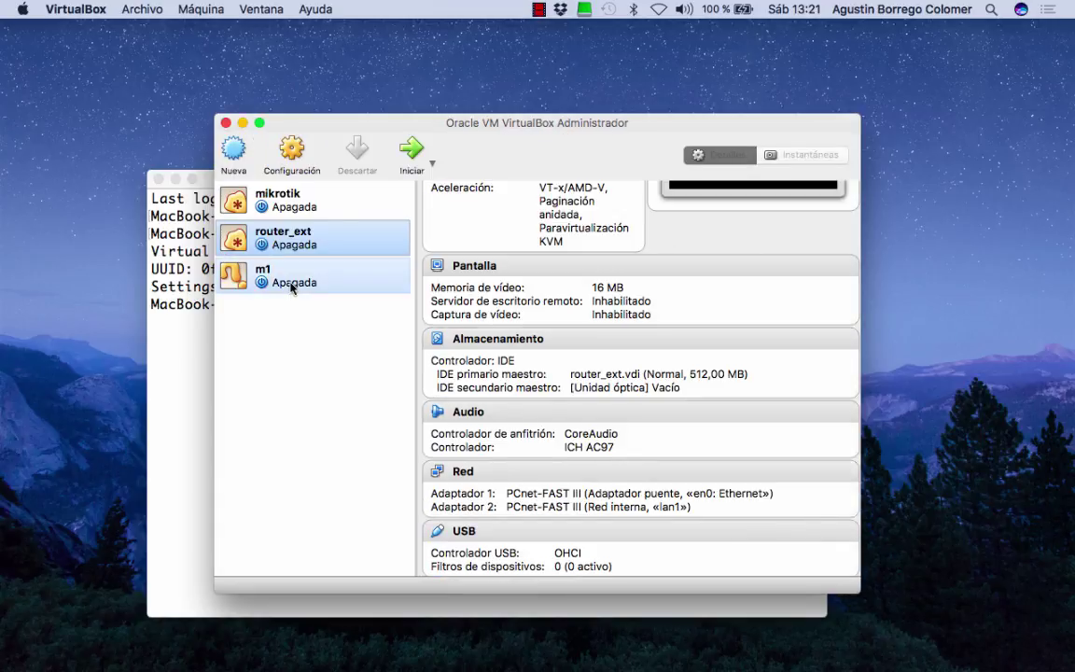
click(292, 154)
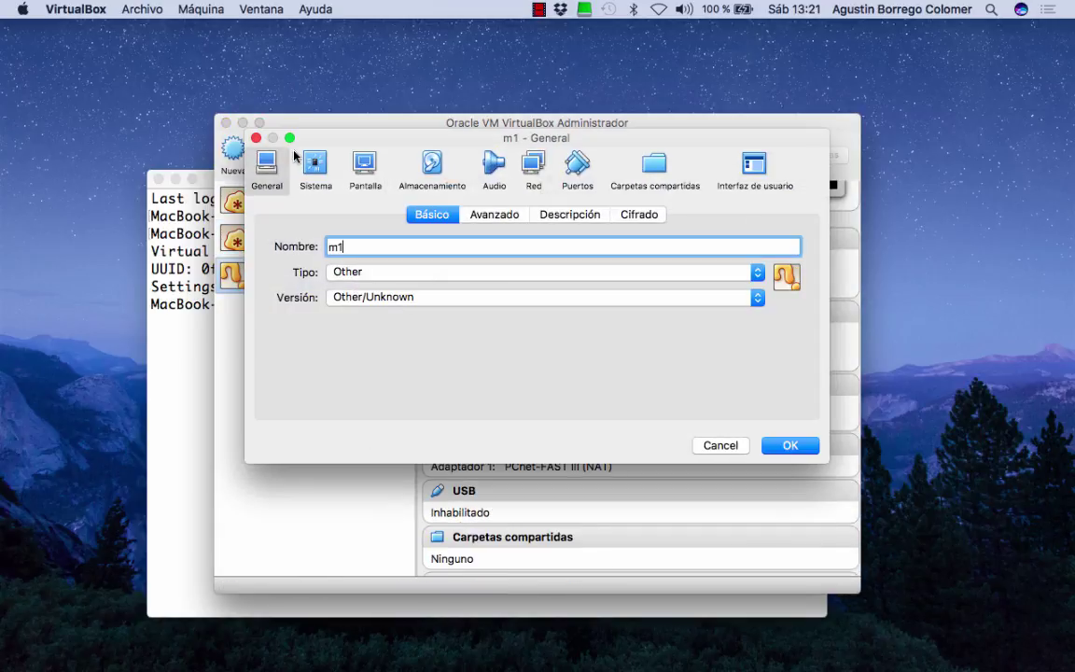
click(535, 174)
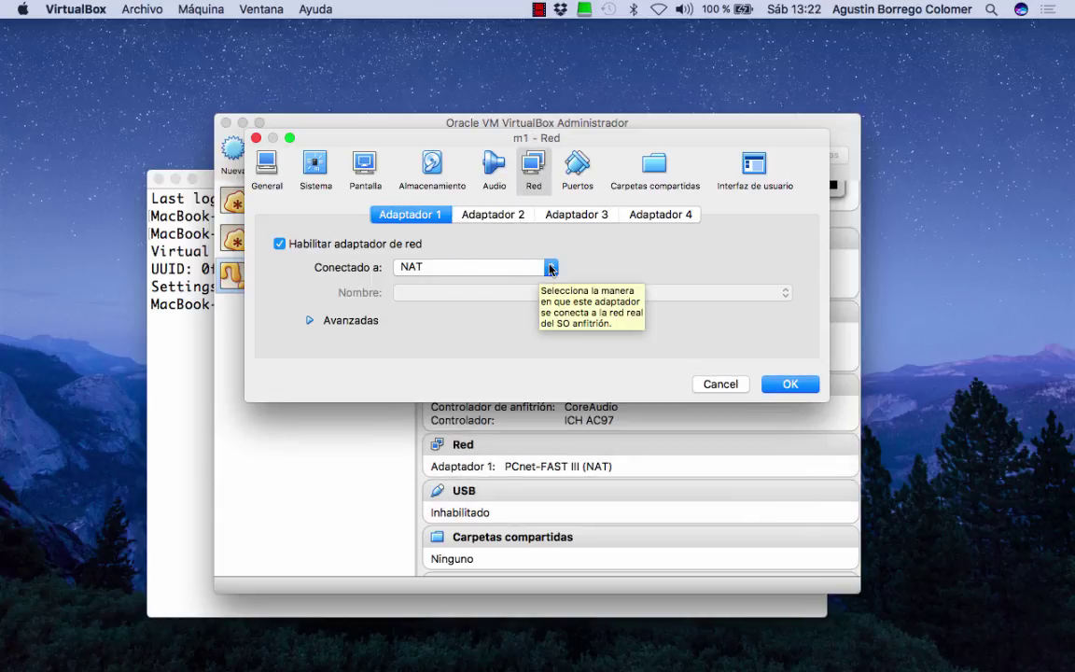
click(551, 269)
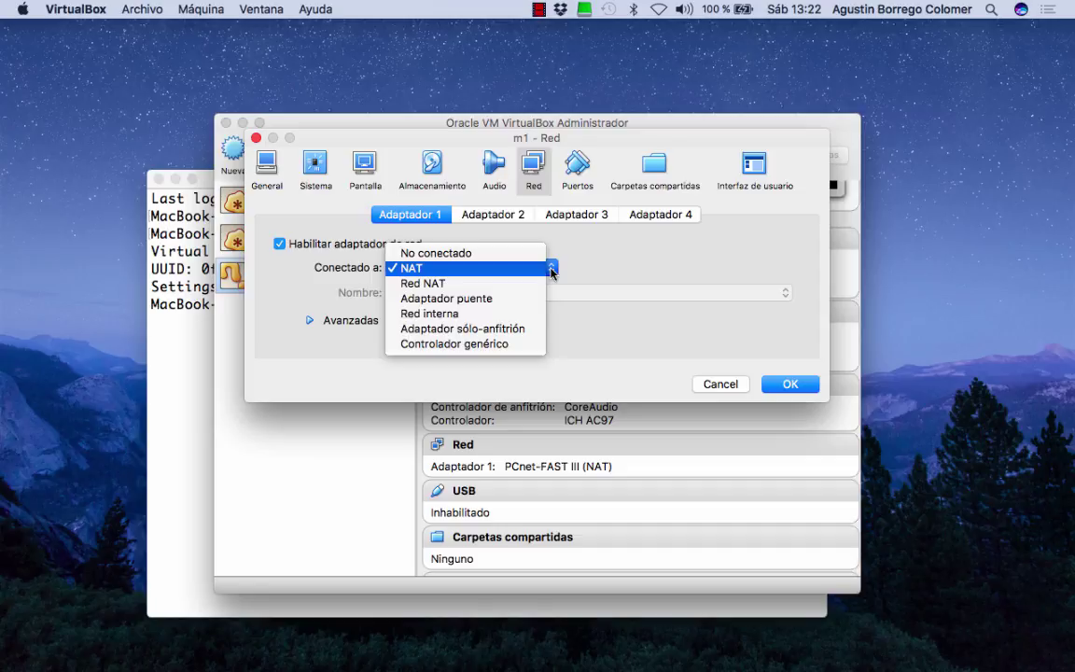
click(476, 316)
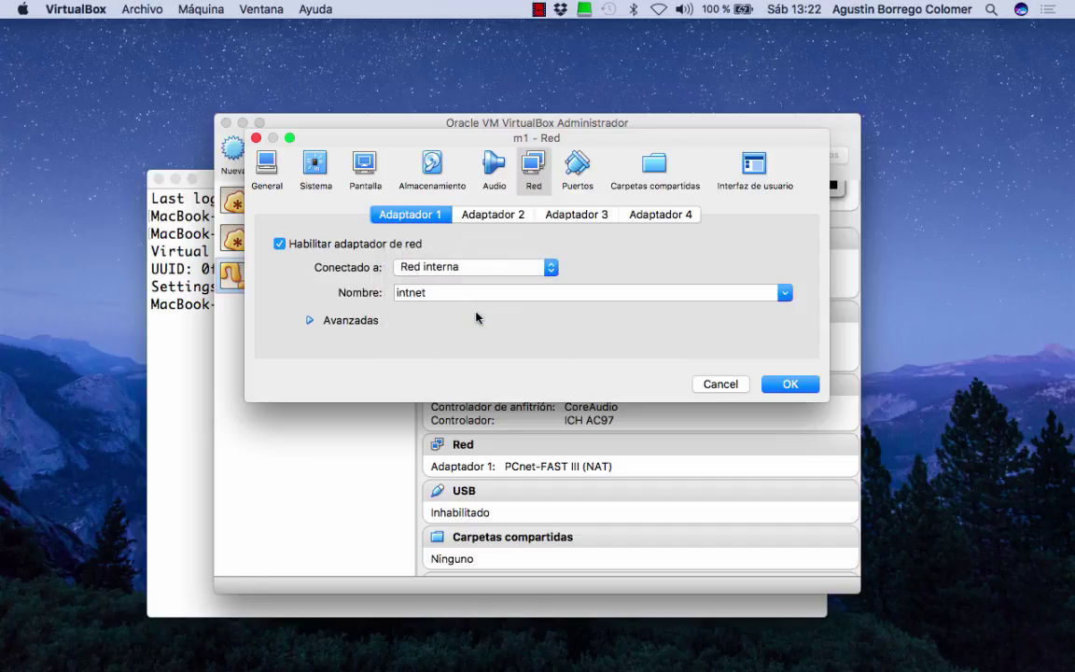
Set the internal network name of m1's adapter 1 to lan1, show its advanced options, and save the settings.
click(437, 292)
key(BackSpace)
key(BackSpace)
key(BackSpace)
key(BackSpace)
key(BackSpace)
key(BackSpace)
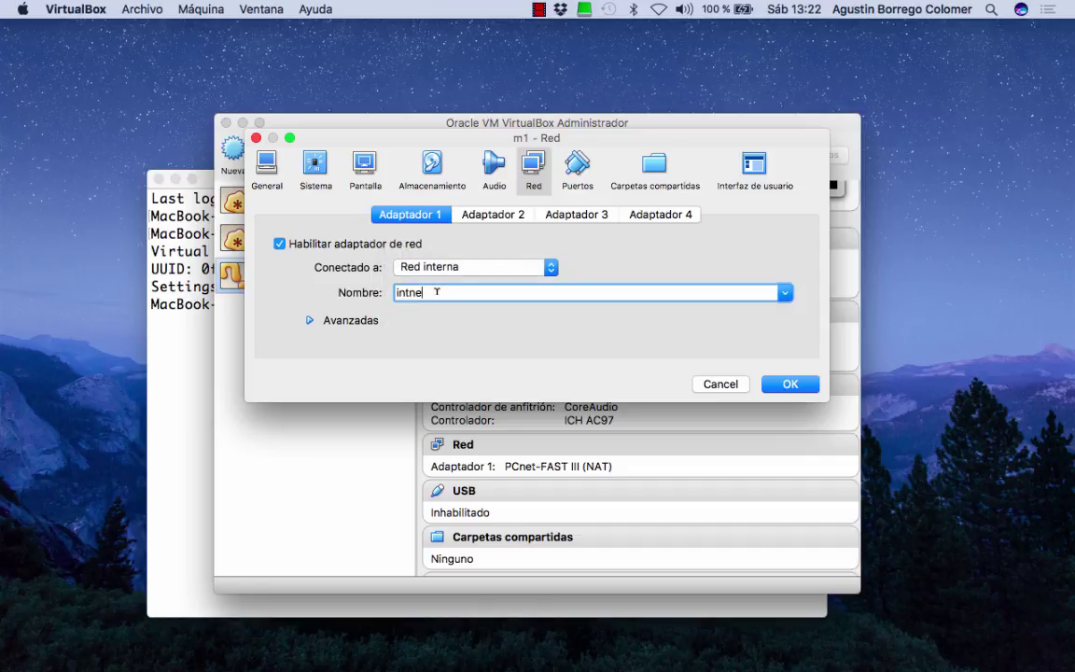
text(lan1)
click(309, 320)
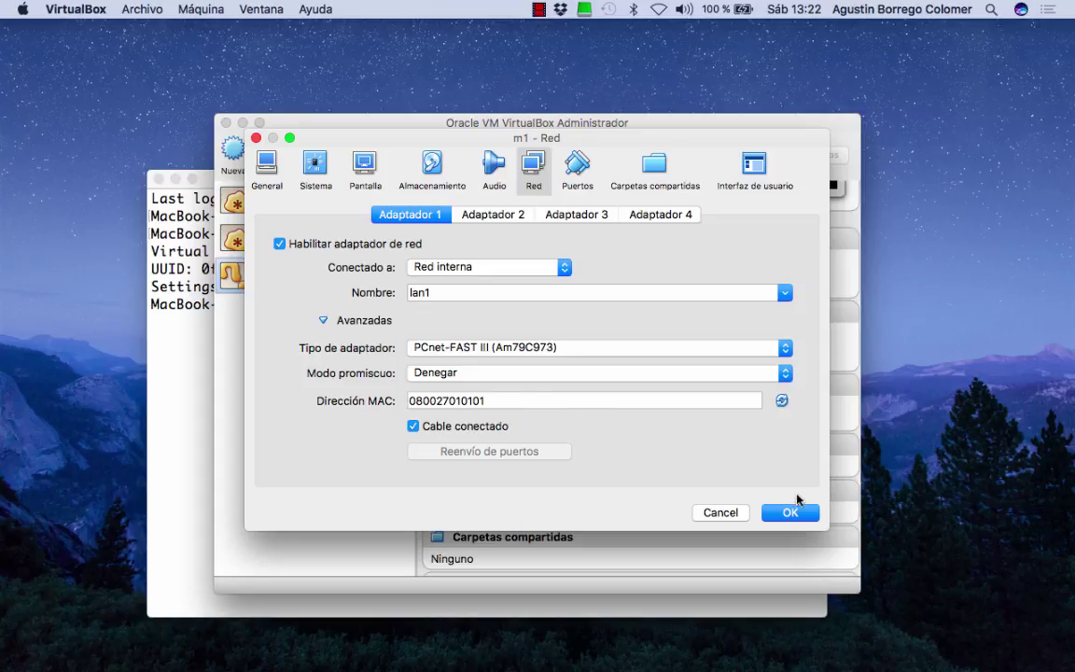
click(789, 514)
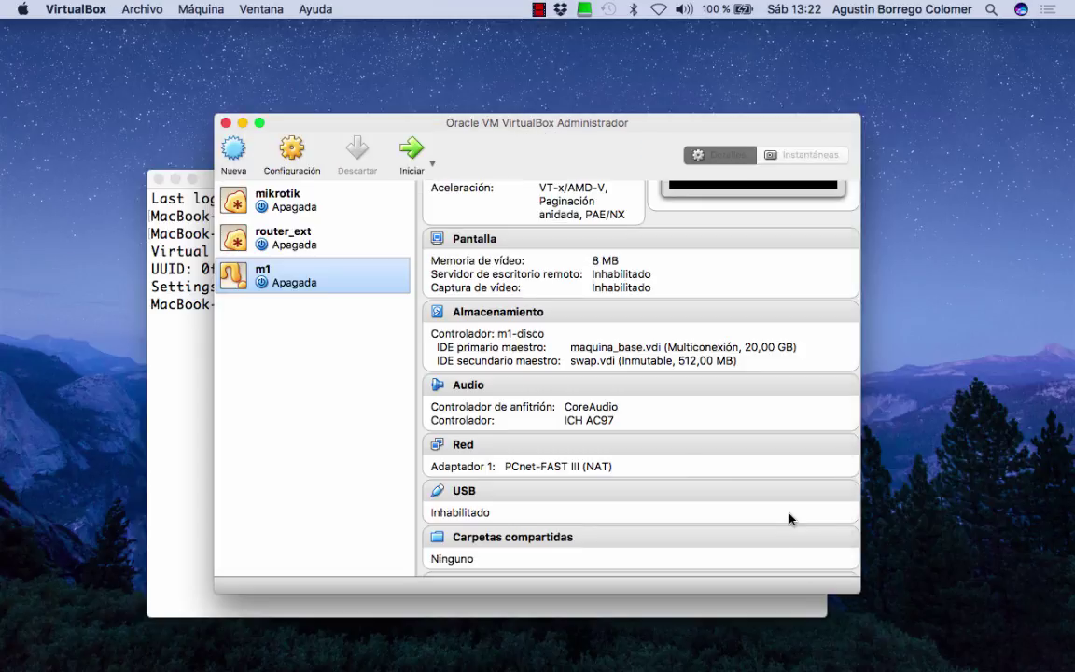
Start the virtual machines router_ext and m1.
click(293, 247)
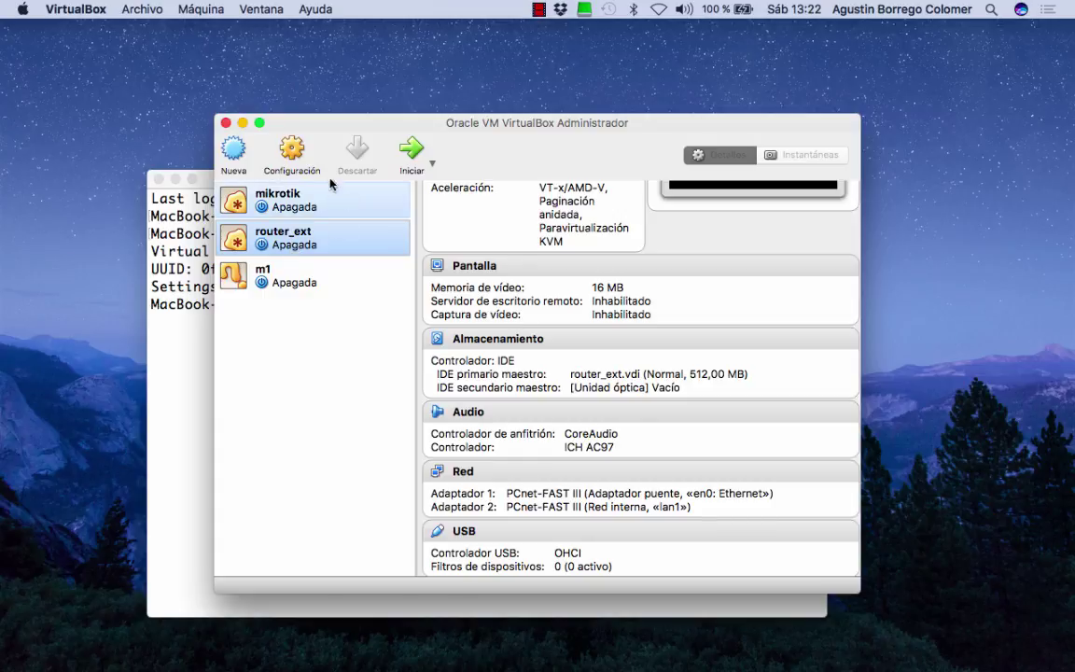
click(412, 150)
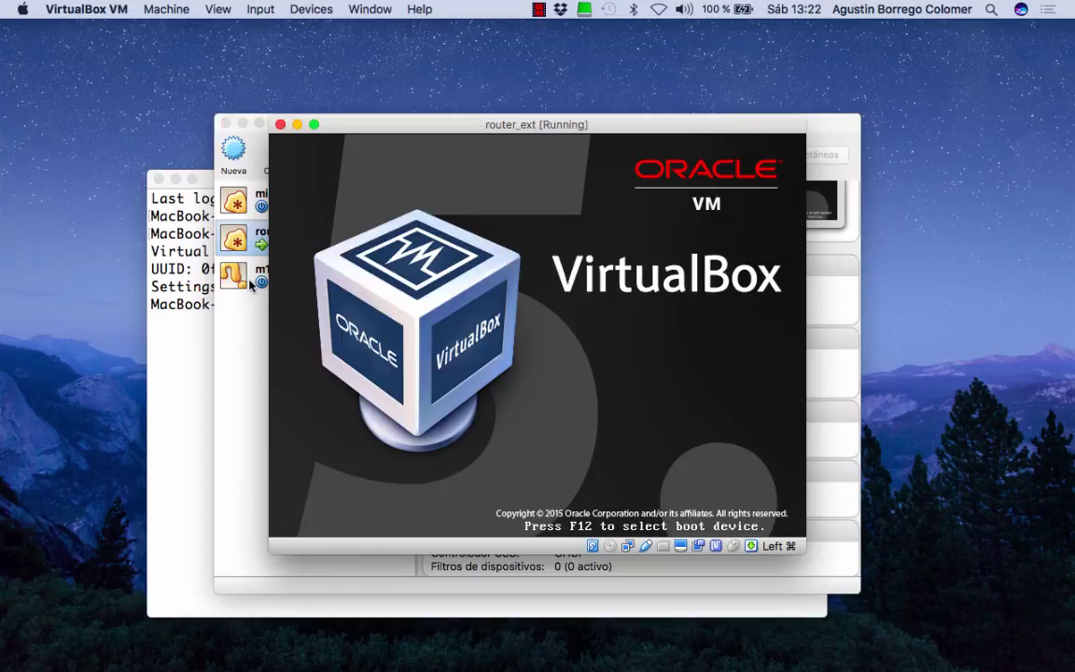
click(250, 279)
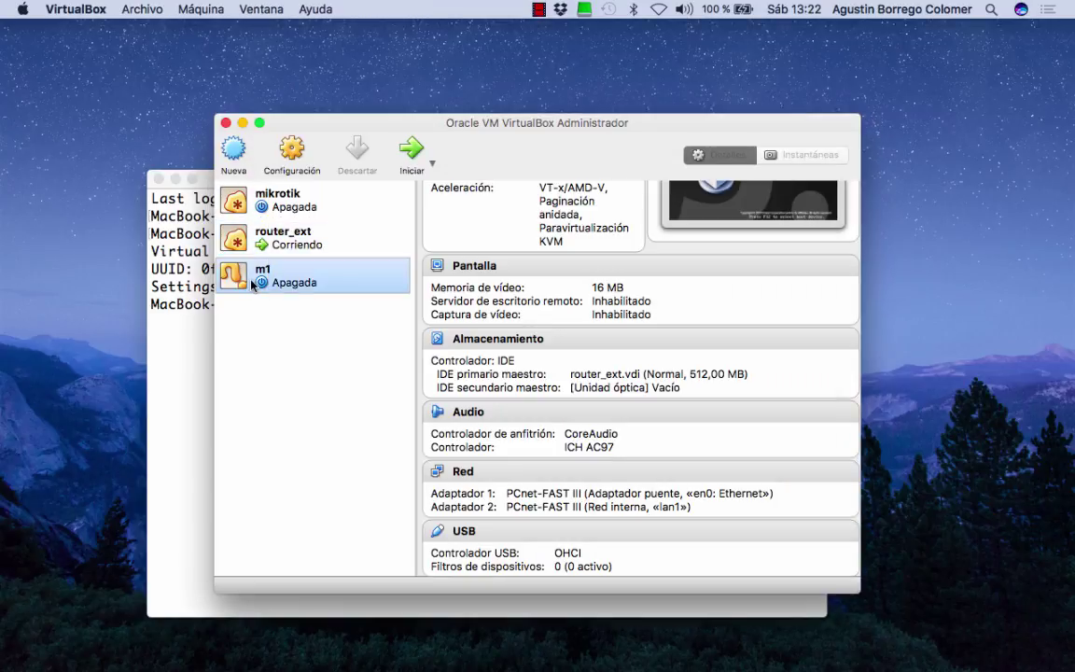
click(415, 149)
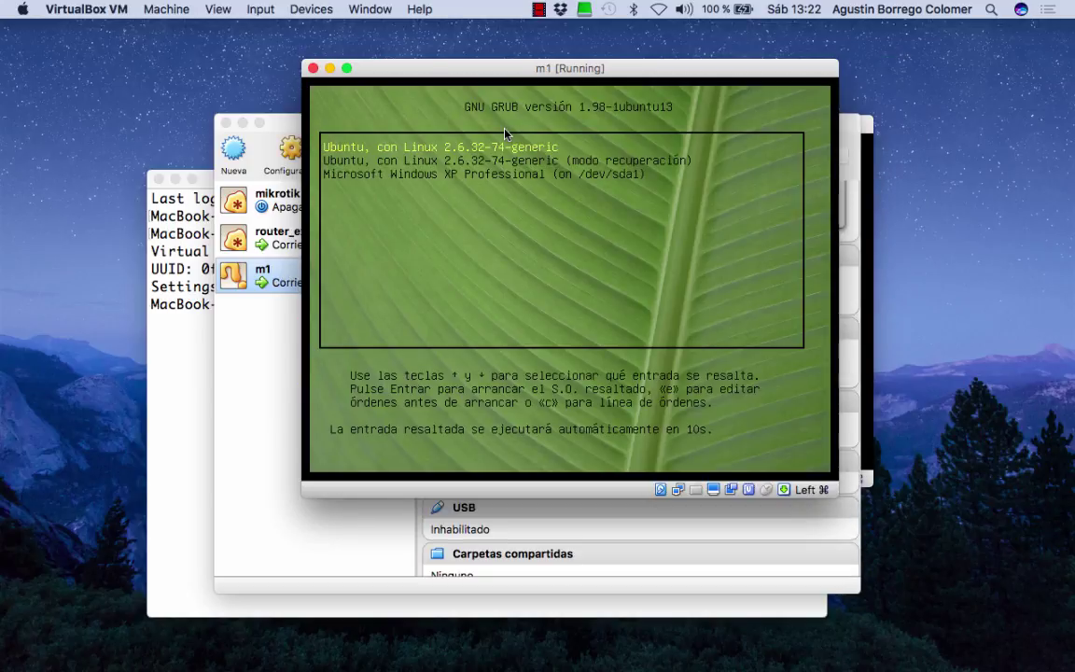
Boot m1 into Microsoft Windows XP Professional and bring the router_ext machine window to the front.
key(Down)
key(Down)
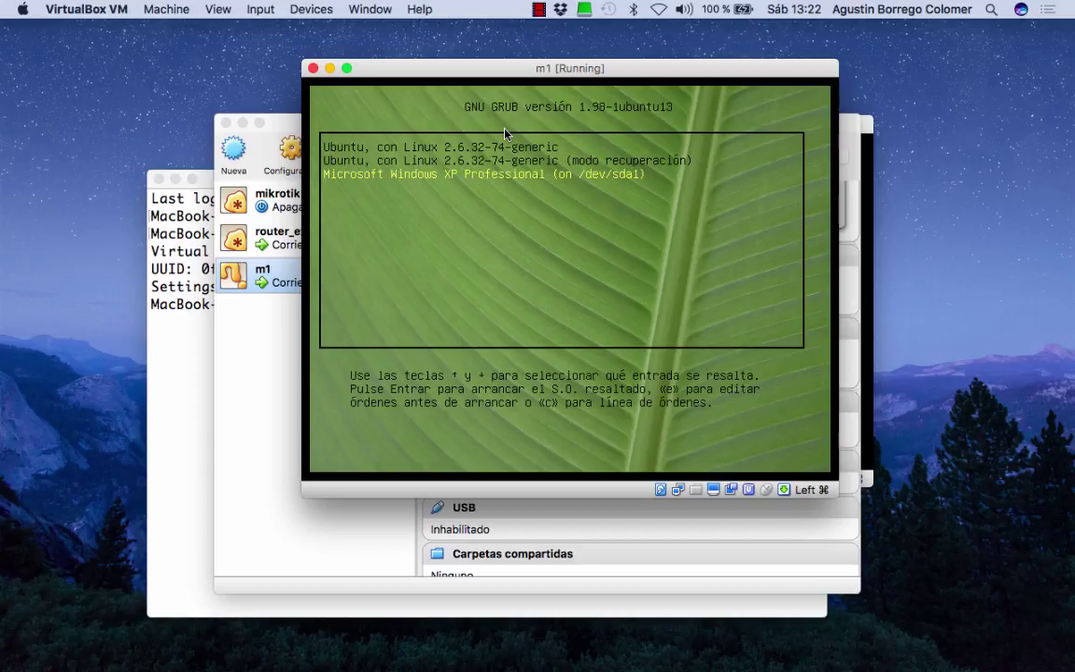
key(Return)
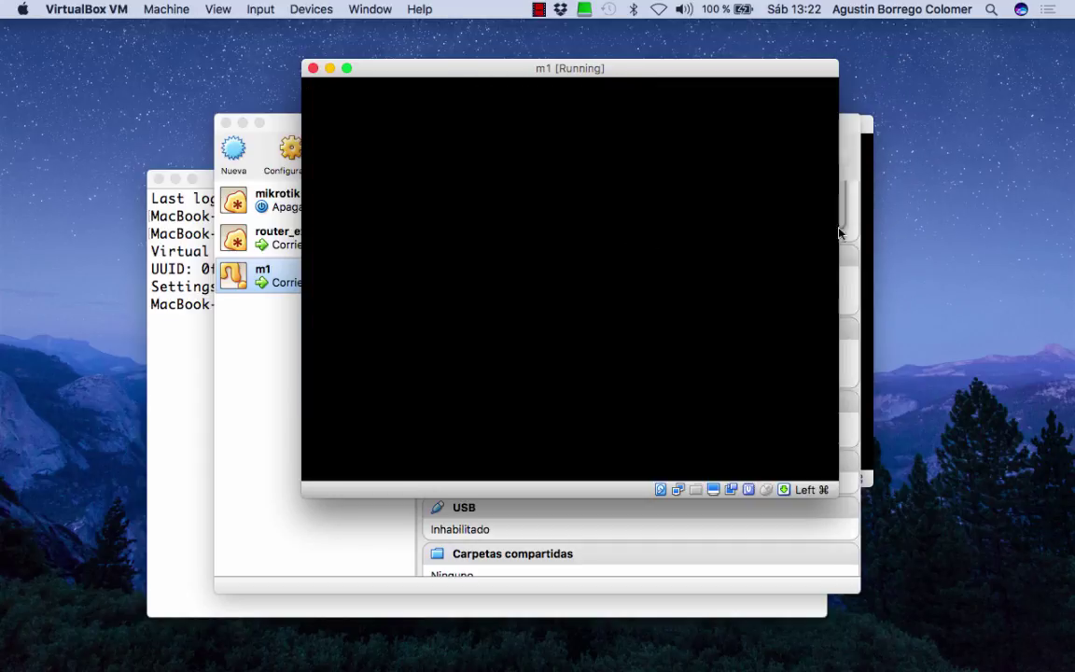
click(870, 211)
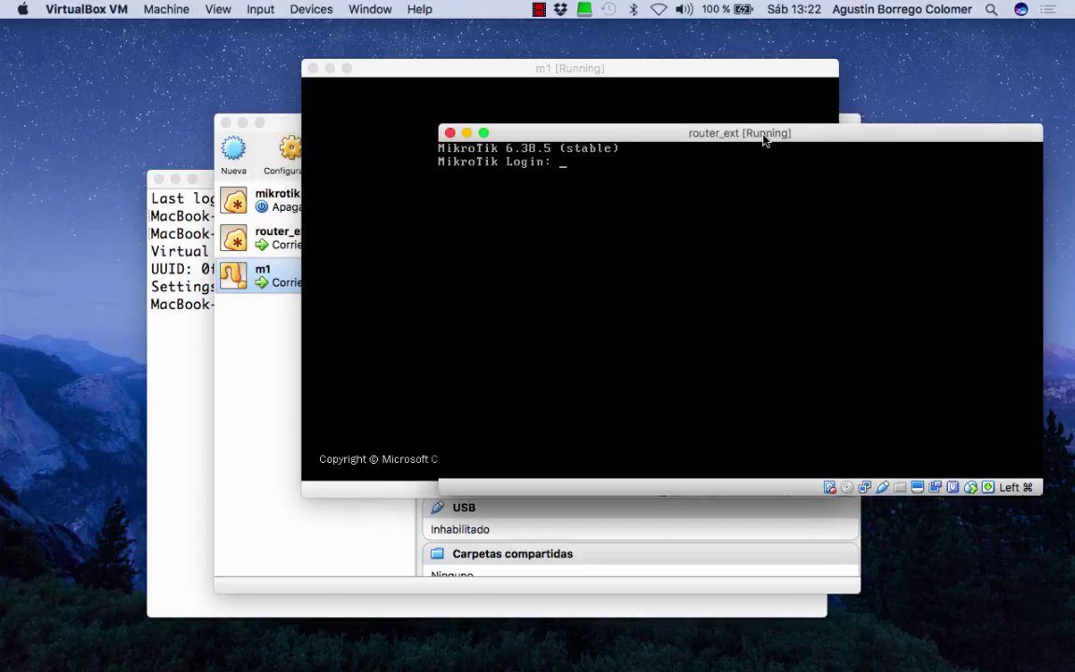
Log in to the router_ext console as admin, leaving the password blank, and continue past the software key notice to the command prompt.
text(admin)
key(Return)
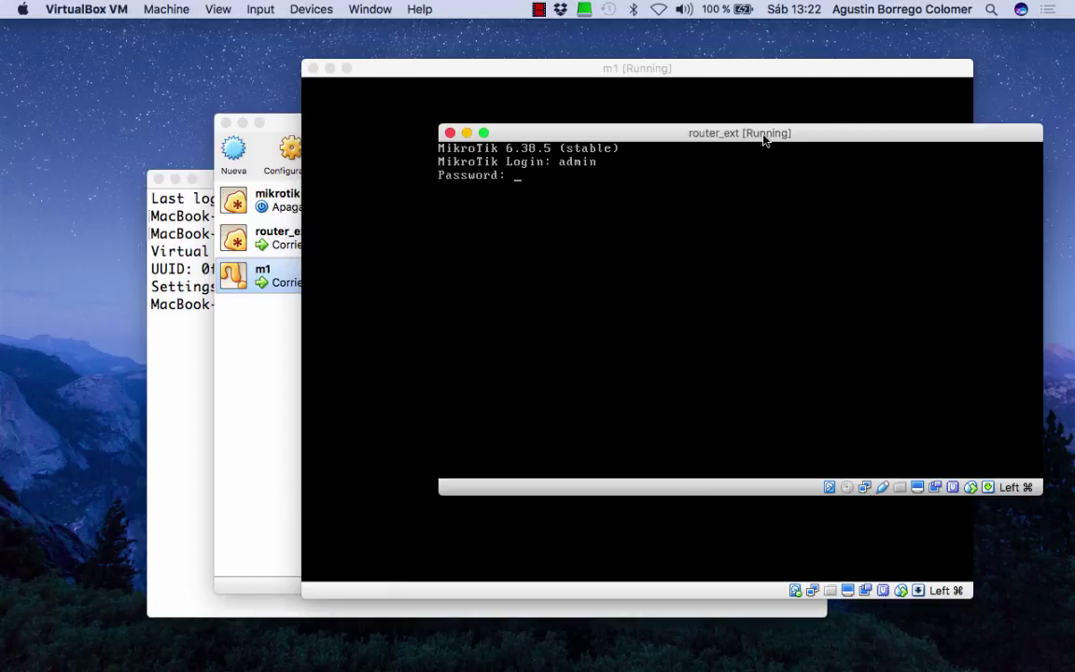
key(Return)
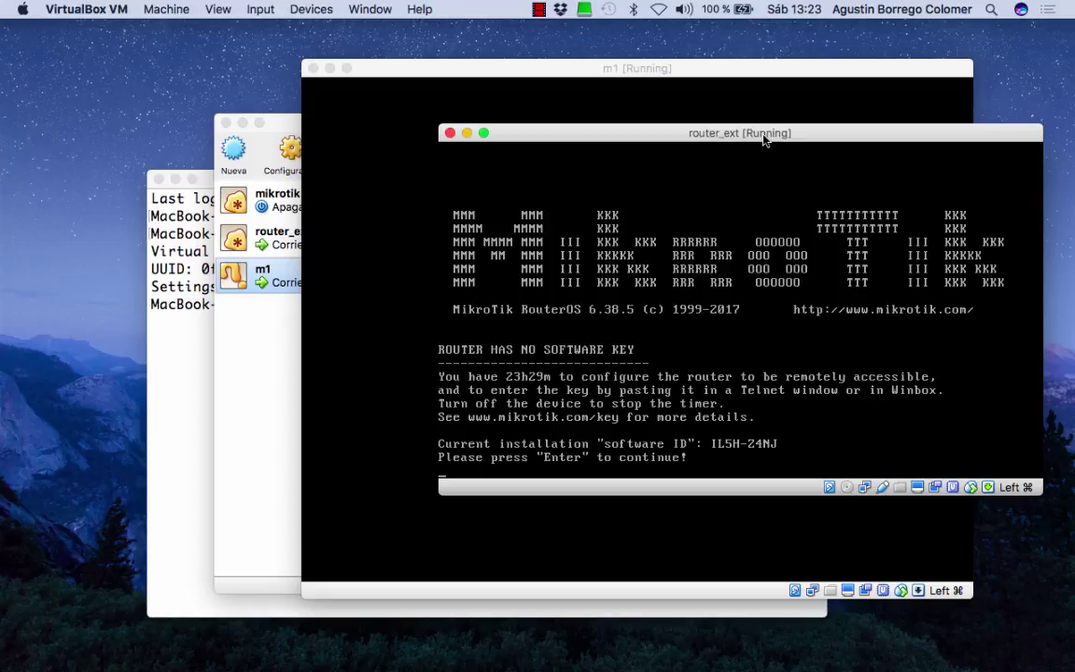
key(Return)
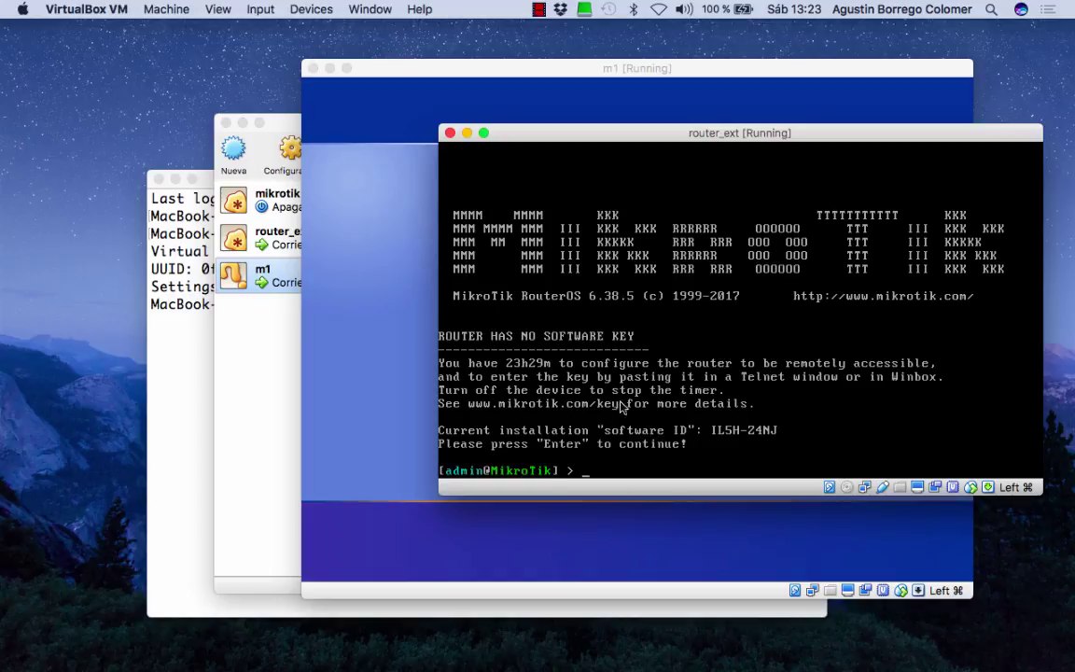
Bring the m1 machine window to the front, move it off the router_ext window, and dismiss its security warning balloon.
click(420, 72)
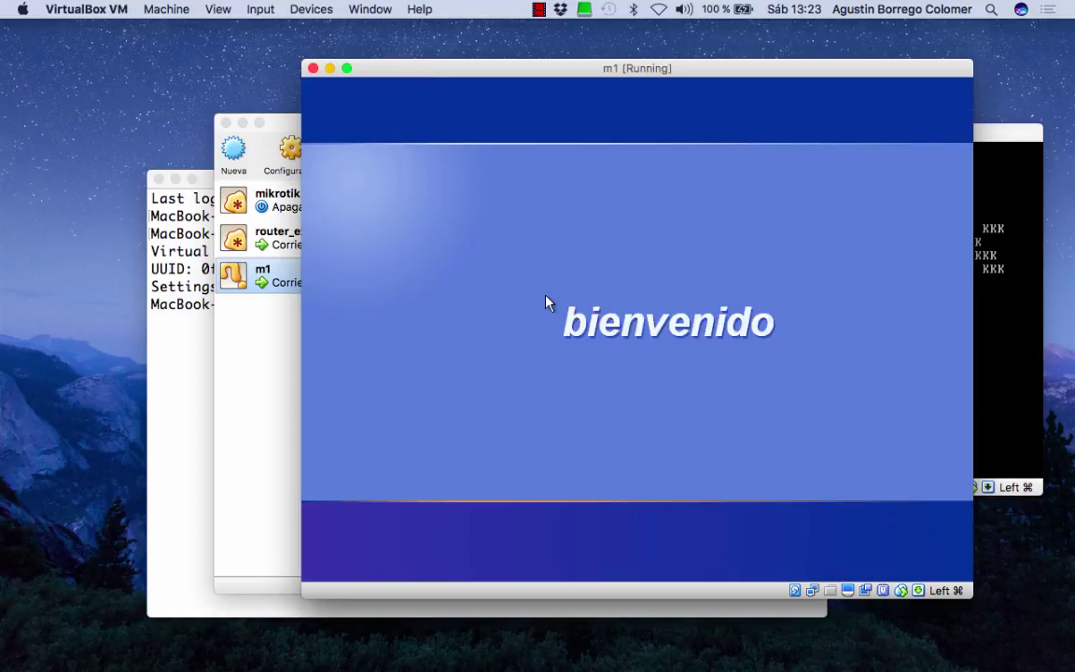
drag(476, 77, 284, 70)
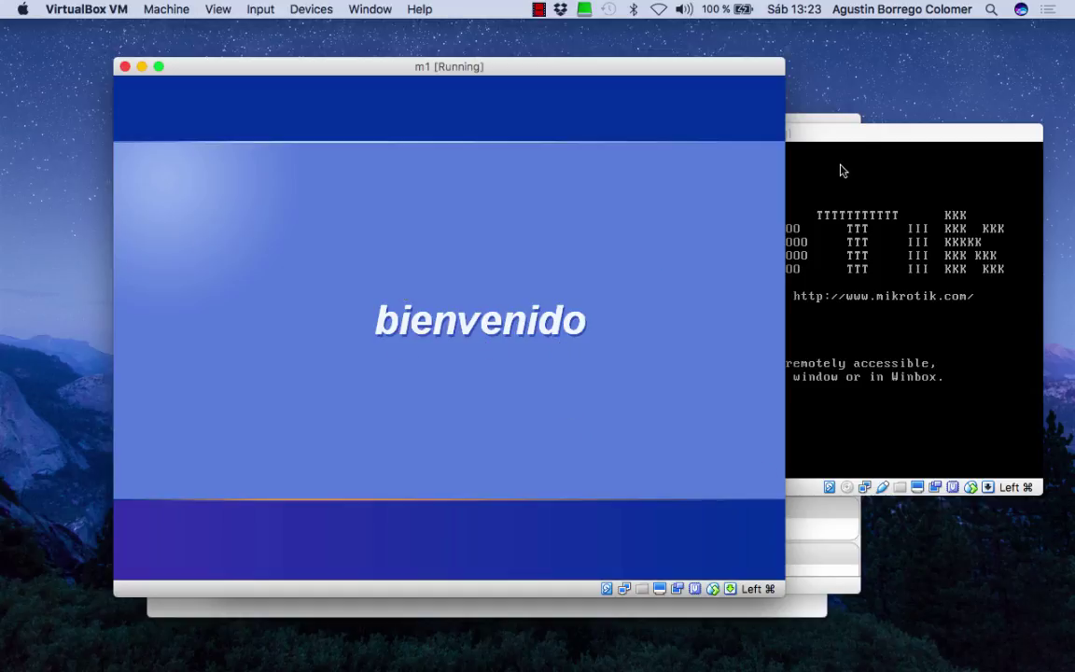
click(862, 137)
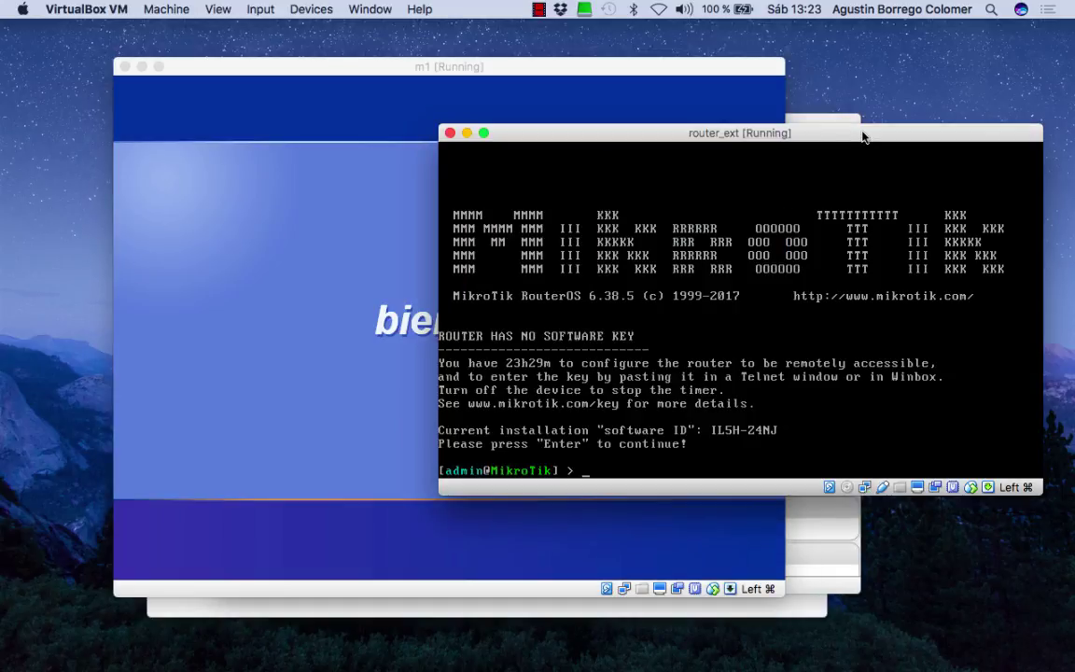
click(361, 67)
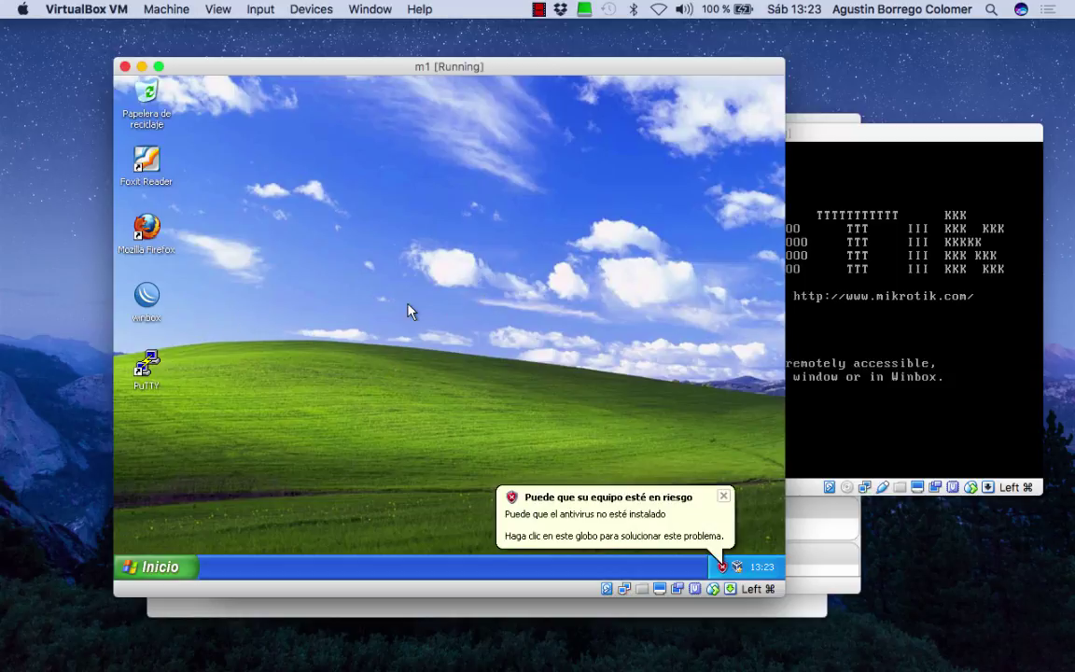
click(723, 495)
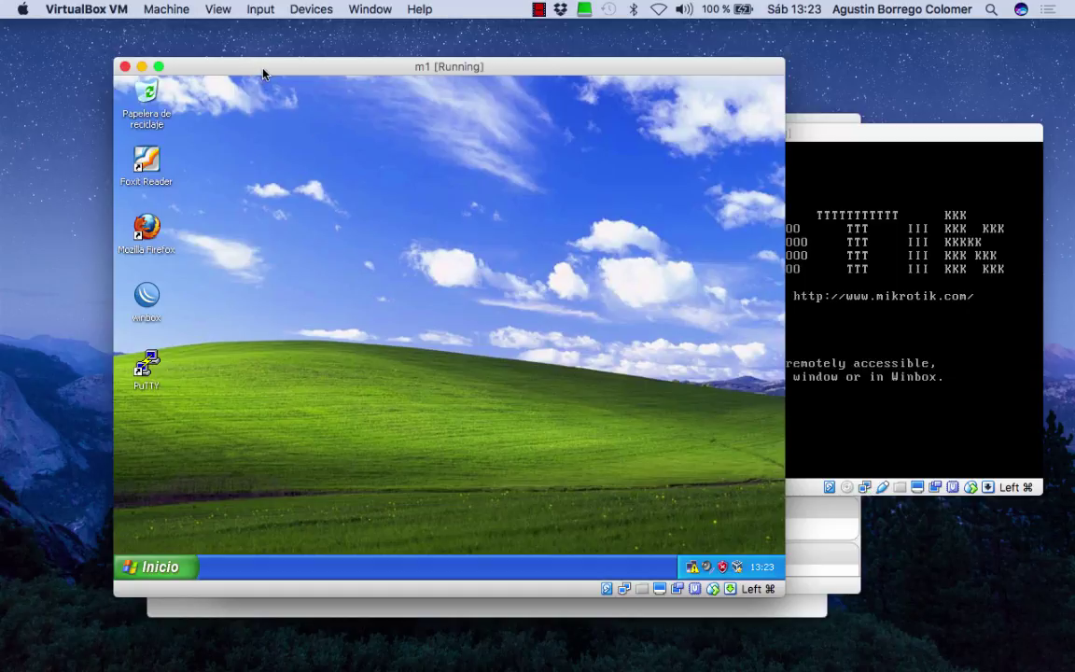
drag(262, 75, 201, 61)
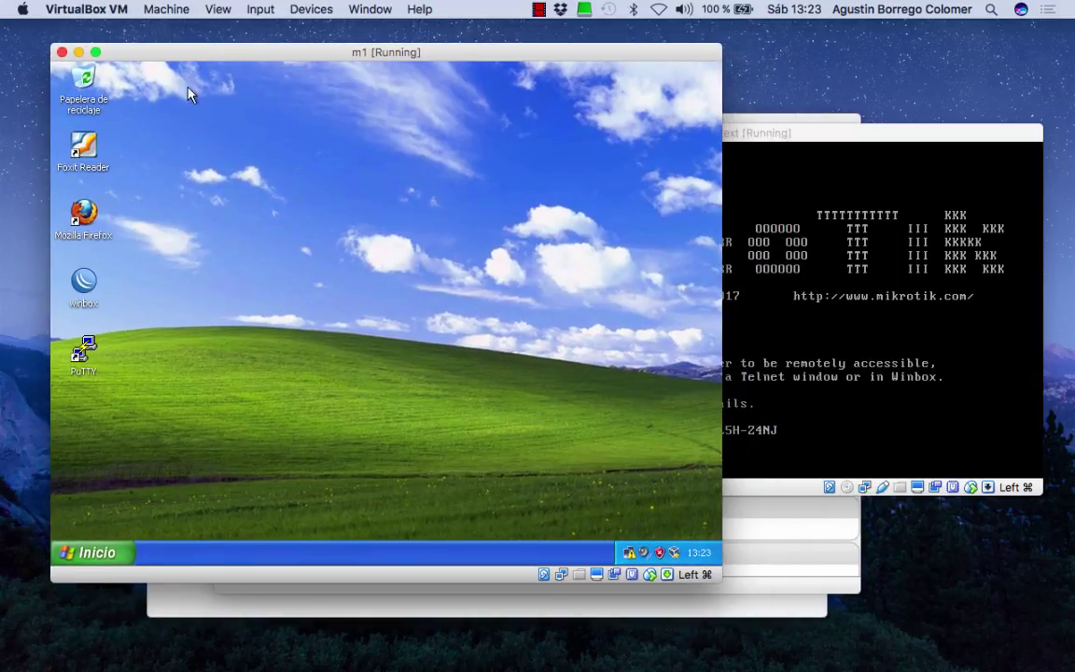
Run winbox.exe on m1, switch m1 to full screen, and move the WinBox window towards the middle of the desktop.
double_click(84, 272)
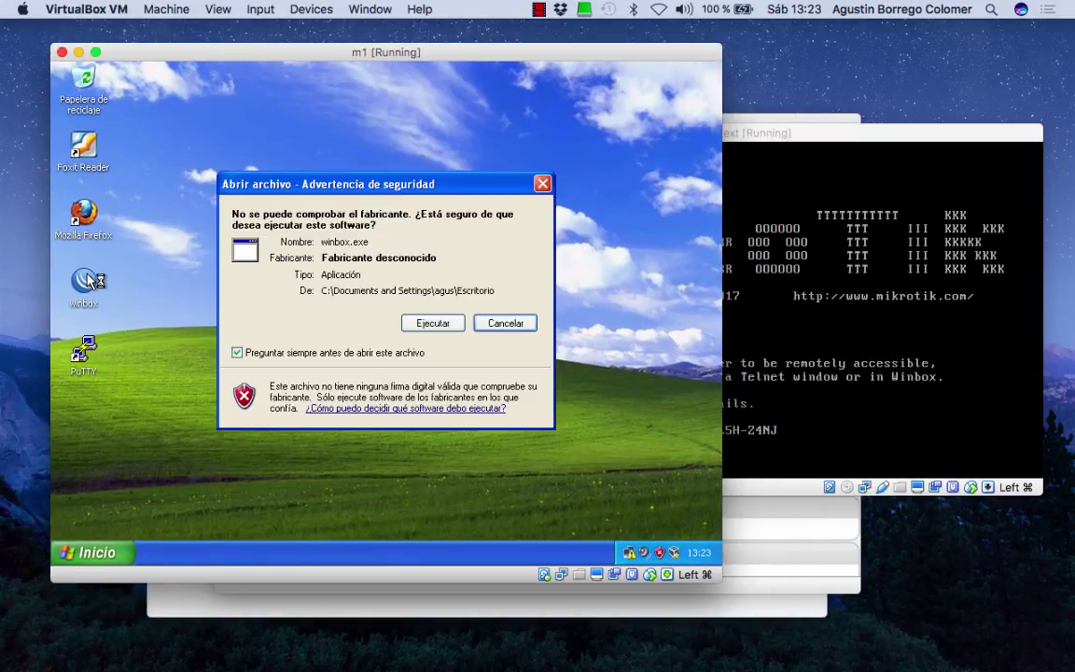
click(434, 323)
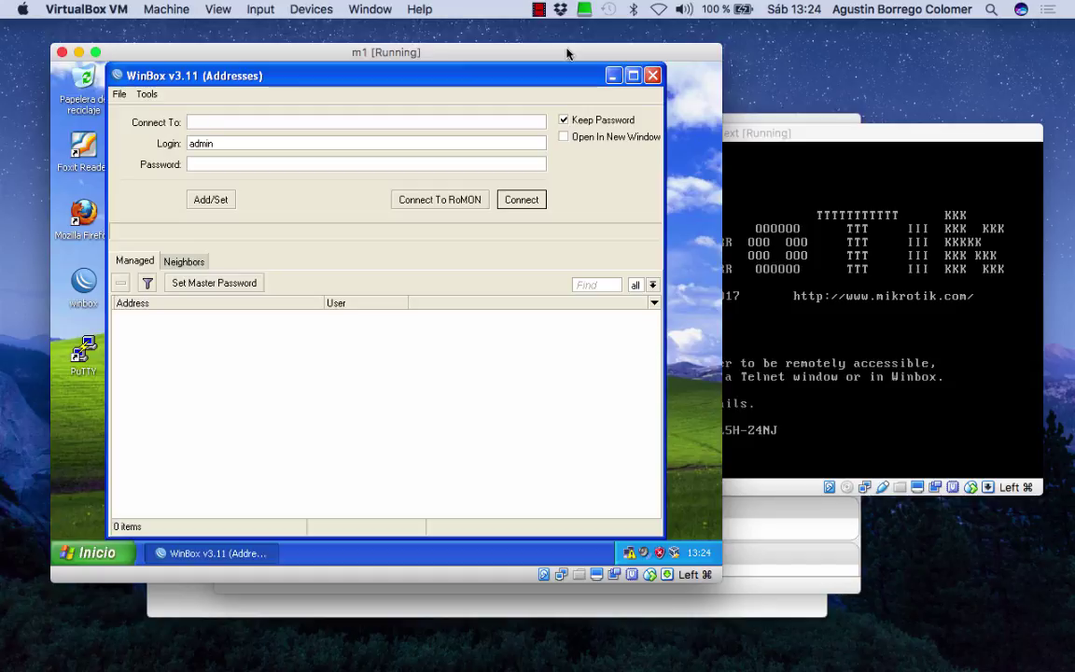
key(super+f)
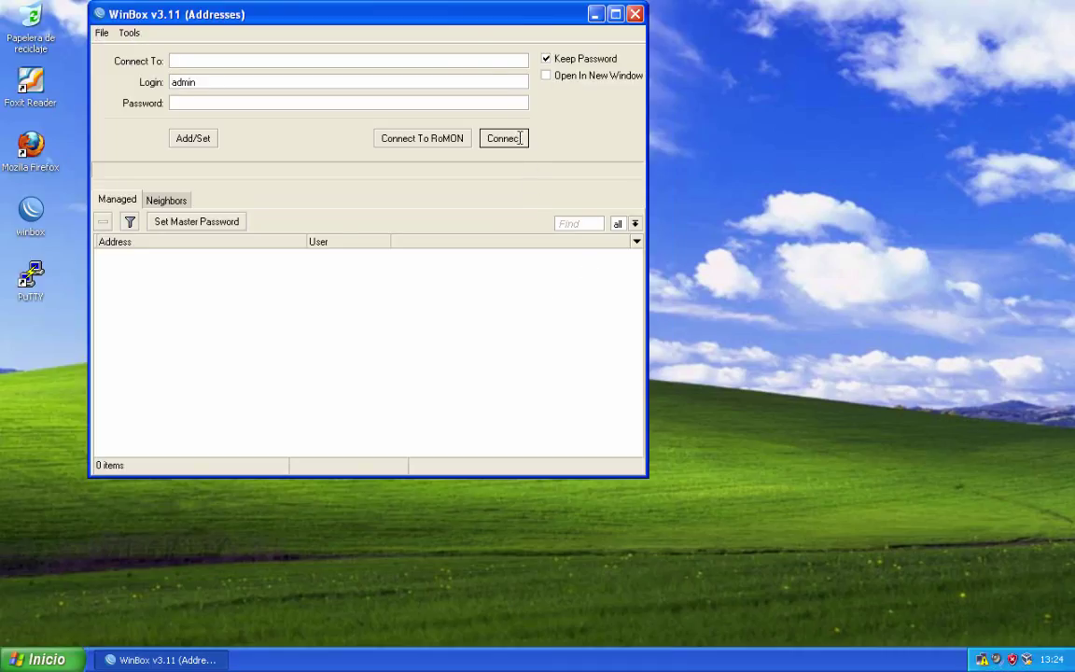
drag(444, 20, 566, 46)
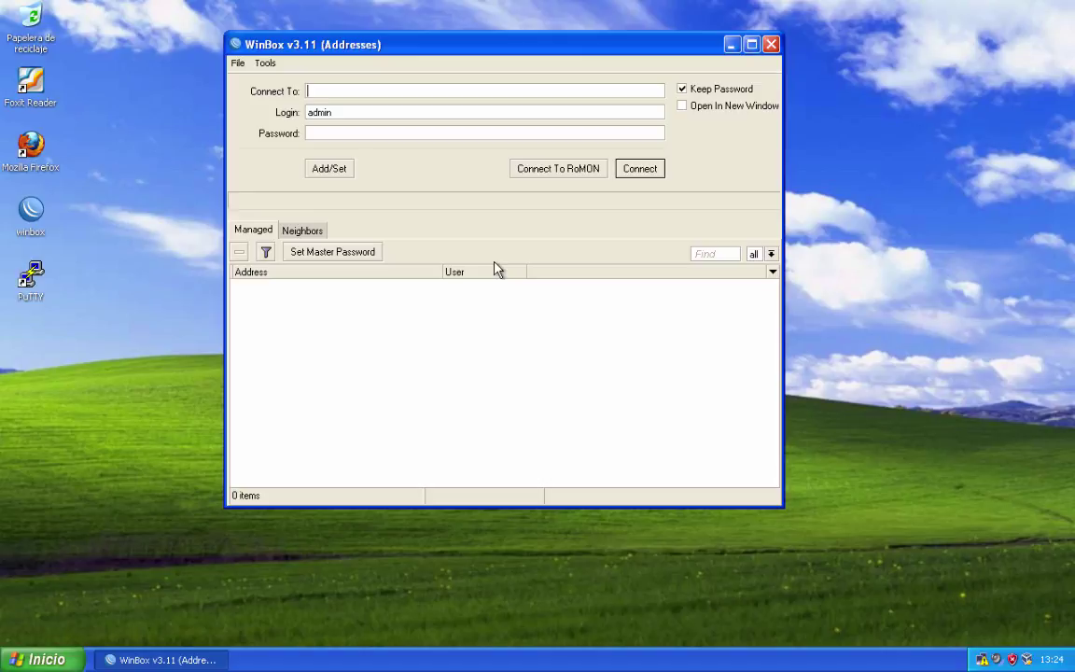
Connect as admin to the MikroTik neighbour with MAC address 08:00:27:FF:FF:02, then view and close its license information.
click(318, 230)
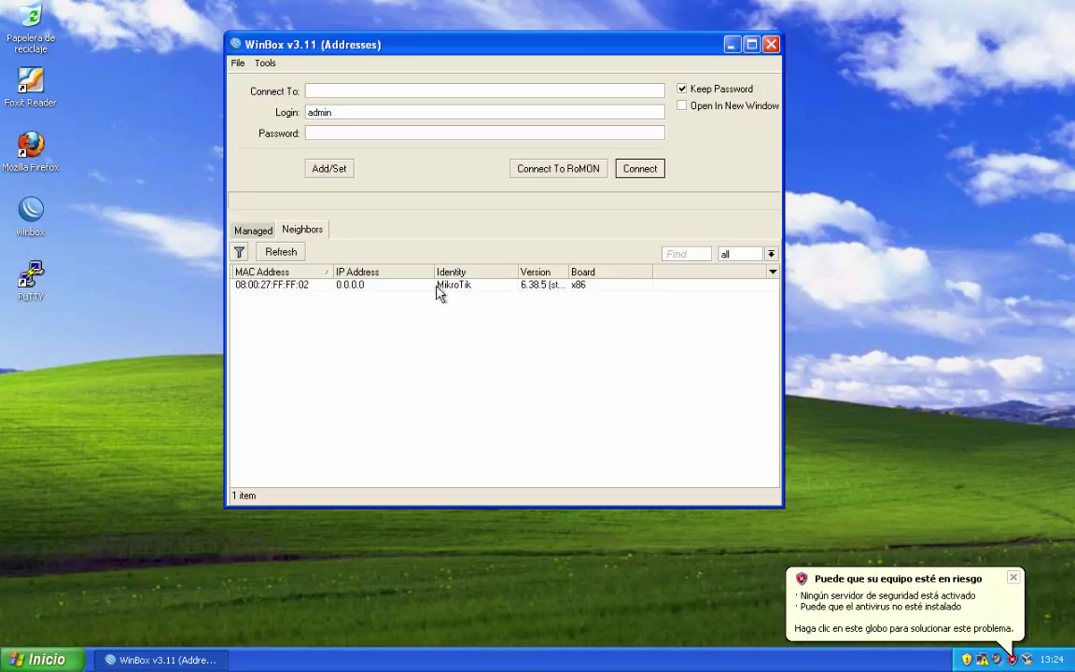
click(295, 284)
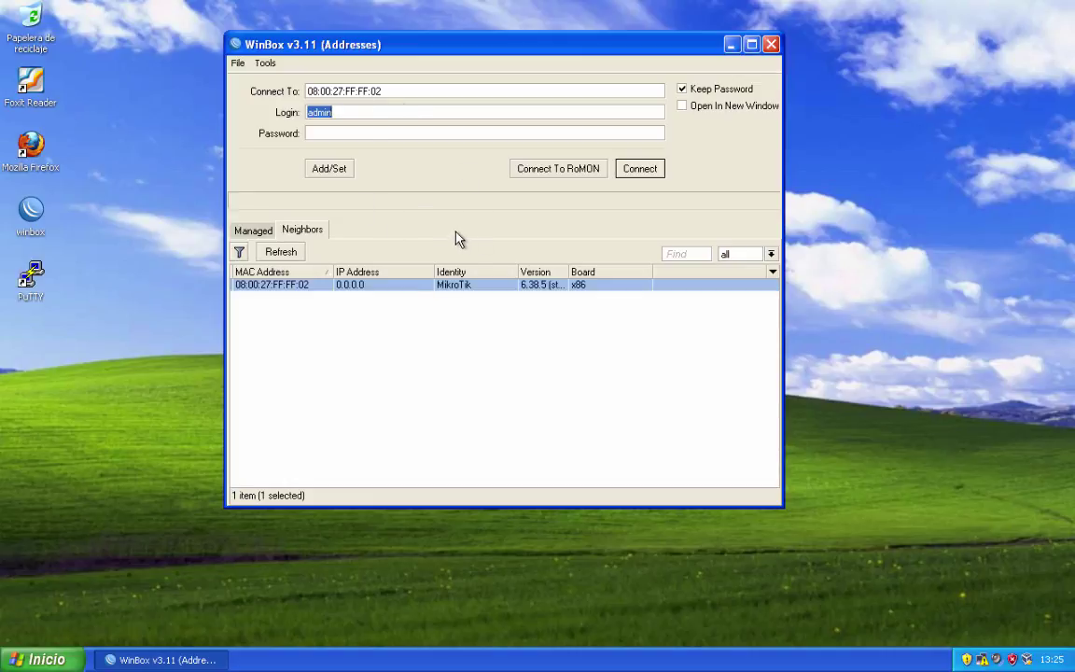
click(642, 172)
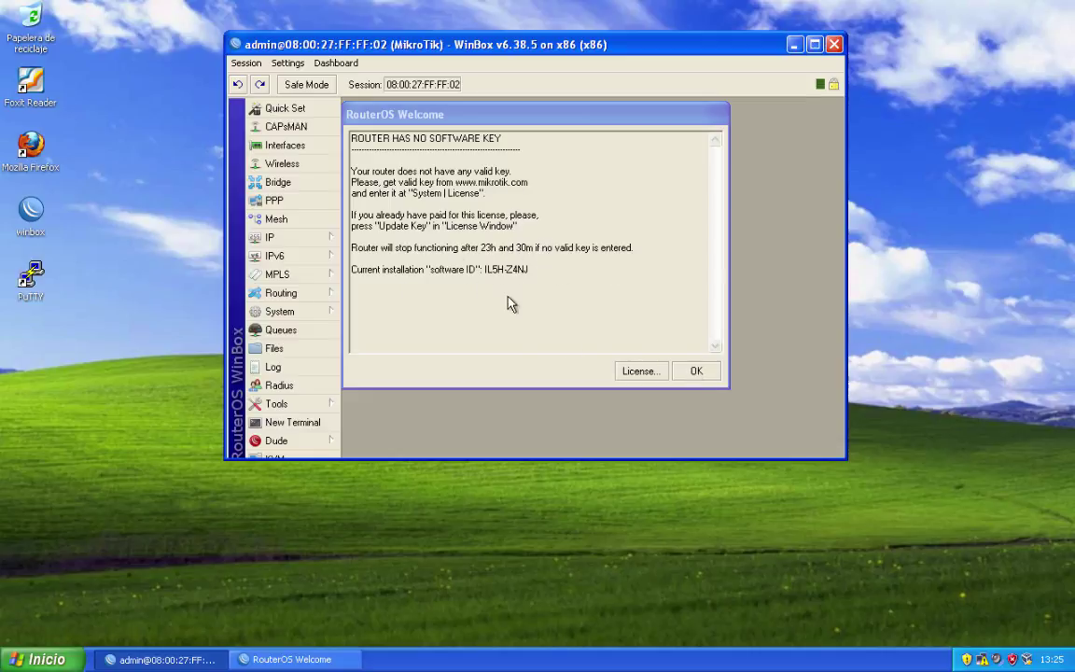
click(641, 373)
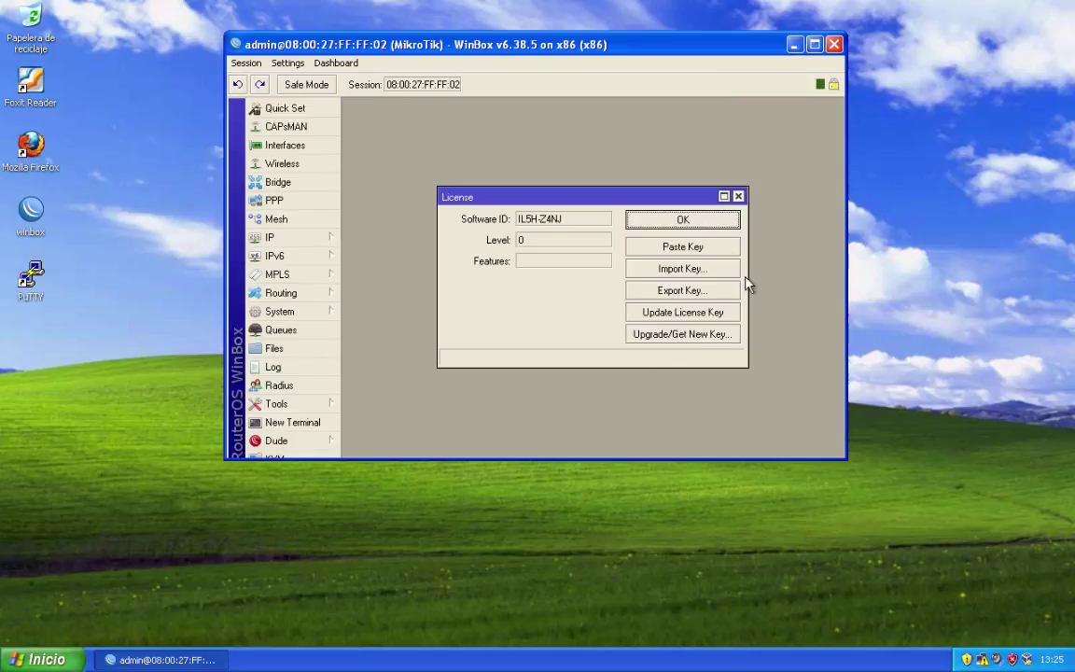
click(678, 222)
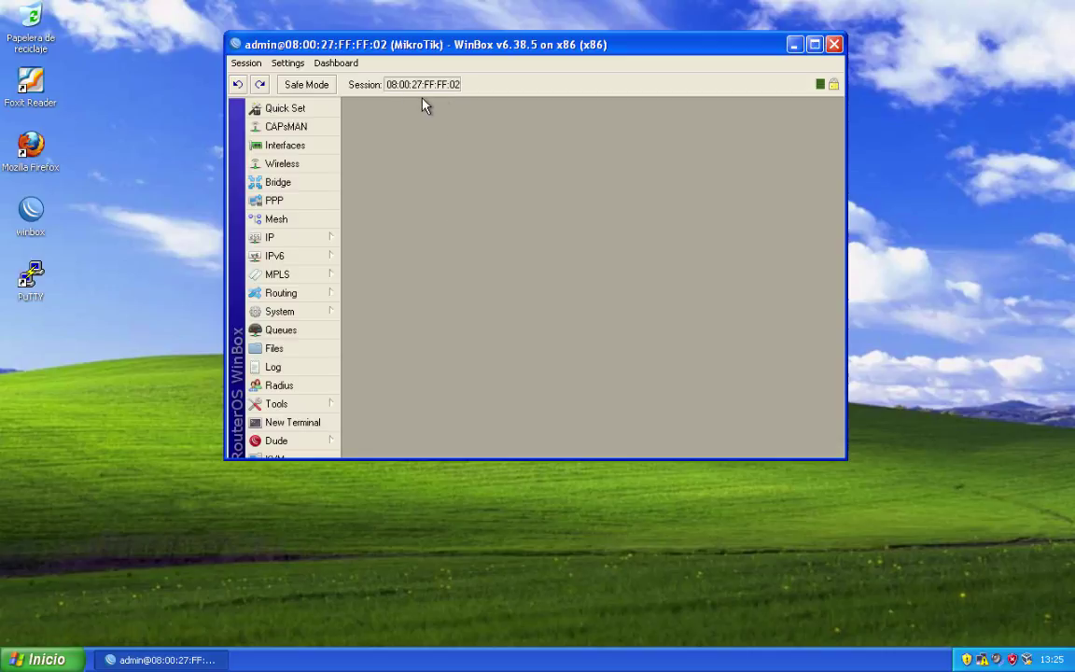
Add the IP address 192.168.100.1/24 to the router's address list and apply it.
click(296, 241)
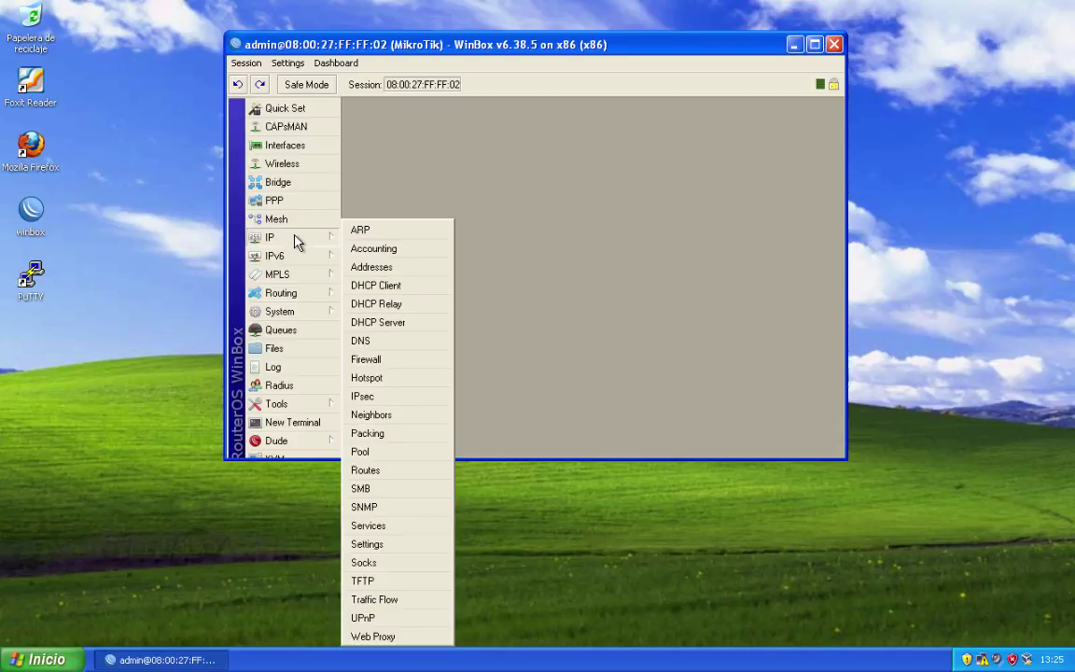
click(354, 267)
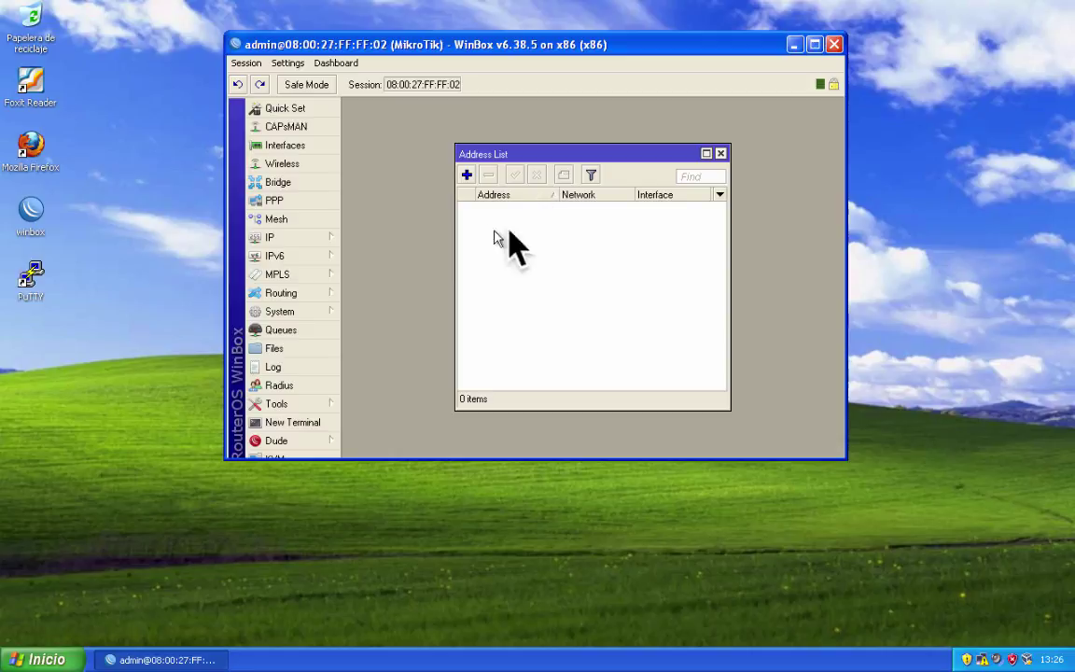
click(466, 175)
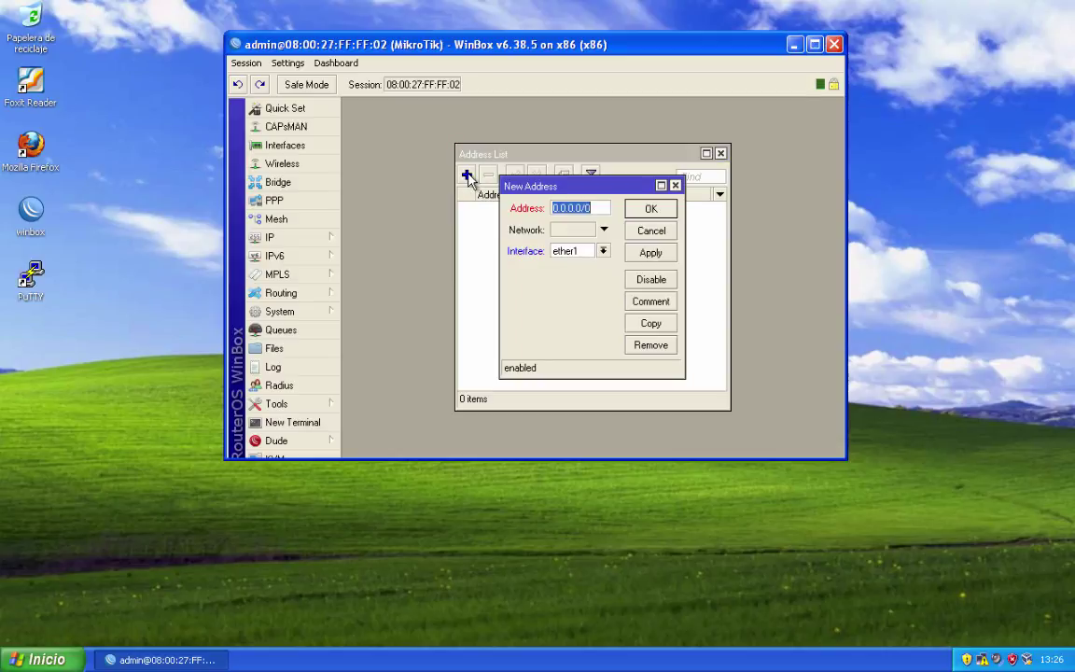
click(586, 208)
drag(600, 210, 523, 213)
text(192.16)
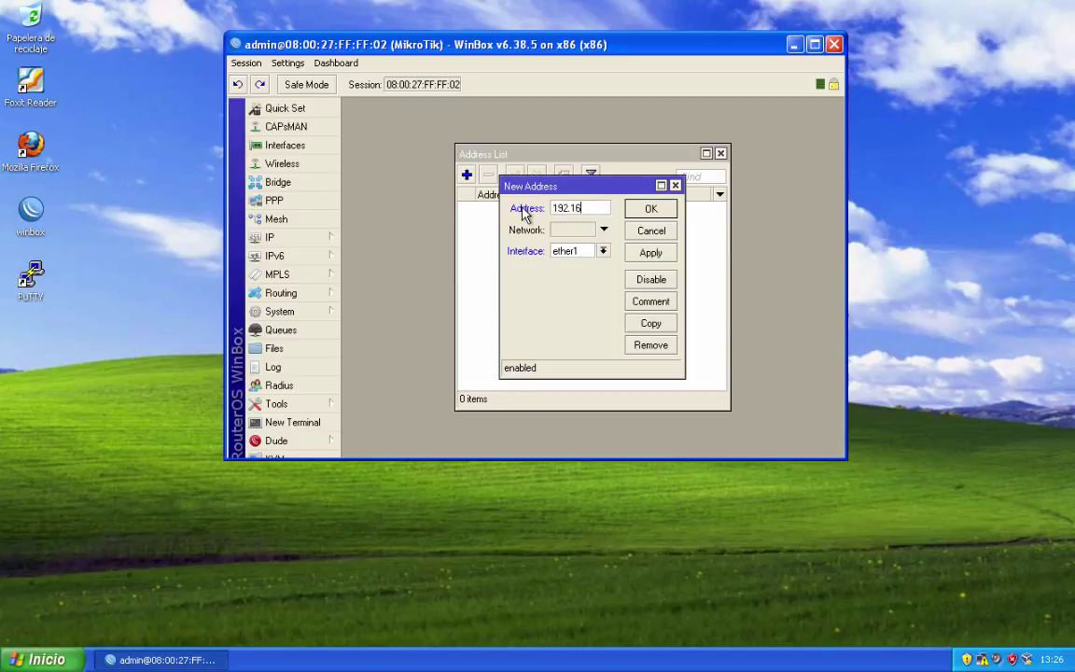
text(8.100.1/24)
click(653, 253)
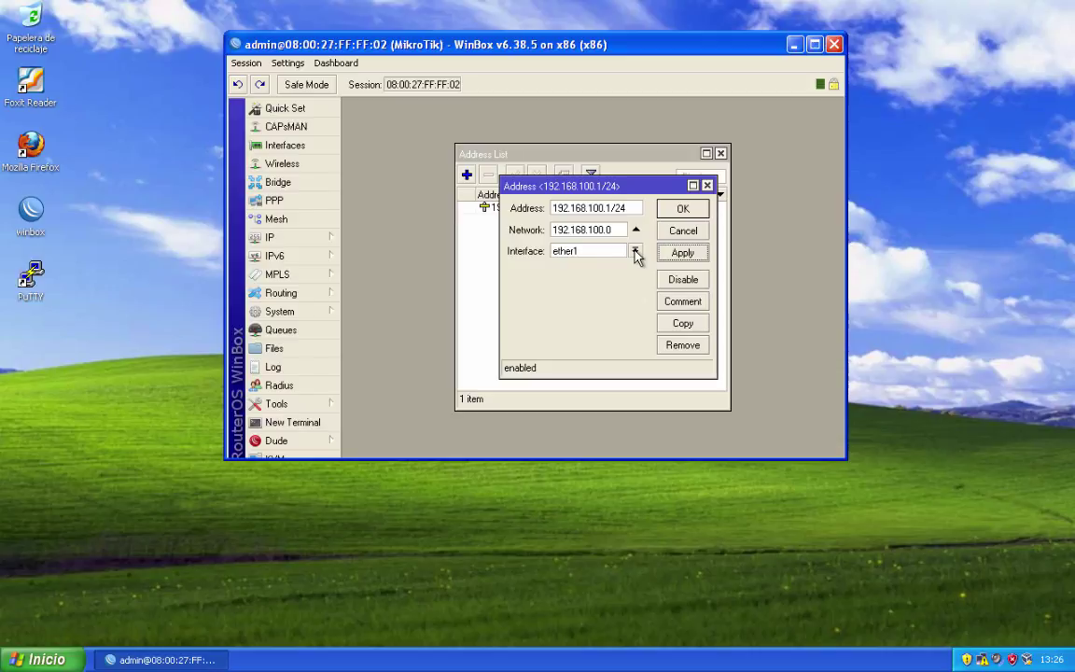
Change the interface of the 192.168.100.1/24 address to ether2, save it, and close the address list and WinBox.
click(634, 251)
click(601, 276)
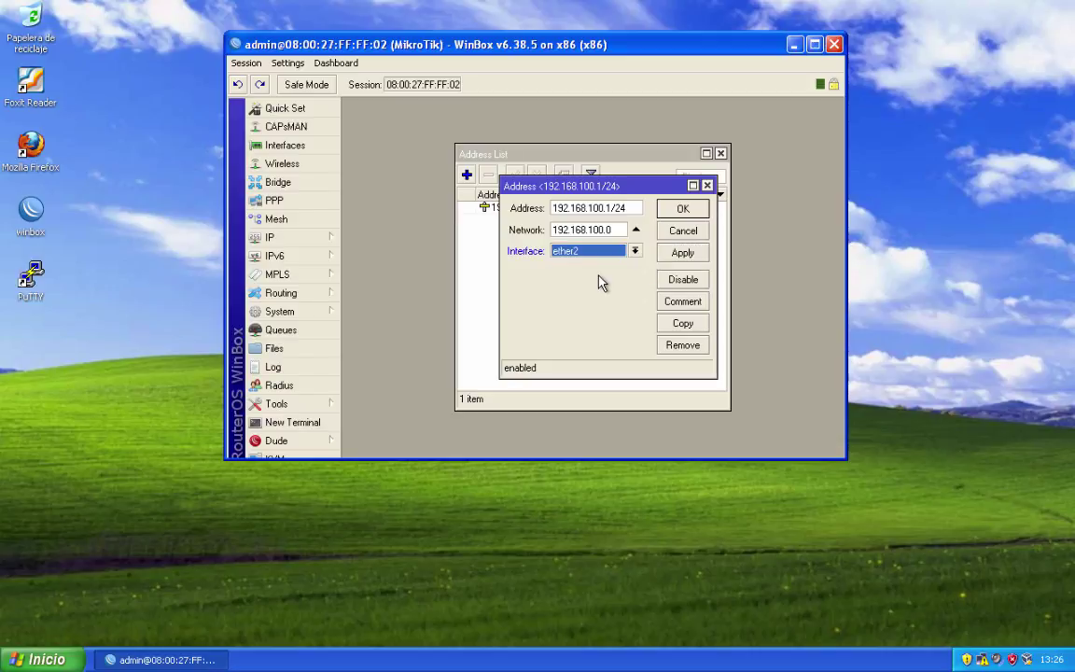
click(684, 254)
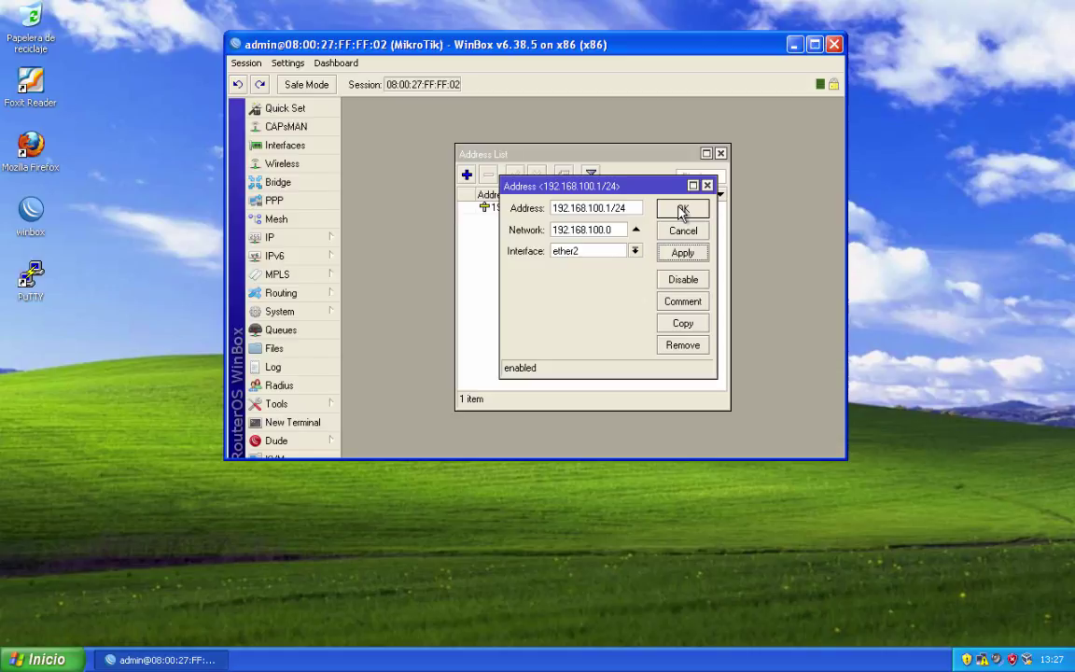
click(682, 210)
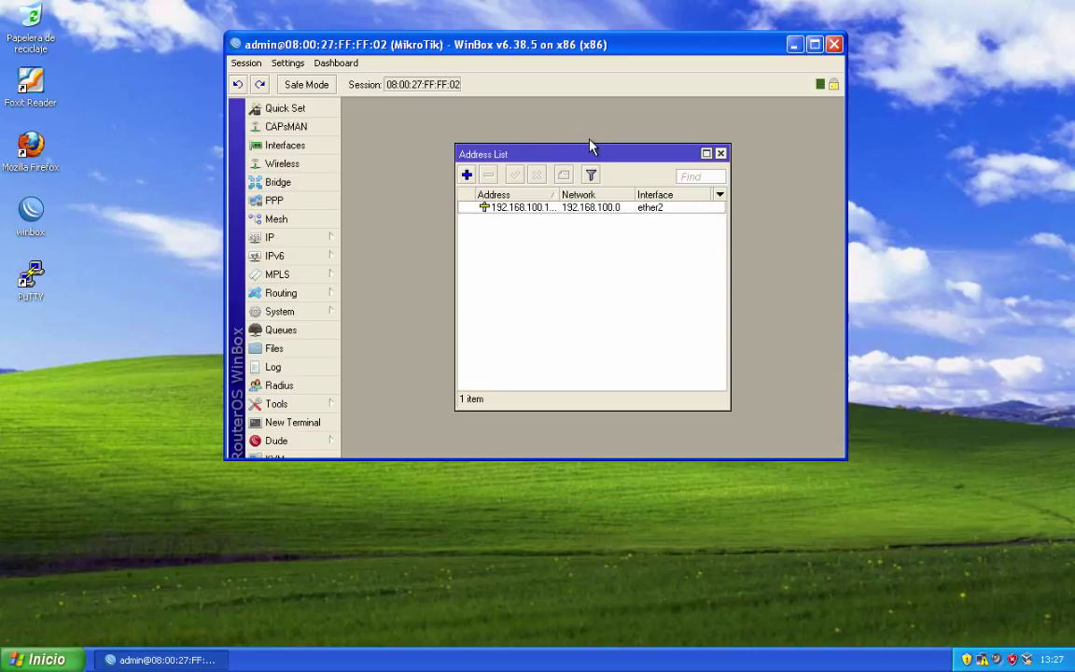
click(720, 154)
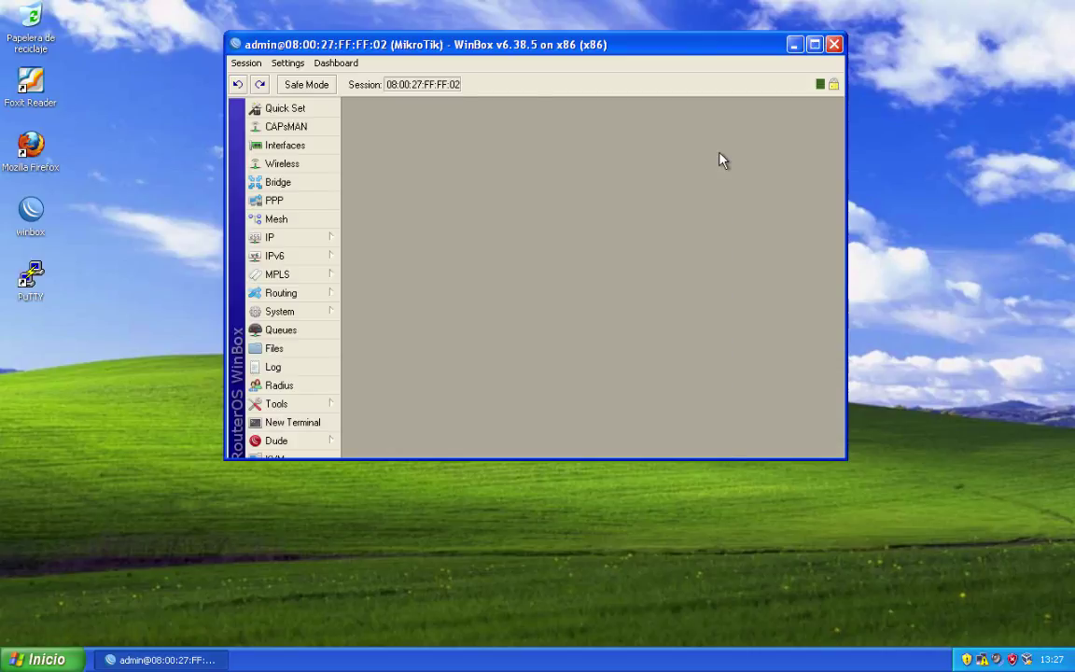
click(834, 44)
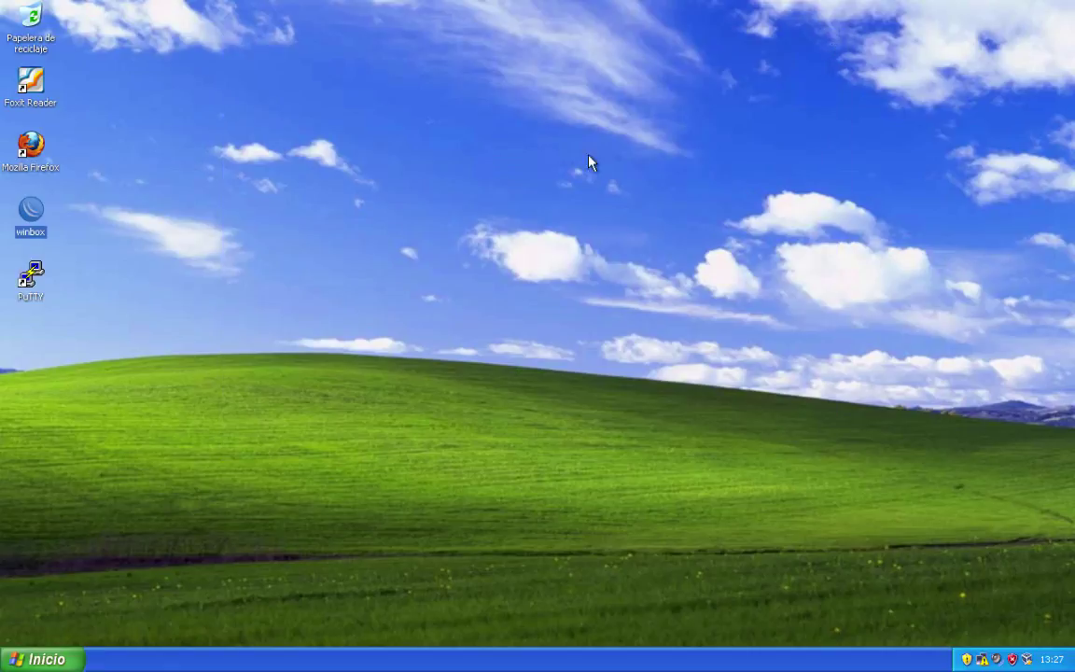
Open the Windows XP network connections folder (Conexiones de red) on m1.
click(52, 650)
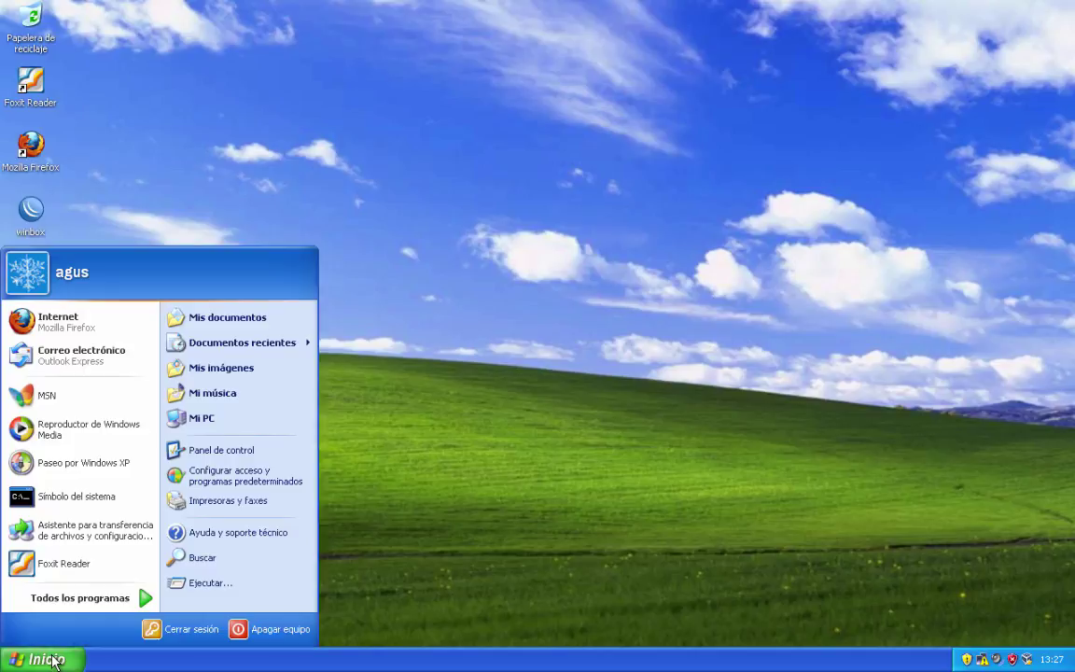
click(210, 420)
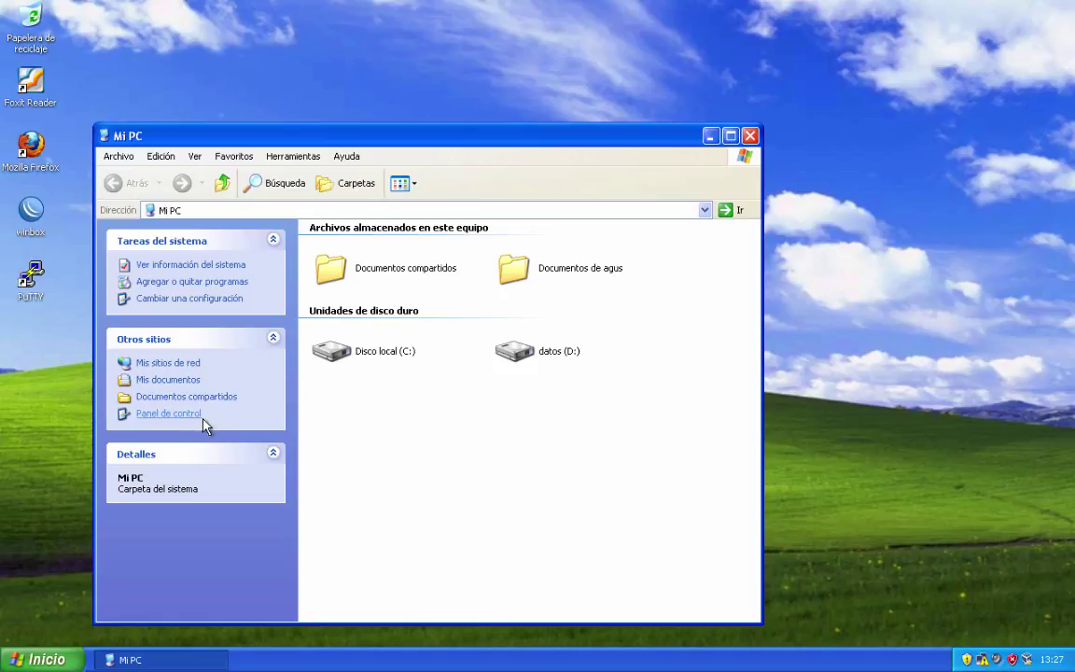
click(177, 364)
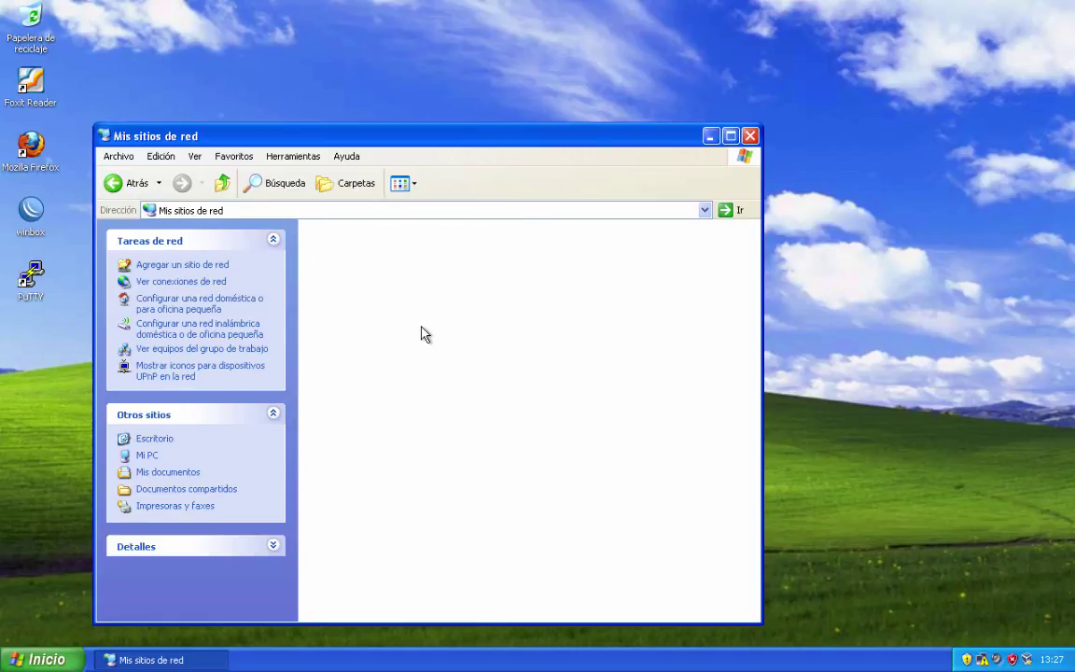
click(182, 282)
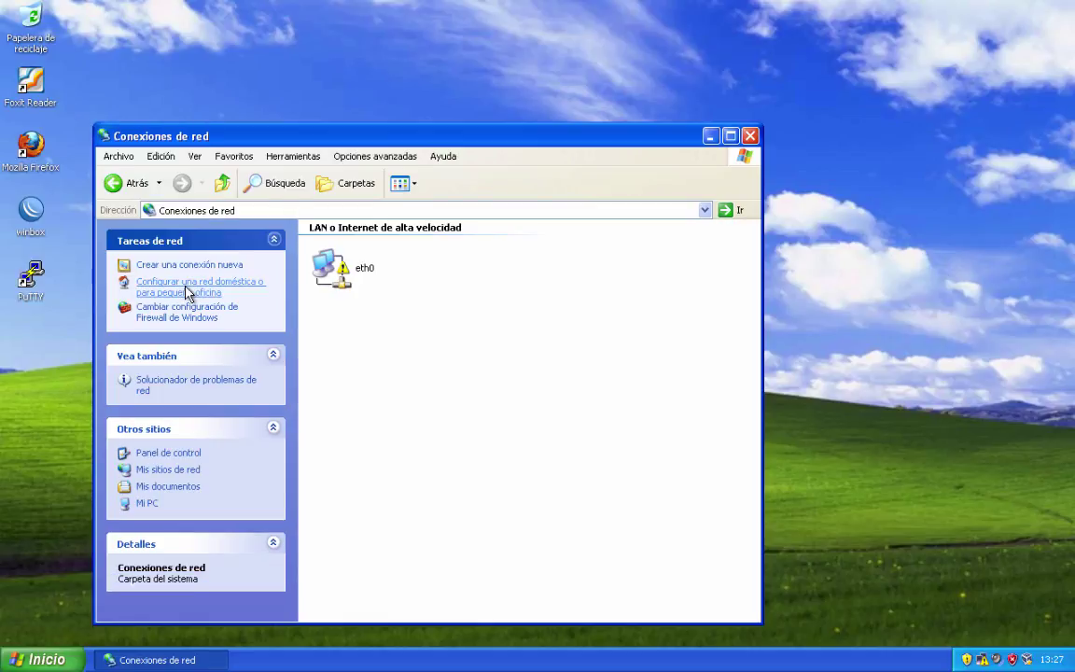
Open the Internet Protocol (TCP/IP) properties of the eth0 connection.
right_click(334, 264)
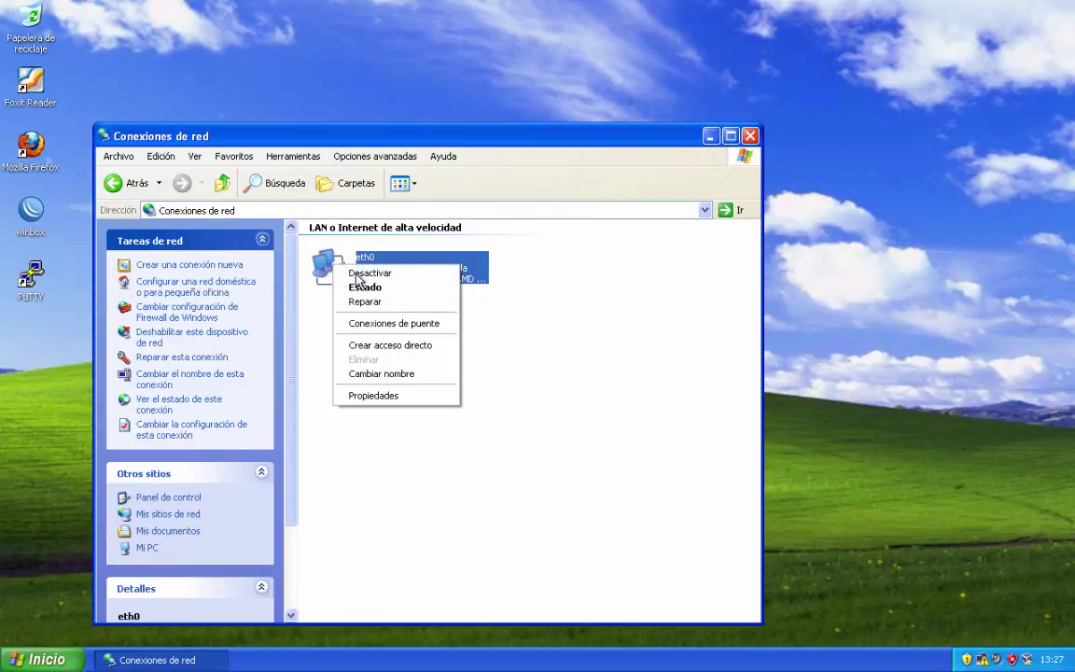
click(391, 395)
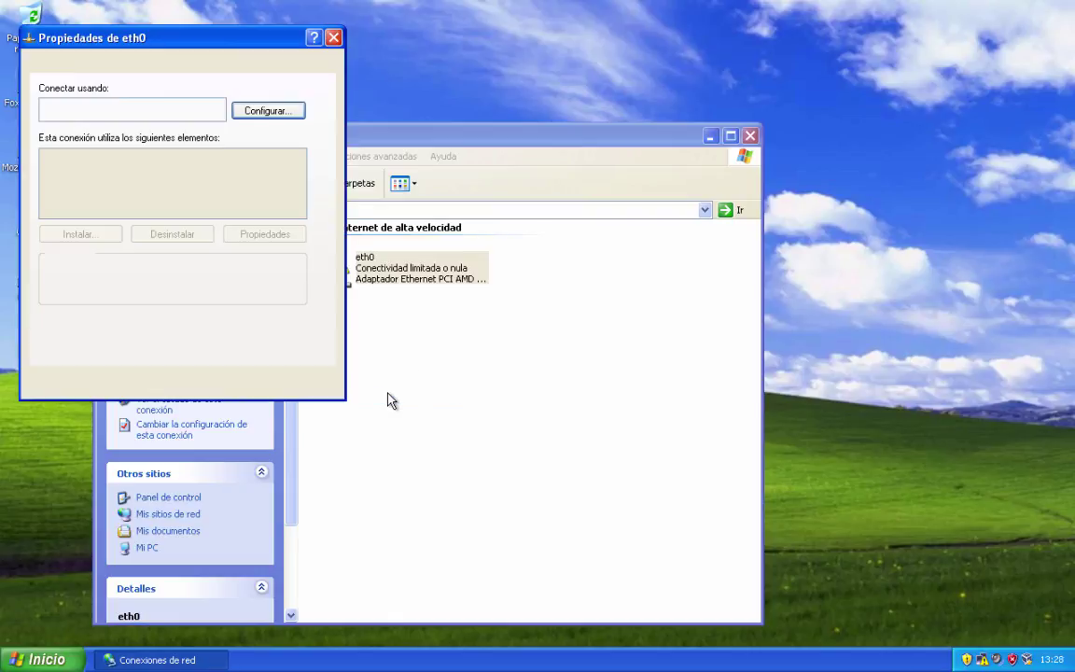
drag(240, 37, 746, 107)
click(631, 268)
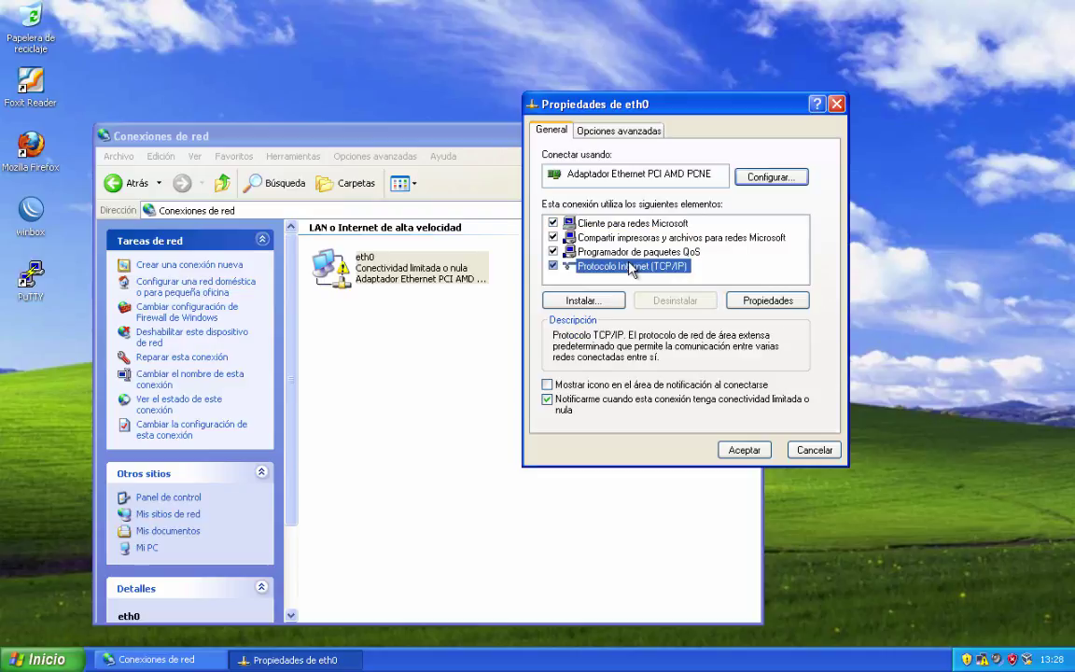
click(767, 300)
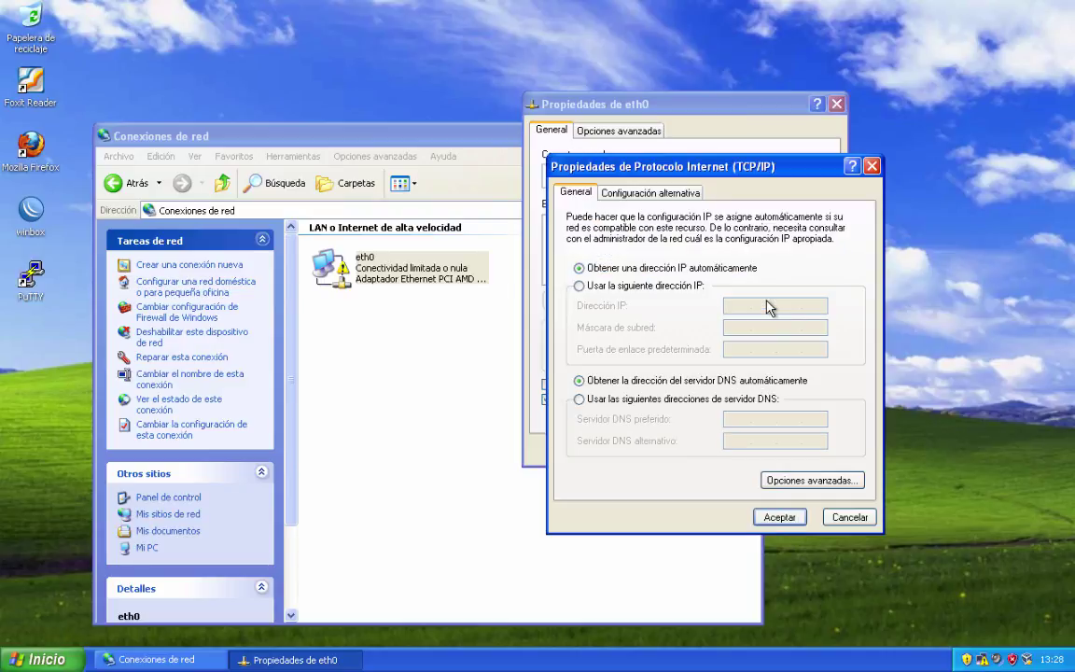
Assign eth0 the static IP address 192.168.100.2, subnet mask 255.255.255.0 and default gateway 192.168.100.1, then save and close its properties.
click(630, 290)
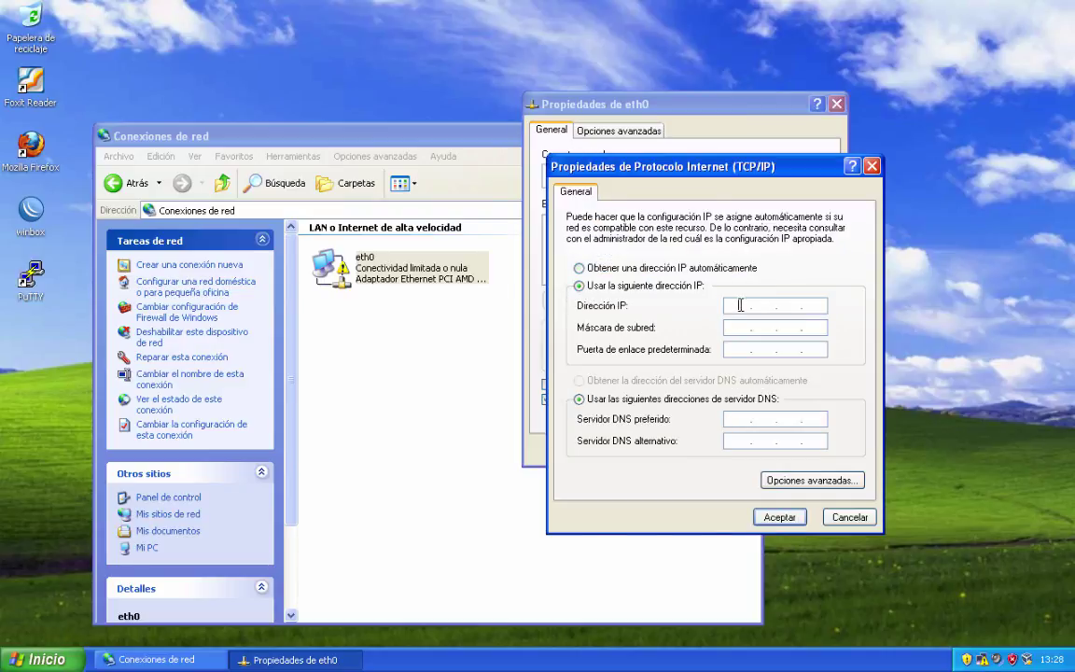
click(740, 305)
text(192 . 168 . 1)
text(00 . 2)
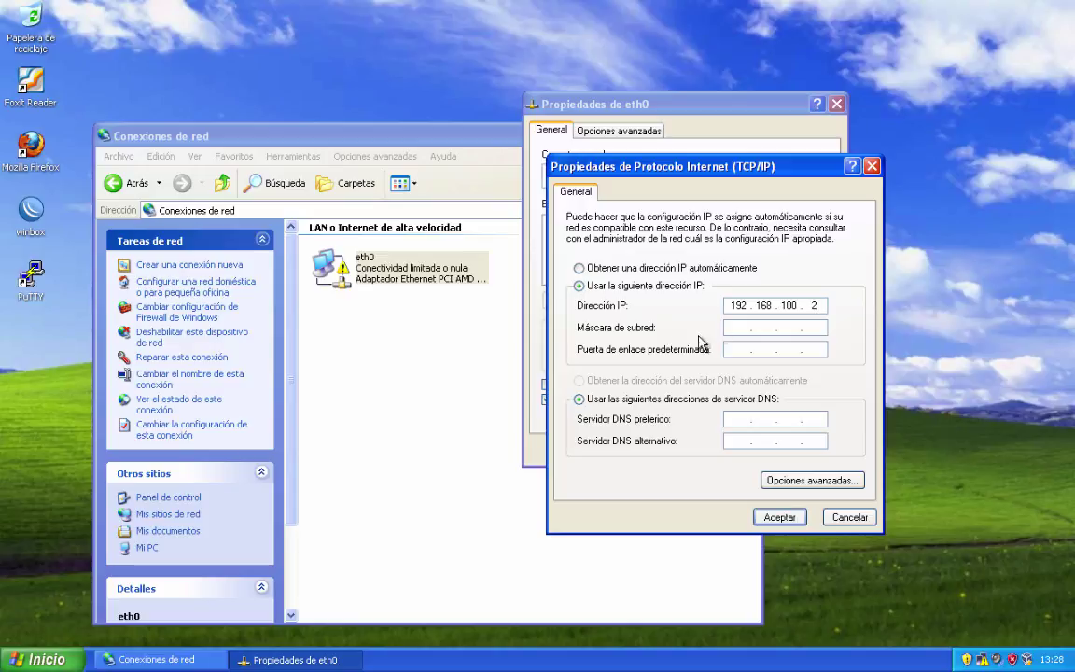
click(731, 328)
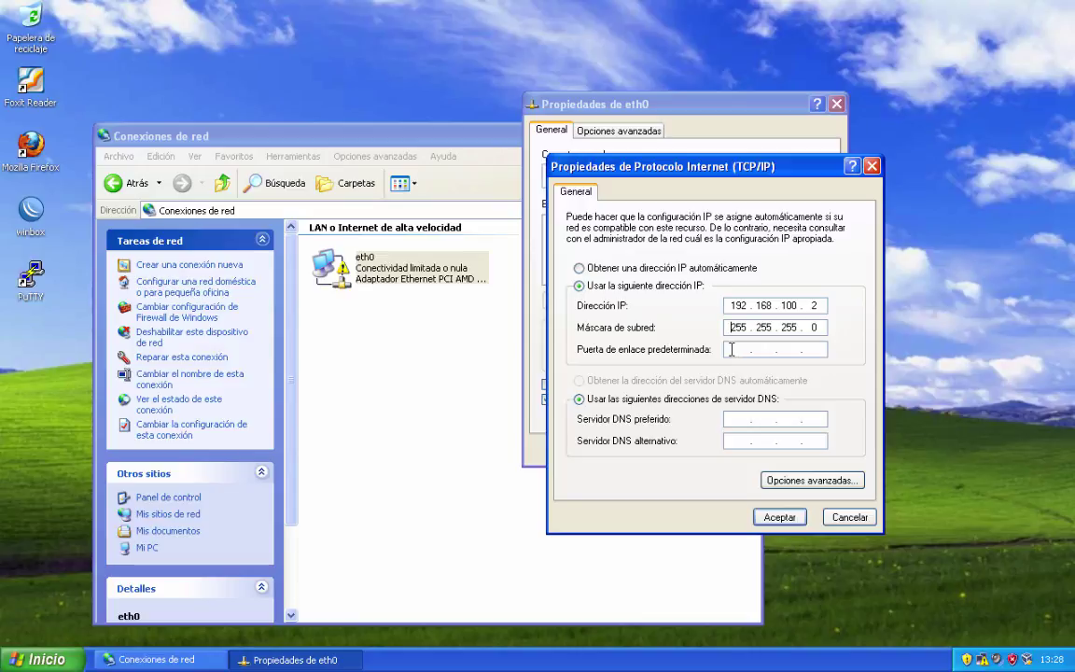
text(192 . 168 . 100 . 1)
click(782, 517)
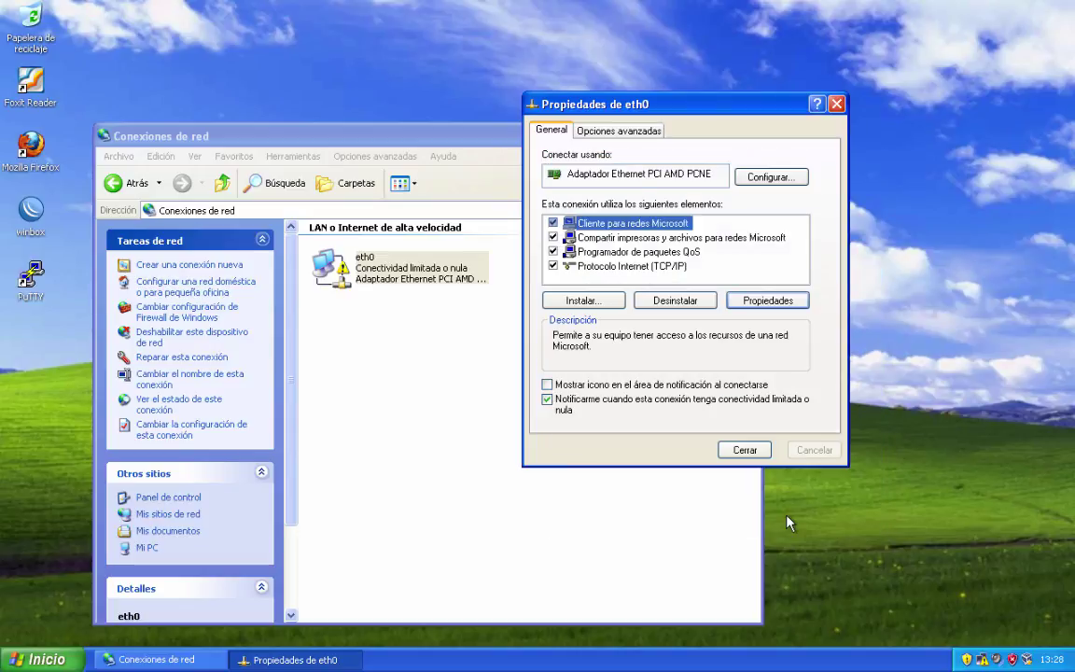
click(746, 449)
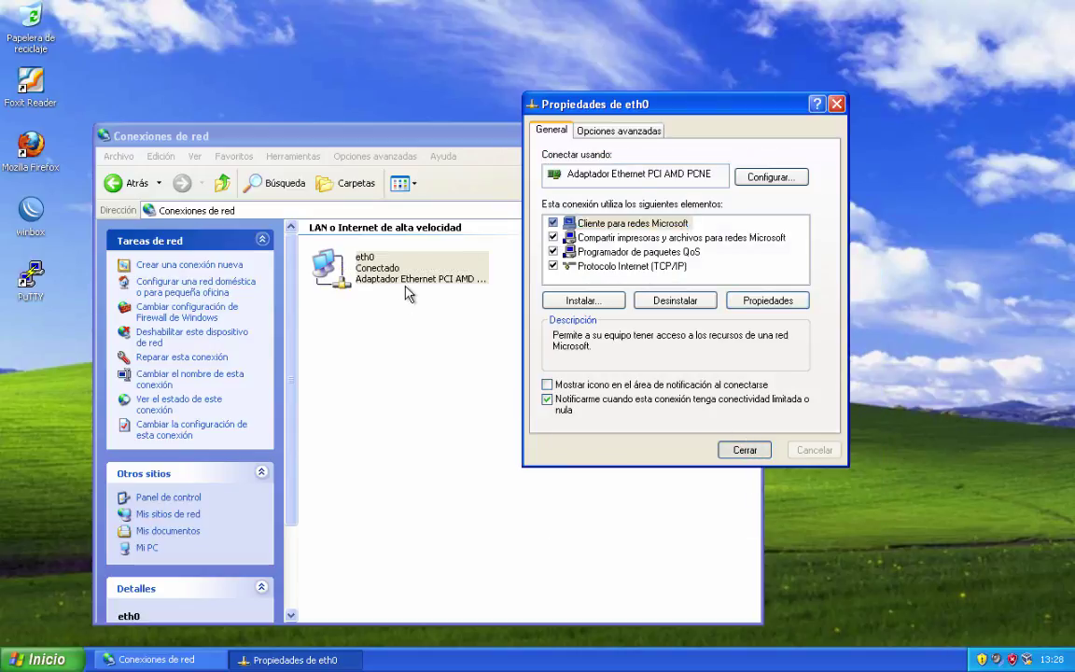
click(836, 103)
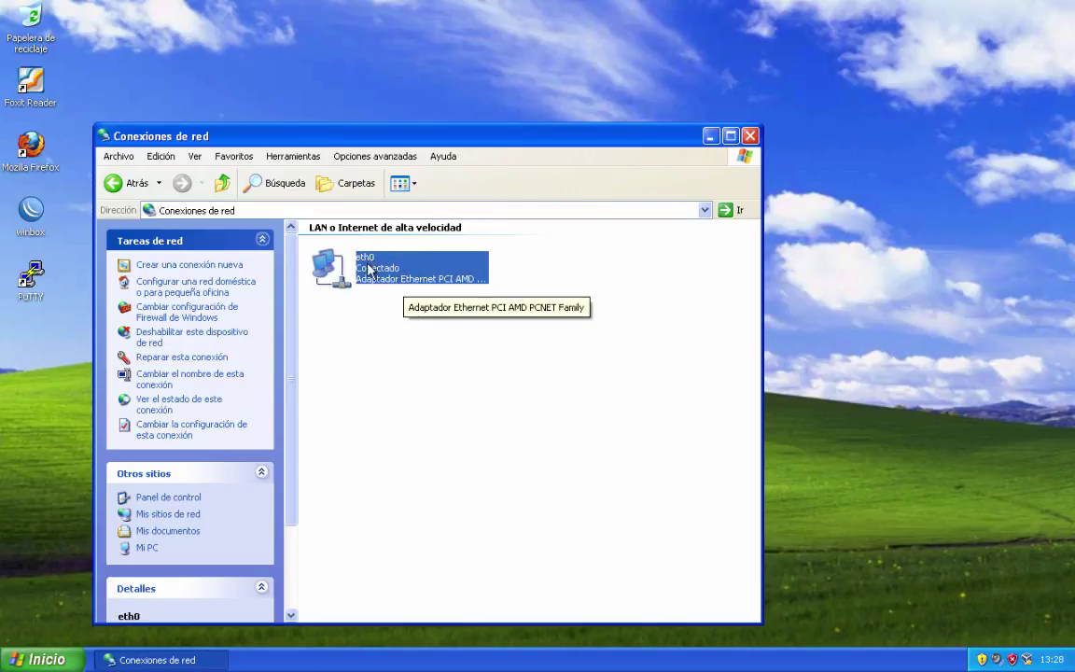
Enable the notification-area icon for eth0 when connected and save the connection's properties.
right_click(322, 260)
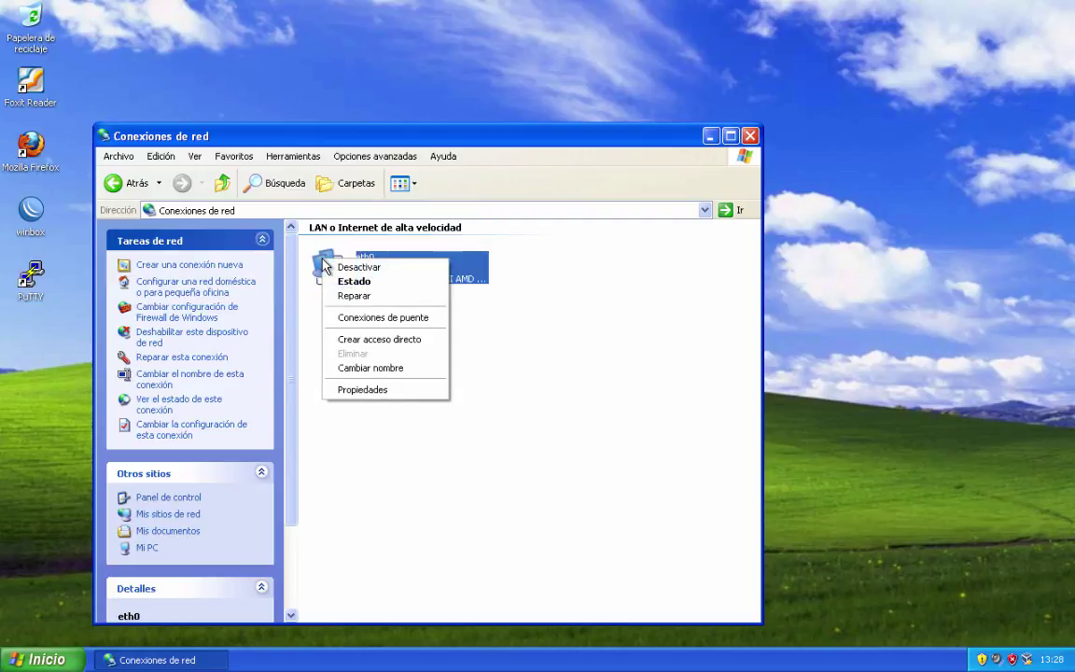
click(362, 390)
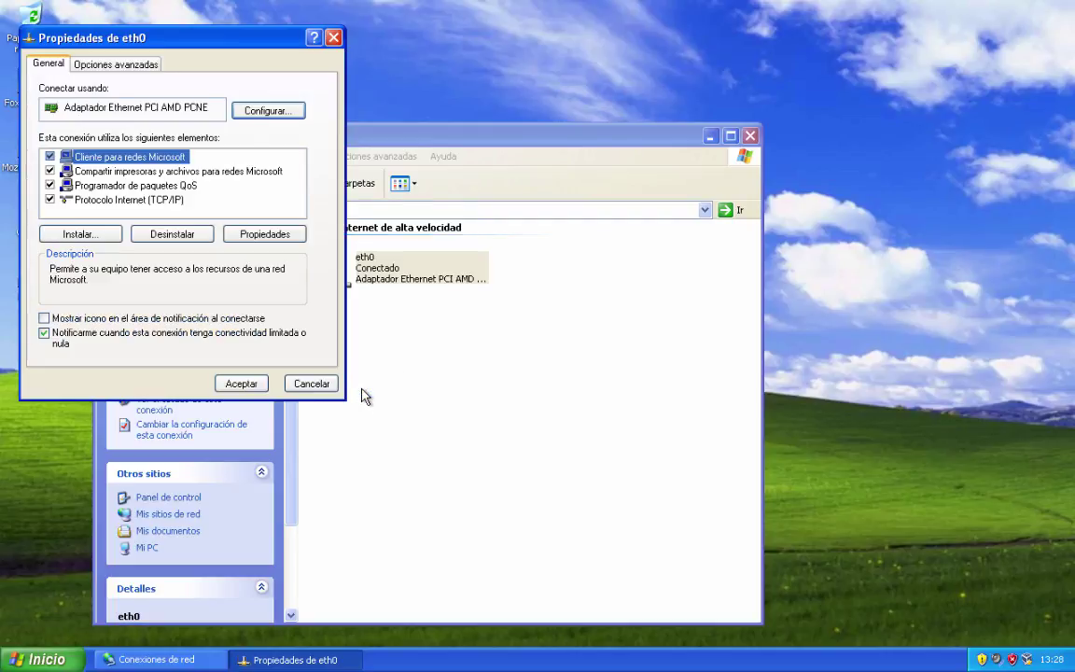
click(44, 319)
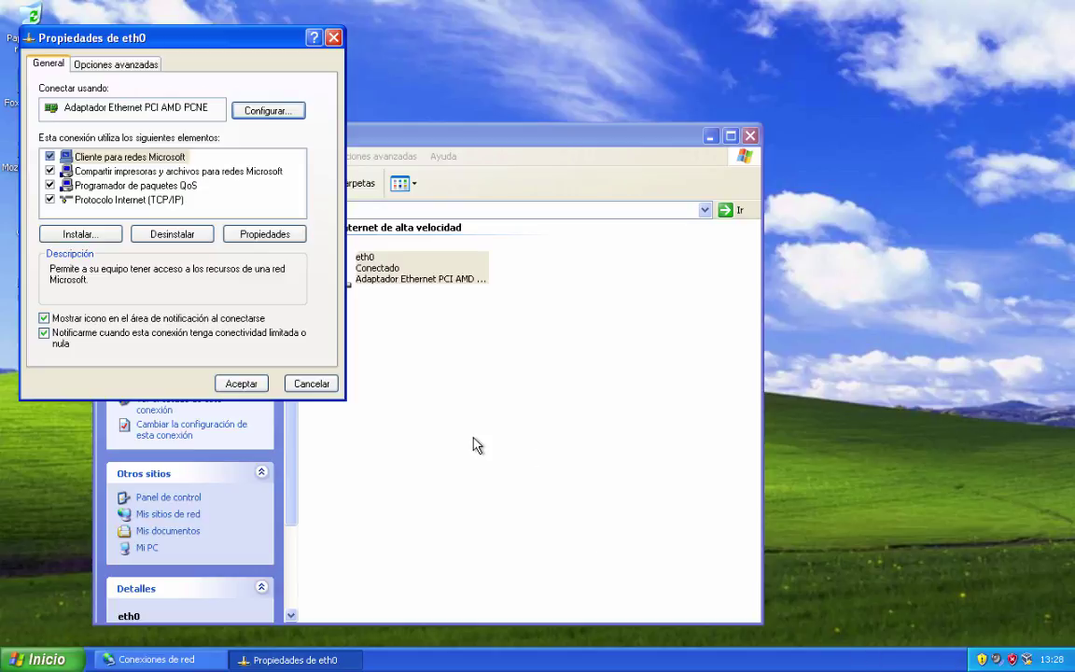
click(240, 384)
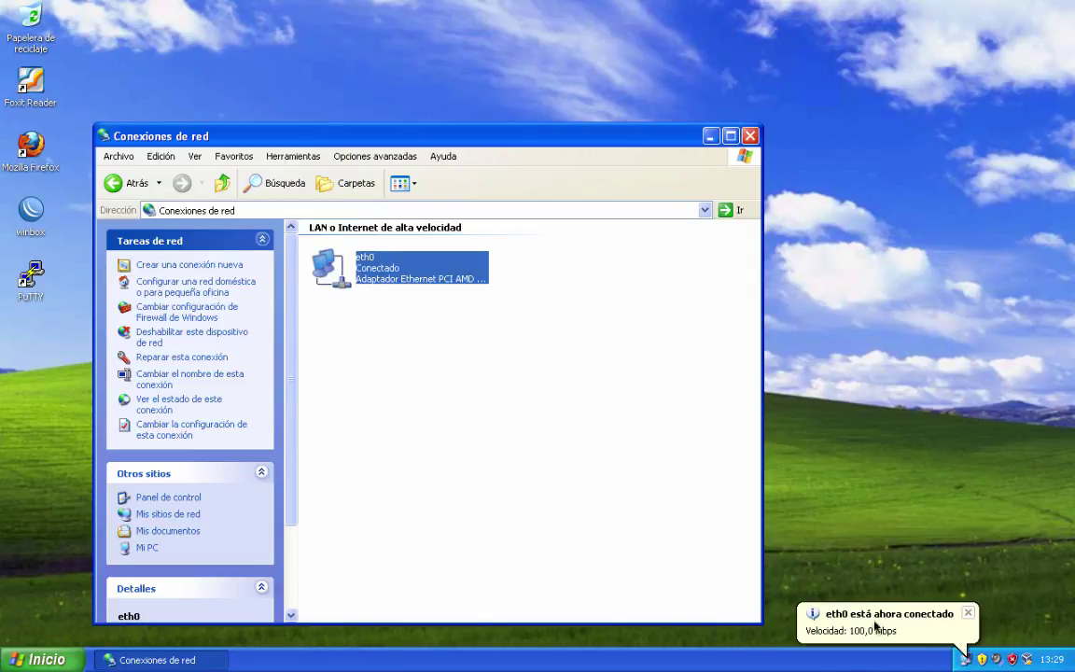
Check eth0's IP configuration and detailed network properties in its connection status, then close the status window.
right_click(964, 660)
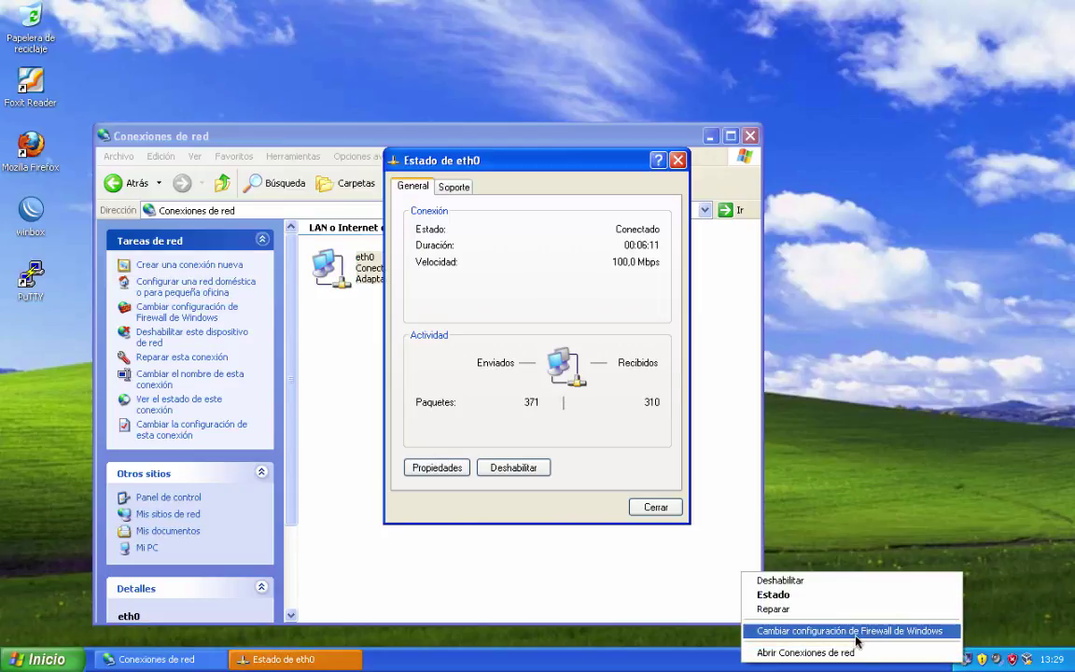
click(781, 595)
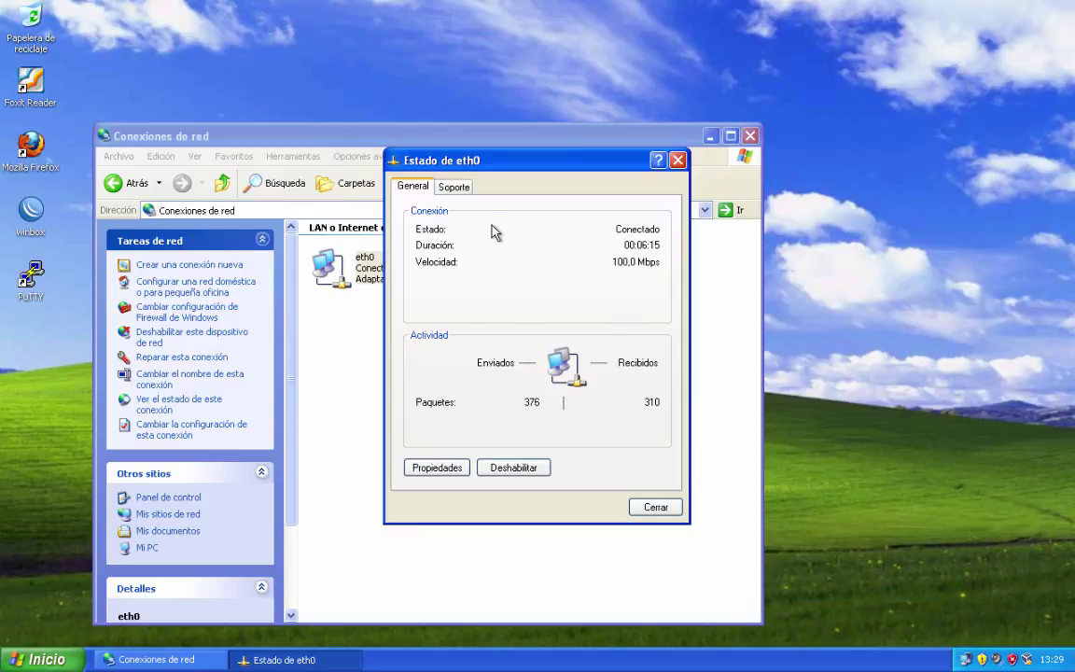
click(454, 187)
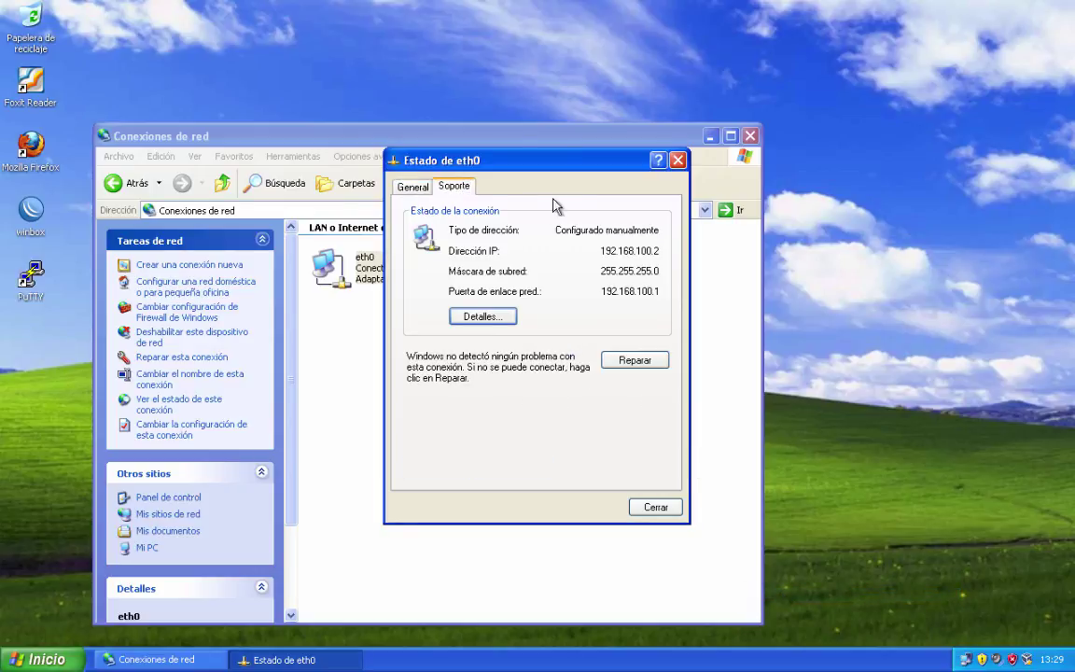
drag(569, 165, 744, 103)
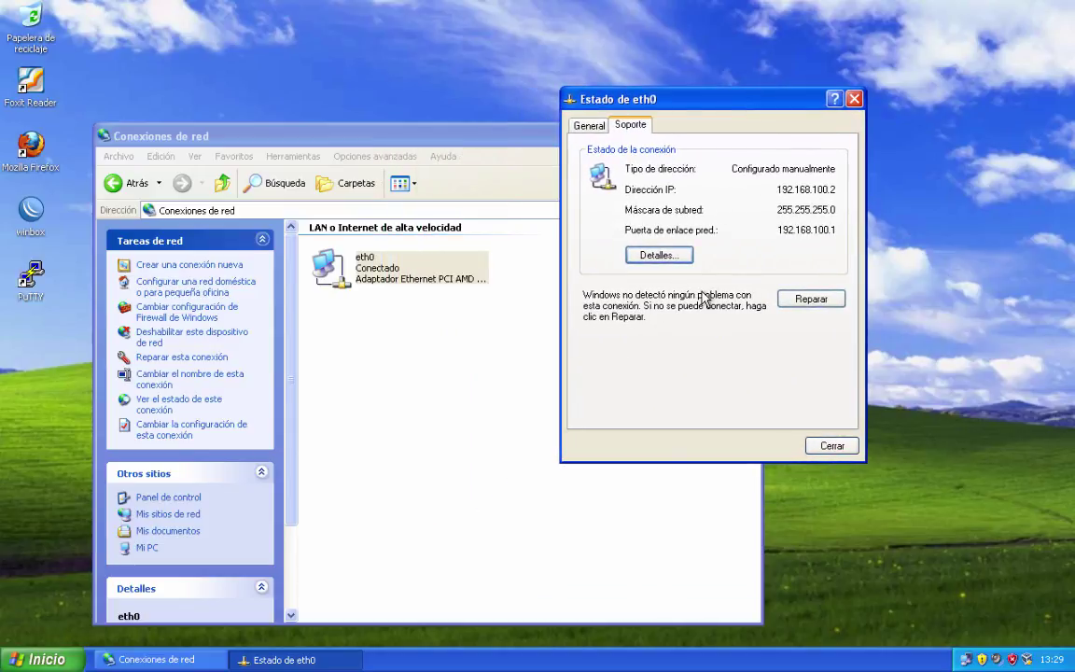
click(670, 256)
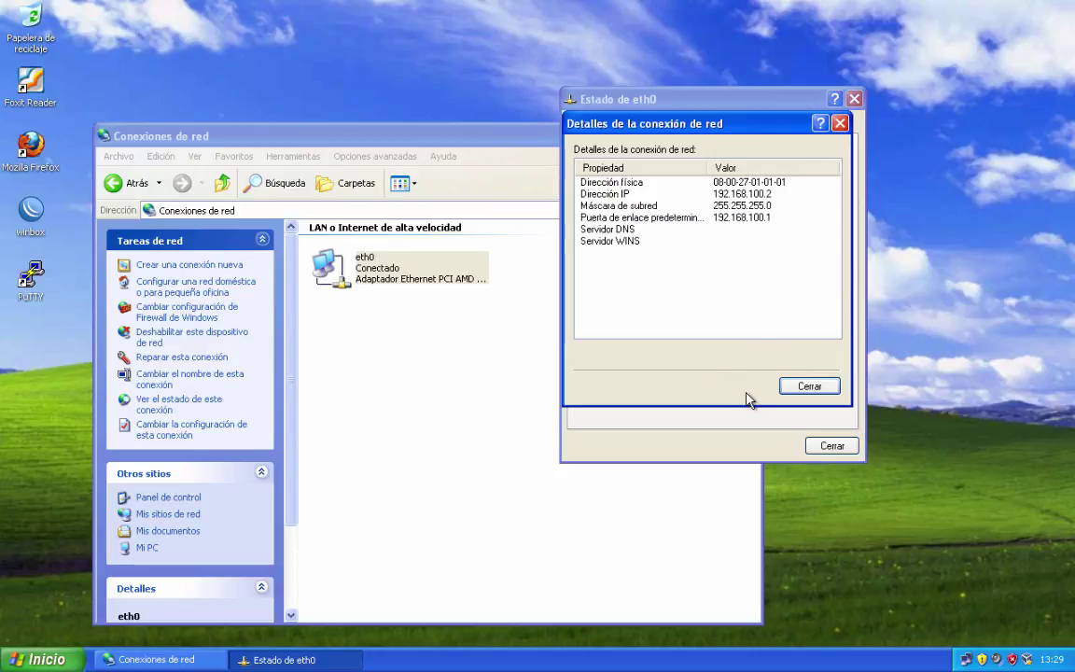
click(830, 446)
click(809, 387)
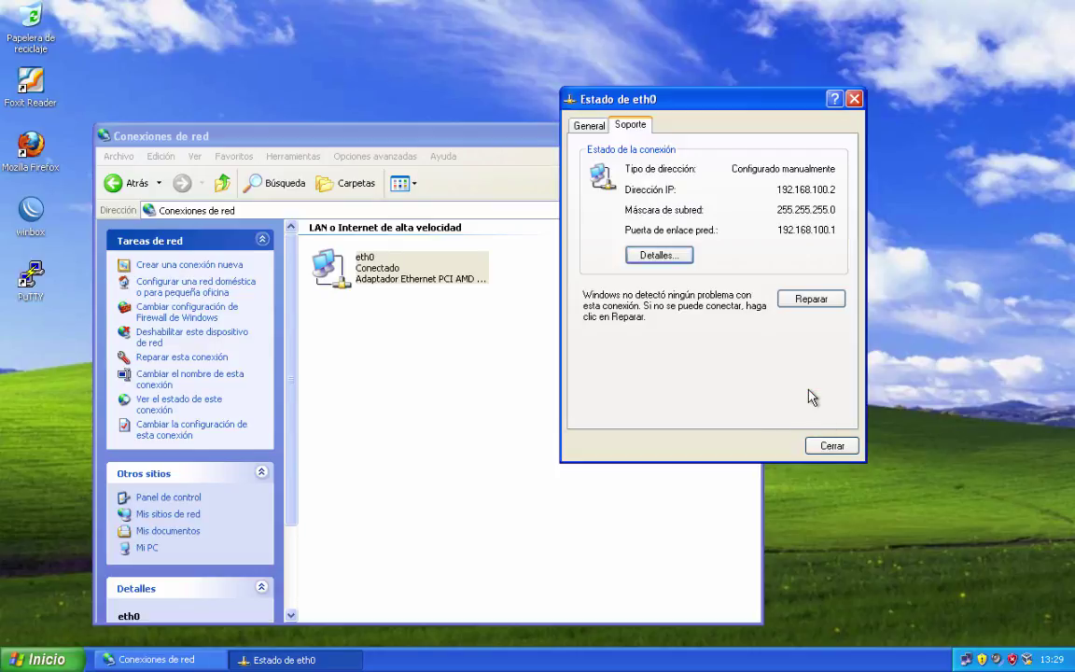
click(853, 98)
Connect to the router as admin through WinBox using its IP address 192.168.100.1, then close WinBox and the network connections folder.
drag(616, 141, 776, 60)
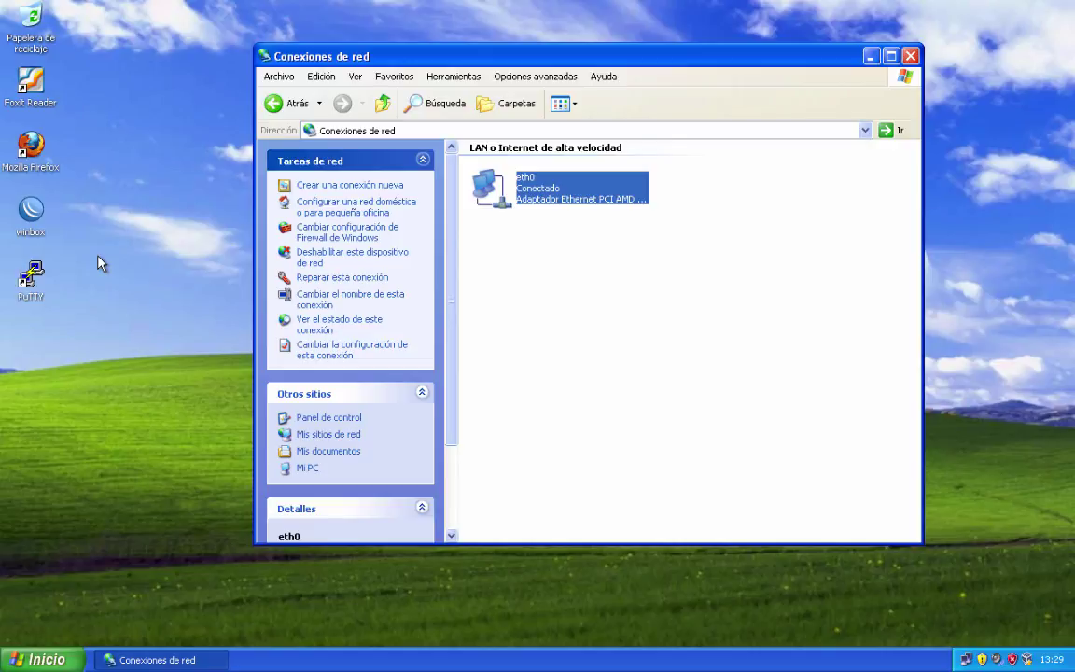
double_click(33, 216)
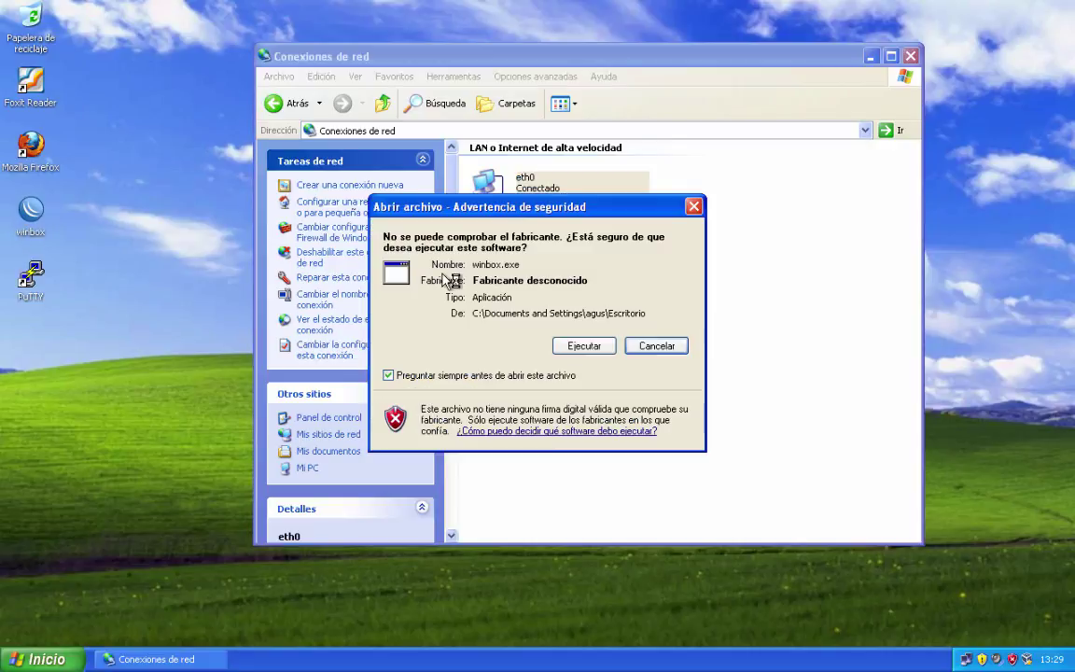
click(581, 345)
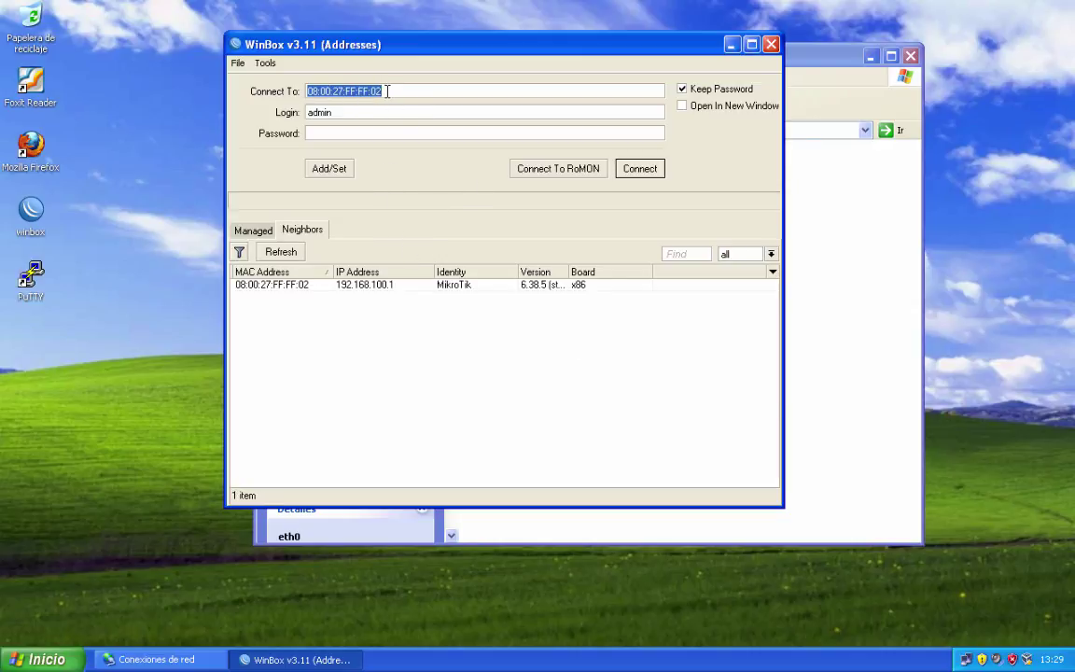
click(367, 286)
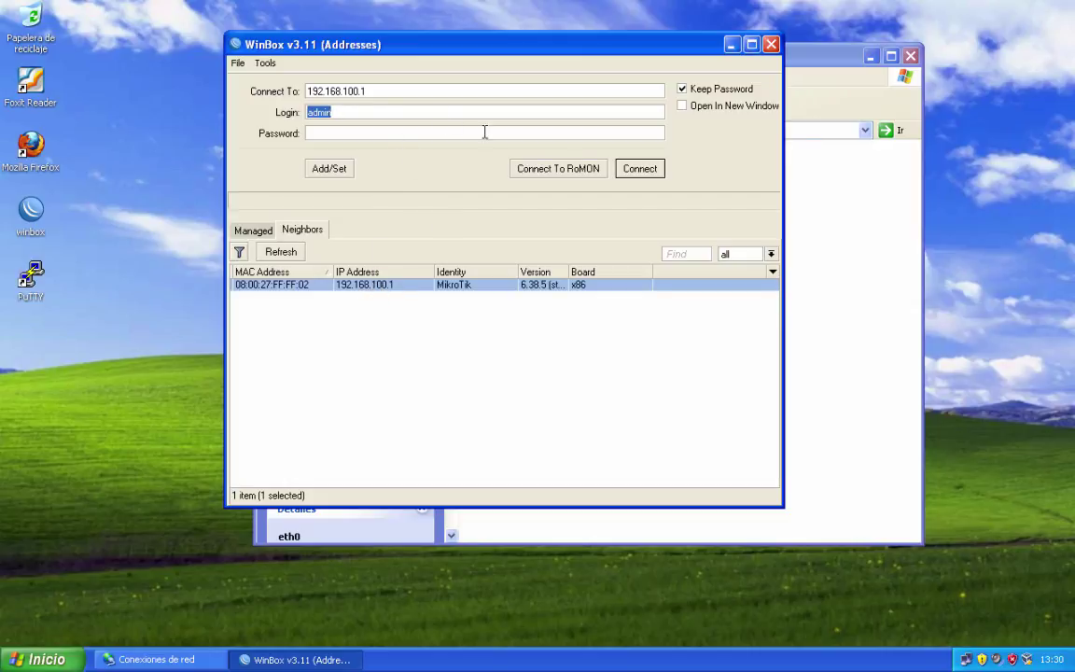
click(649, 171)
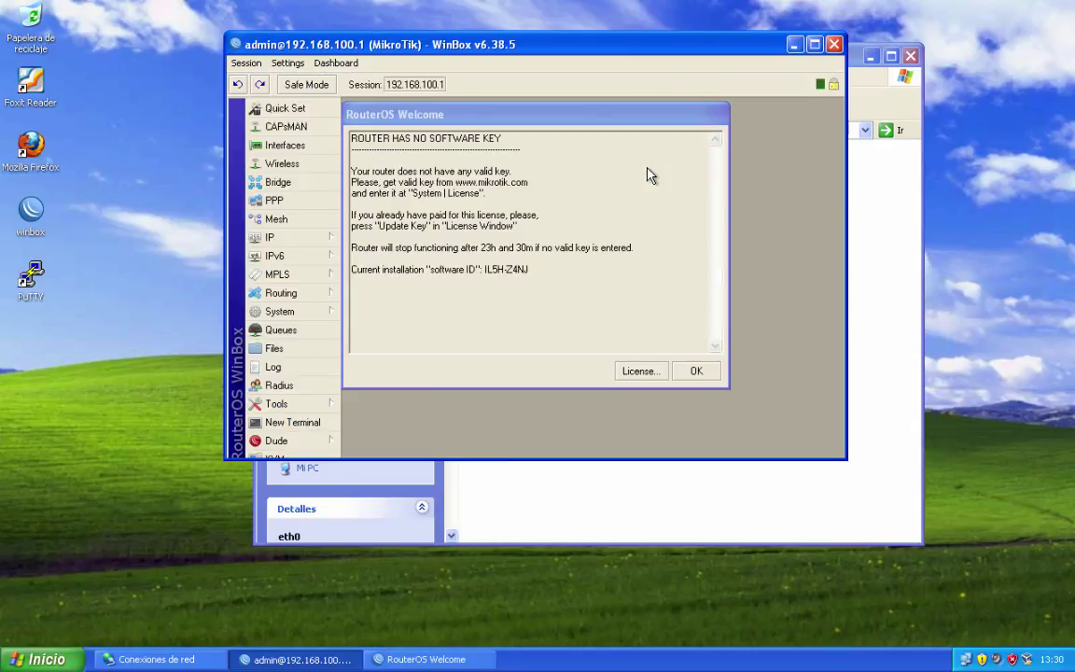
click(696, 370)
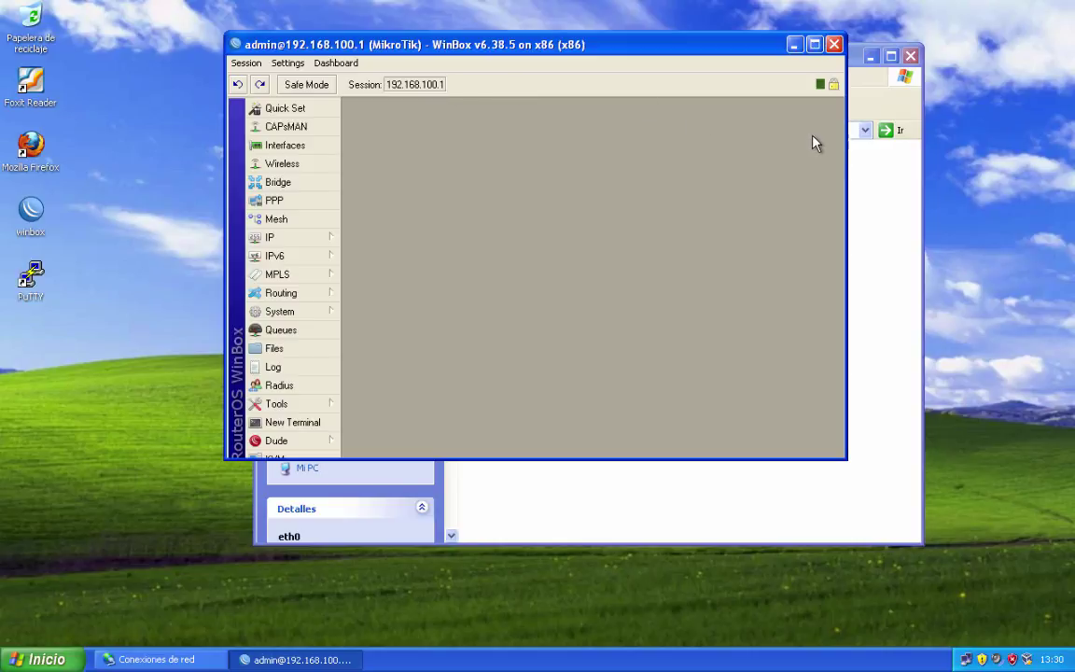
click(834, 45)
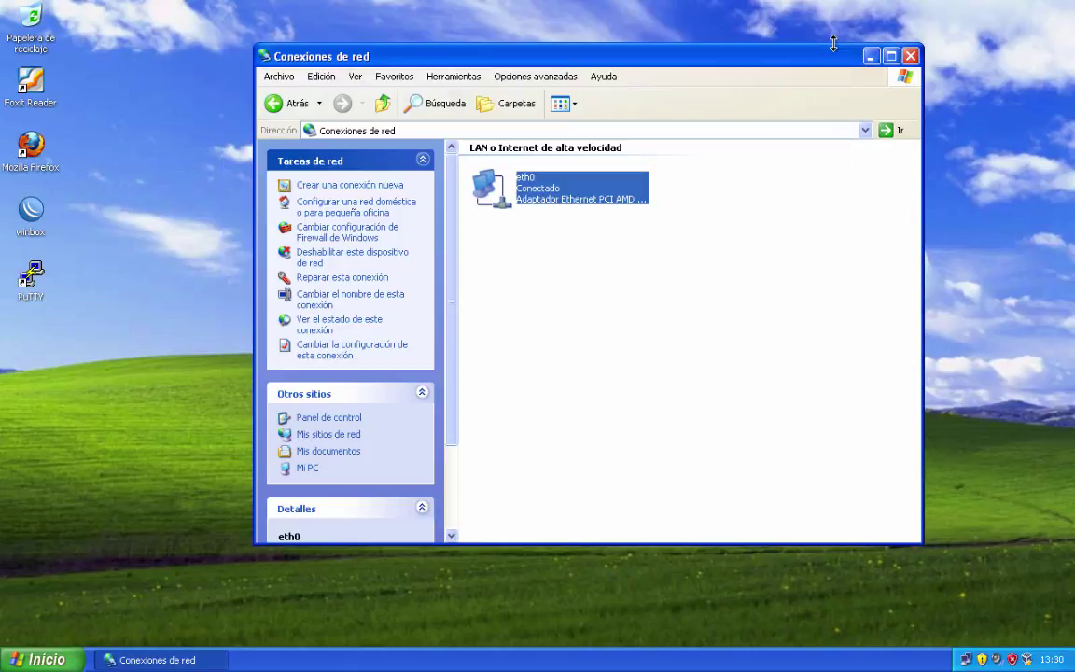
click(909, 58)
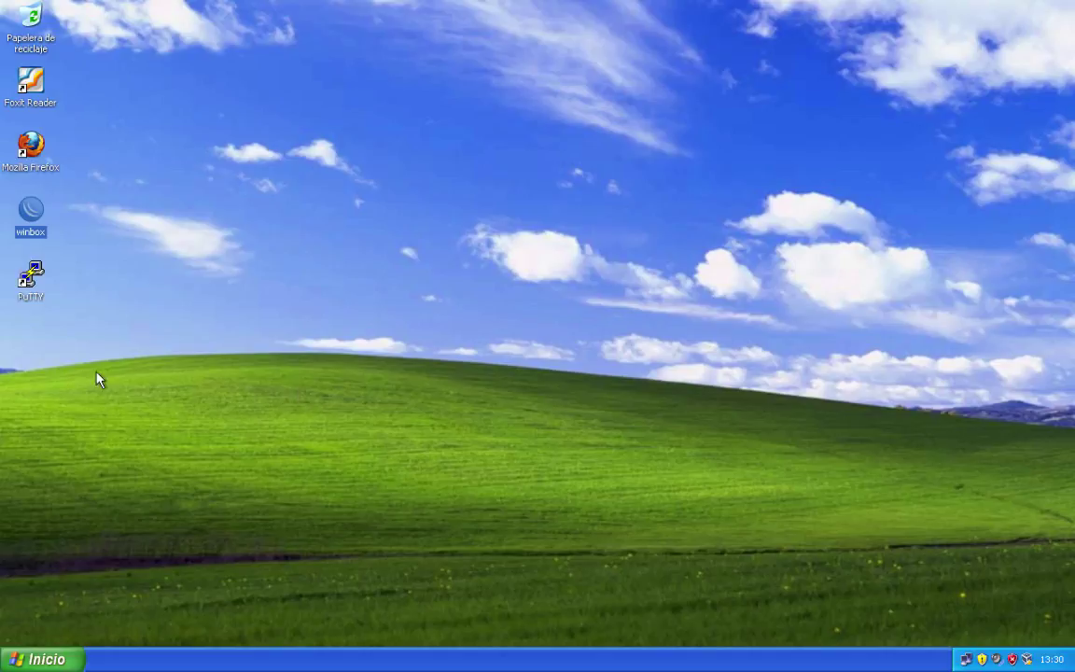
Create and save a PuTTY SSH session named mikrotik for host 192.168.100.1 on port 22.
double_click(31, 272)
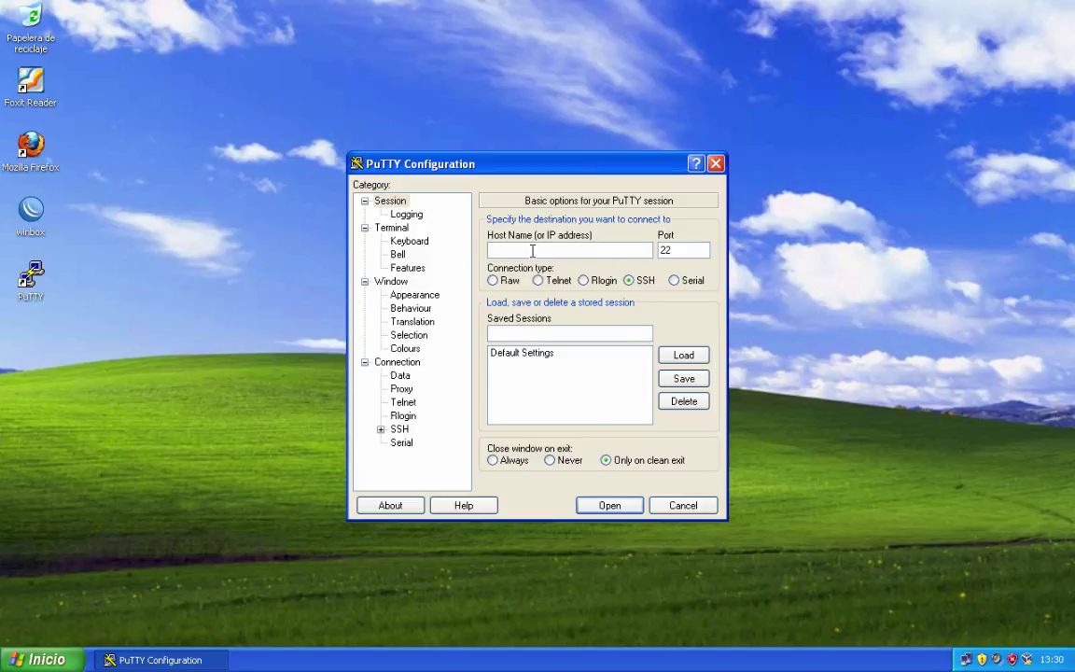
text(192.168.100.1)
click(675, 252)
drag(550, 168, 525, 101)
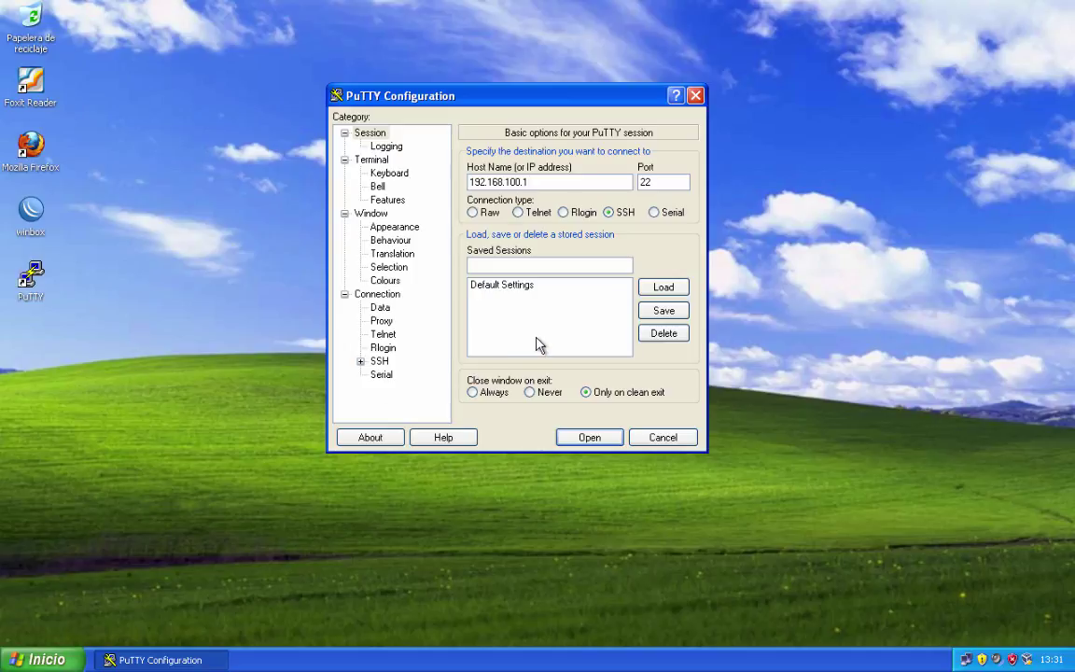
click(495, 264)
text(mikrotik)
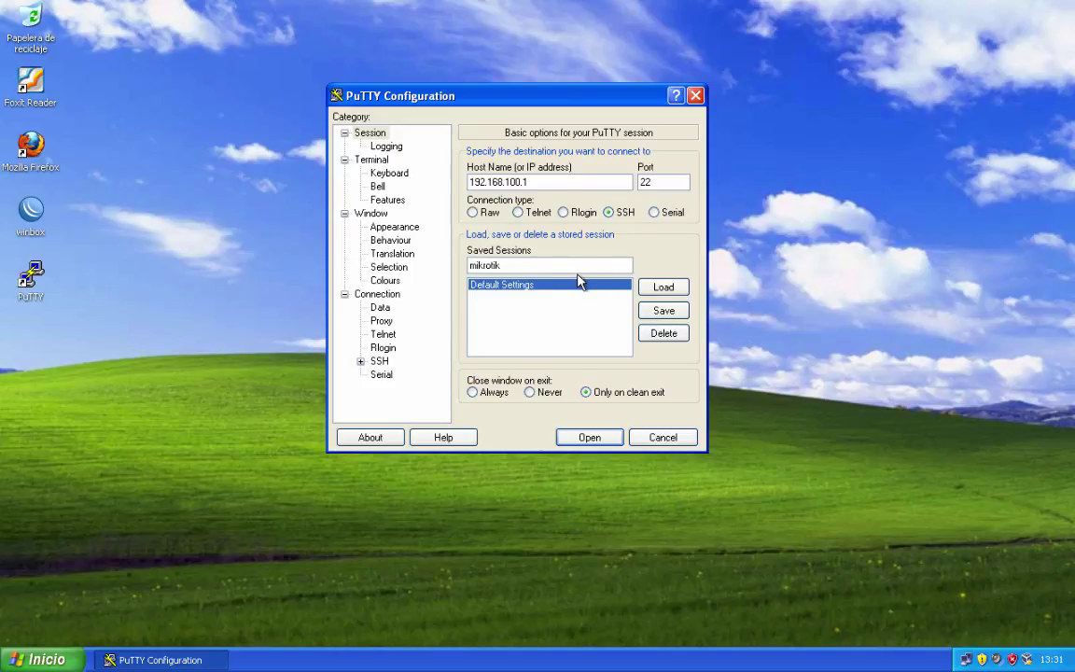
click(663, 311)
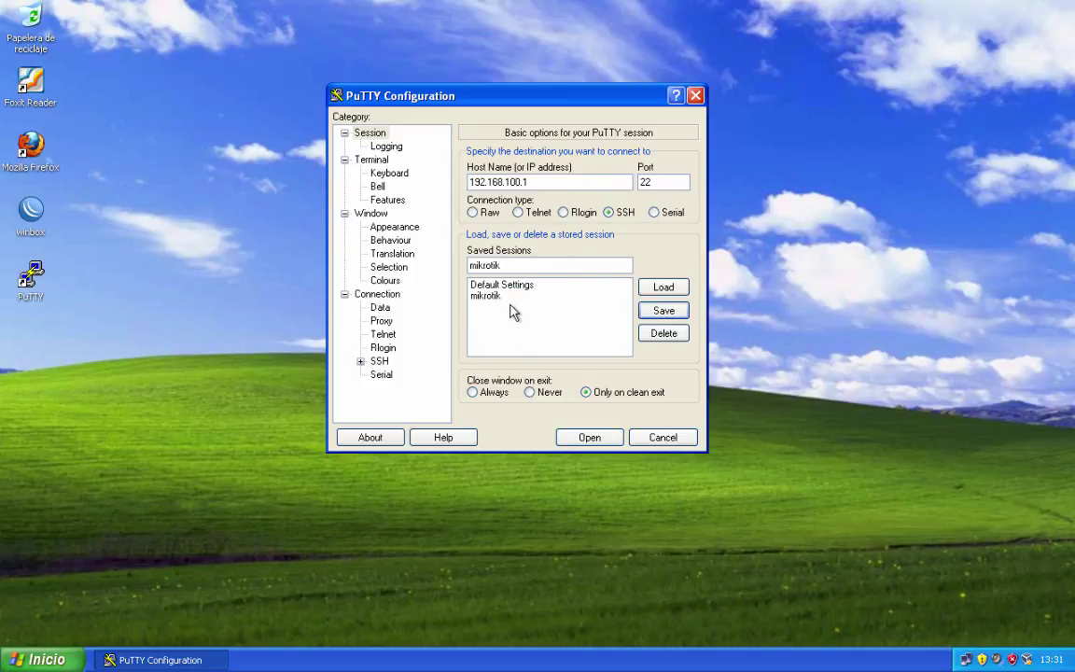
Open the SSH connection to 192.168.100.1 and accept the router's host key into the cache.
click(595, 440)
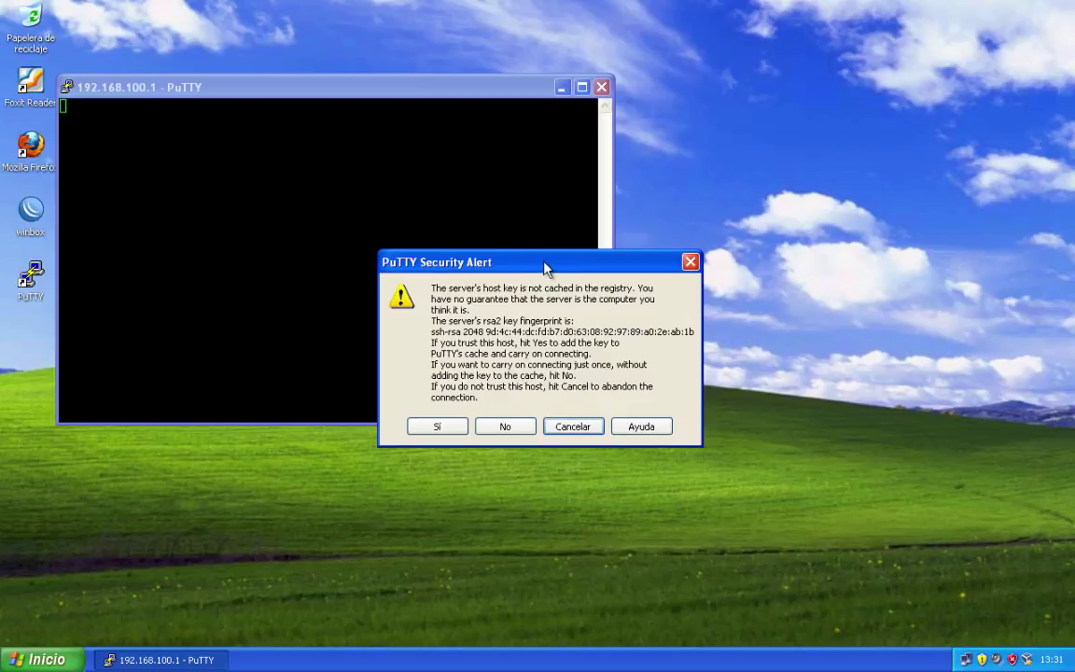
drag(546, 265, 467, 215)
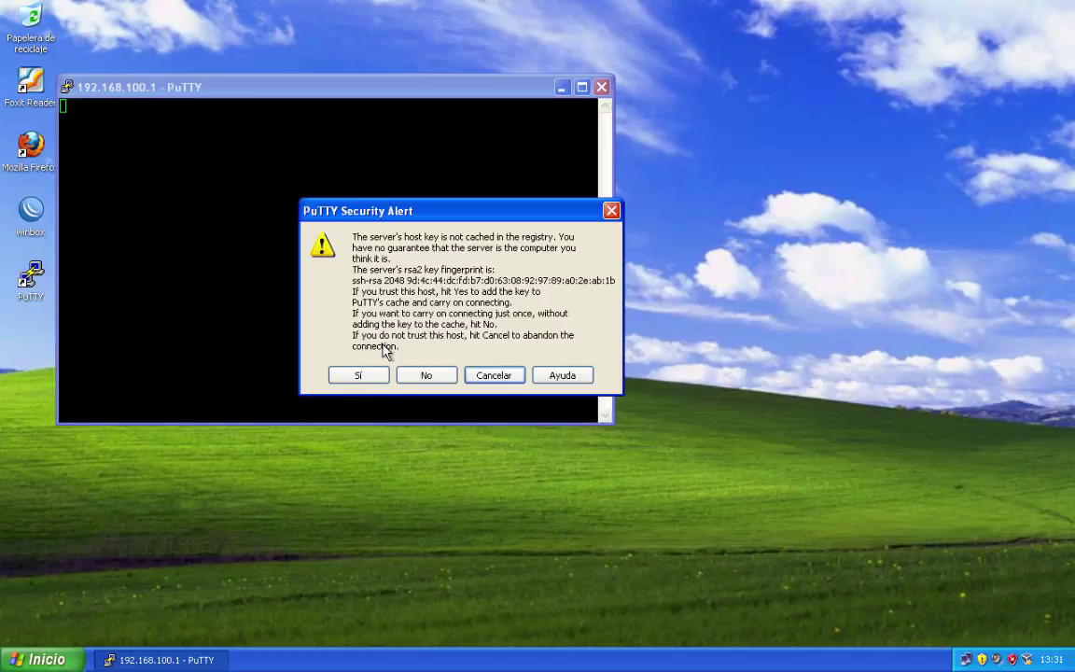
click(359, 374)
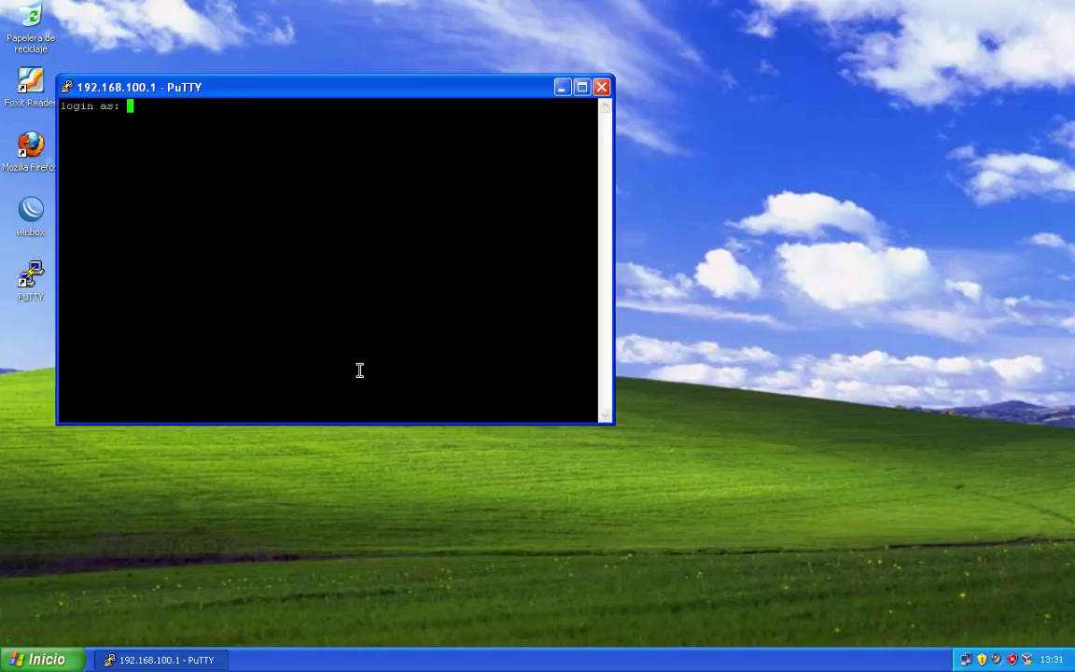
Log in to the router's SSH session as admin, continue to the command prompt, and move the terminal window clear of the desktop icons.
text(admin)
key(Return)
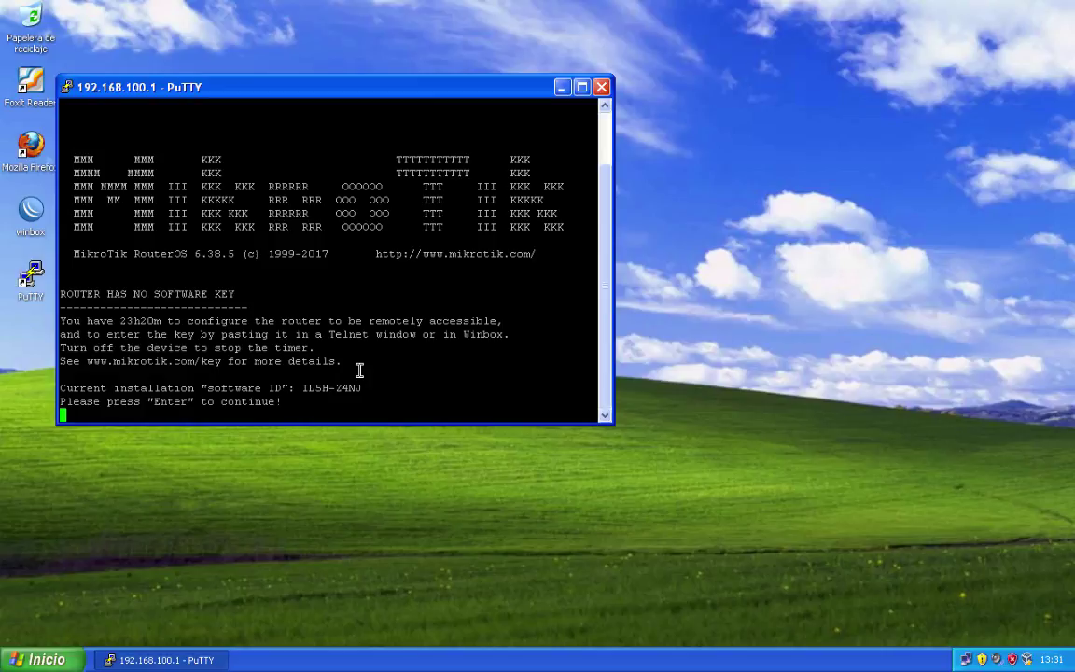
key(Return)
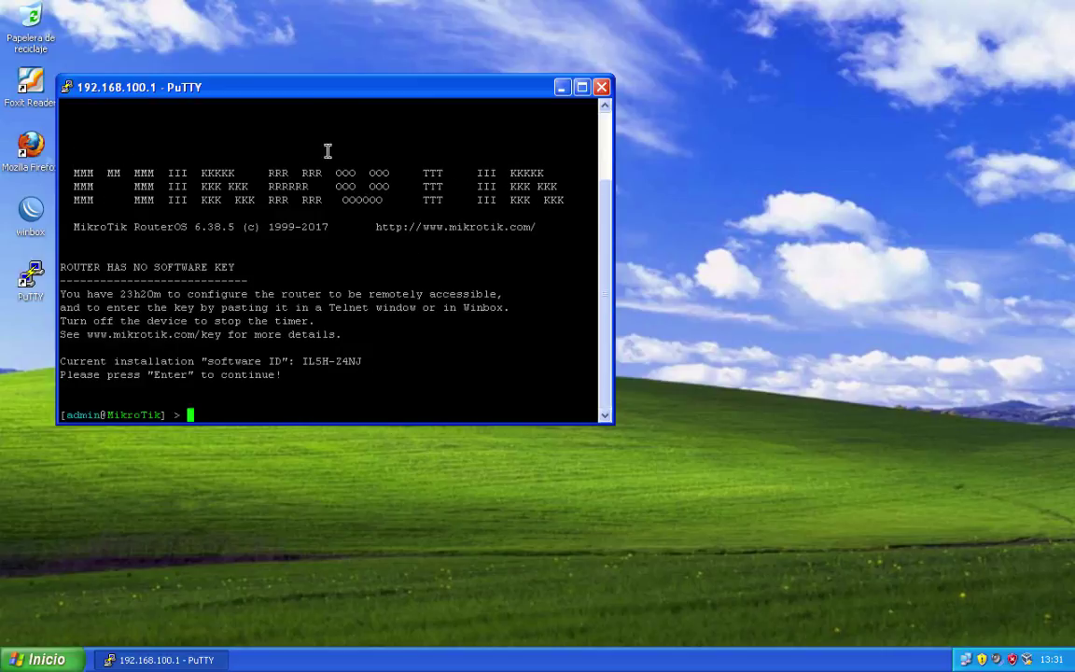
drag(323, 92, 563, 81)
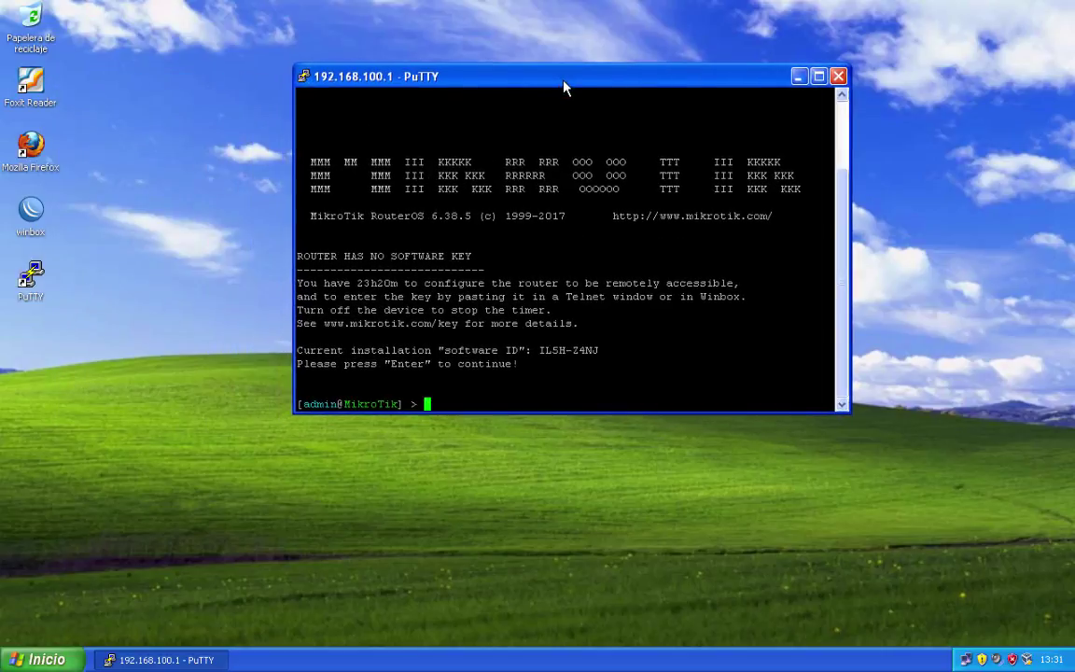
Look at the router_ext console window, then return to the m1 virtual machine.
mouse_move(482, 662)
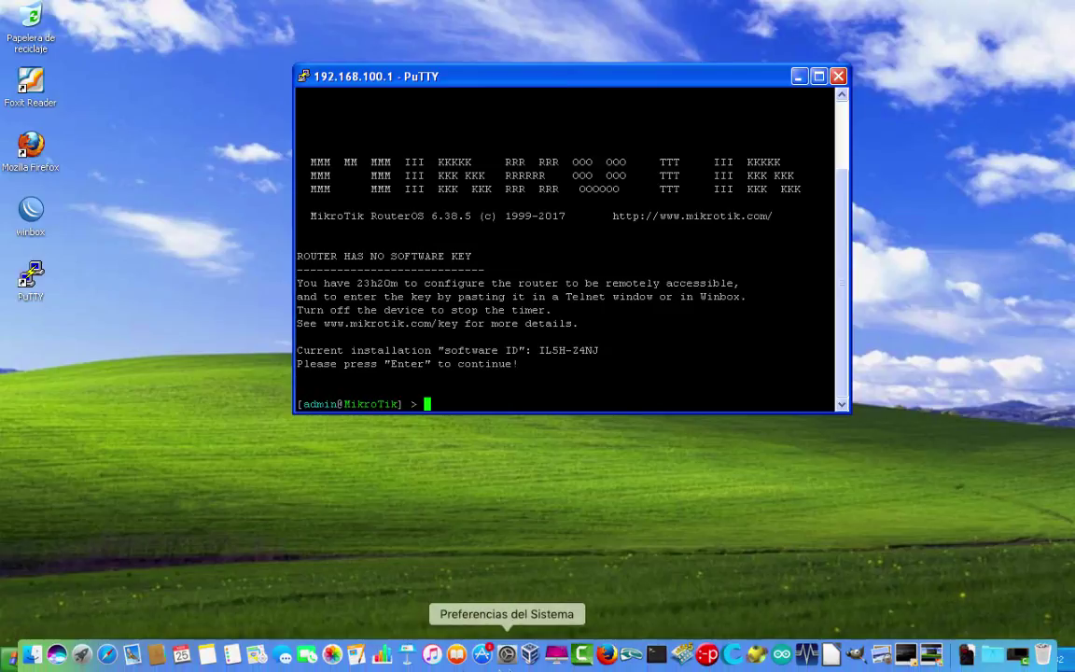
click(907, 658)
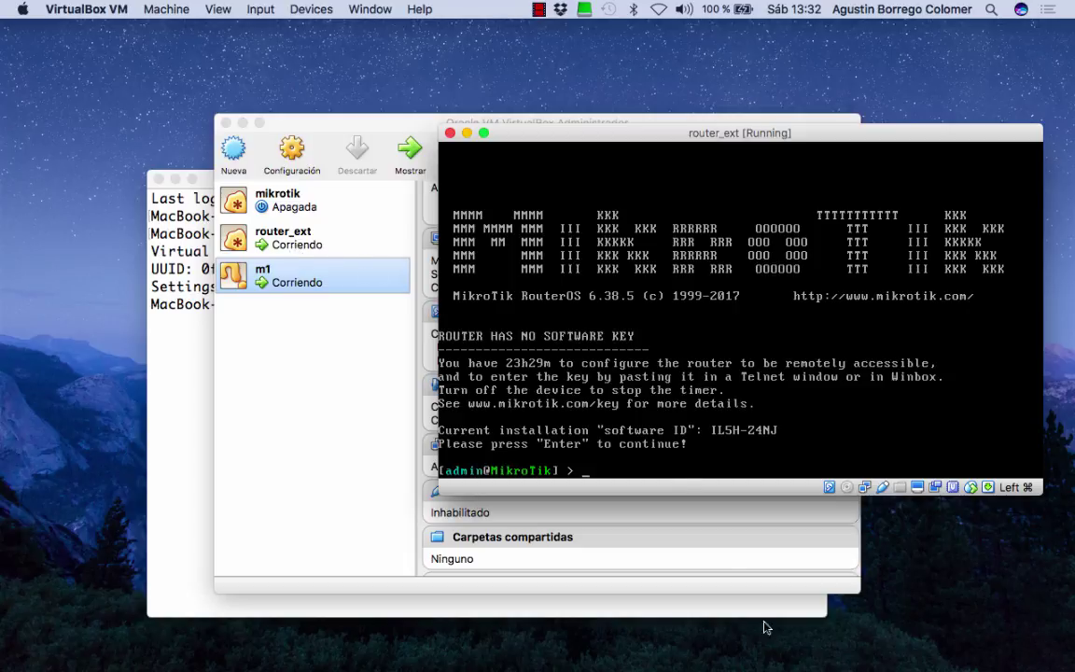
mouse_move(828, 664)
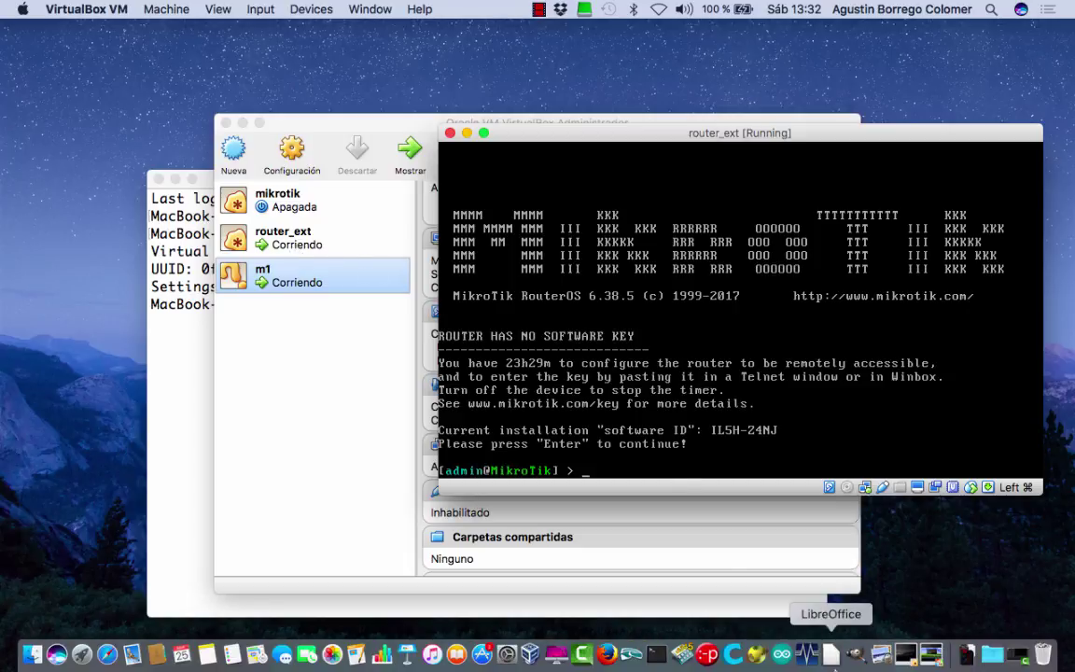
click(926, 656)
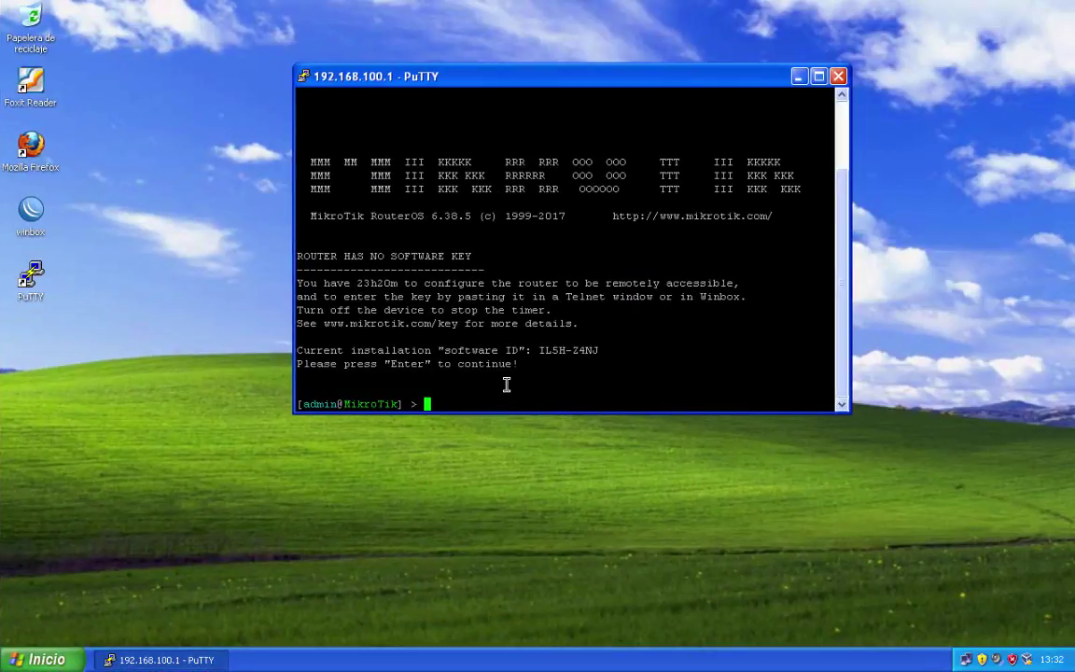
List the subcommands available under the router's system command, then clear the command line.
text(system)
key(BackSpace)
key(Tab)
key(Tab)
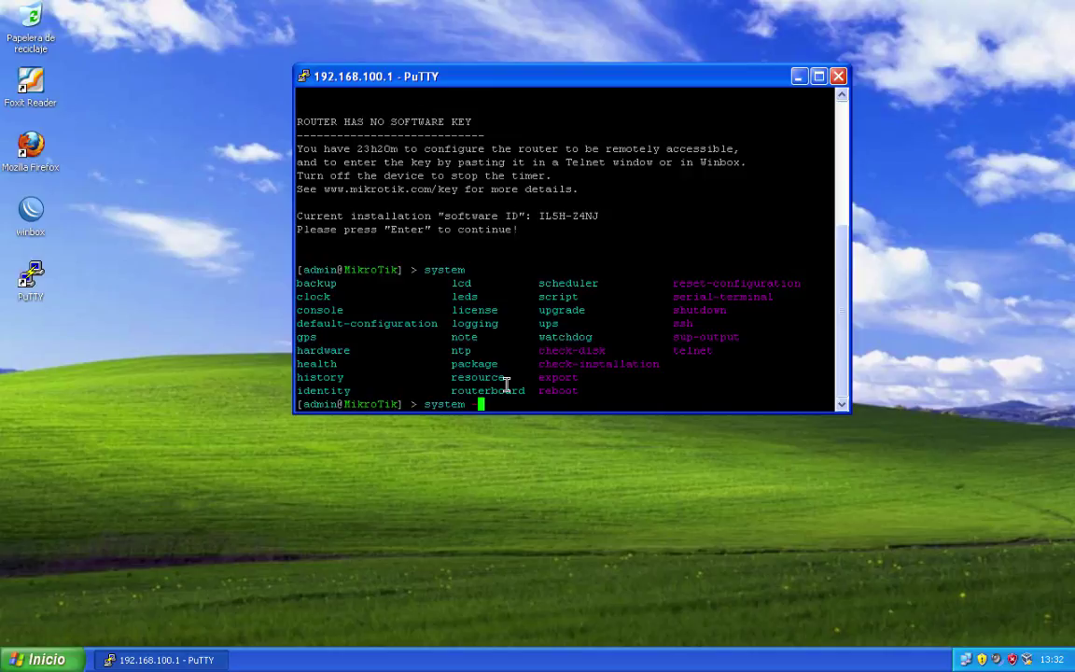
key(BackSpace)
key(BackSpace)
key(BackSpace)
key(BackSpace)
key(BackSpace)
key(BackSpace)
key(BackSpace)
text(system)
key(BackSpace)
key(BackSpace)
key(BackSpace)
key(BackSpace)
key(BackSpace)
key(BackSpace)
Close the SSH session, check the virtual machines' status in the VirtualBox manager, and return to m1.
click(838, 76)
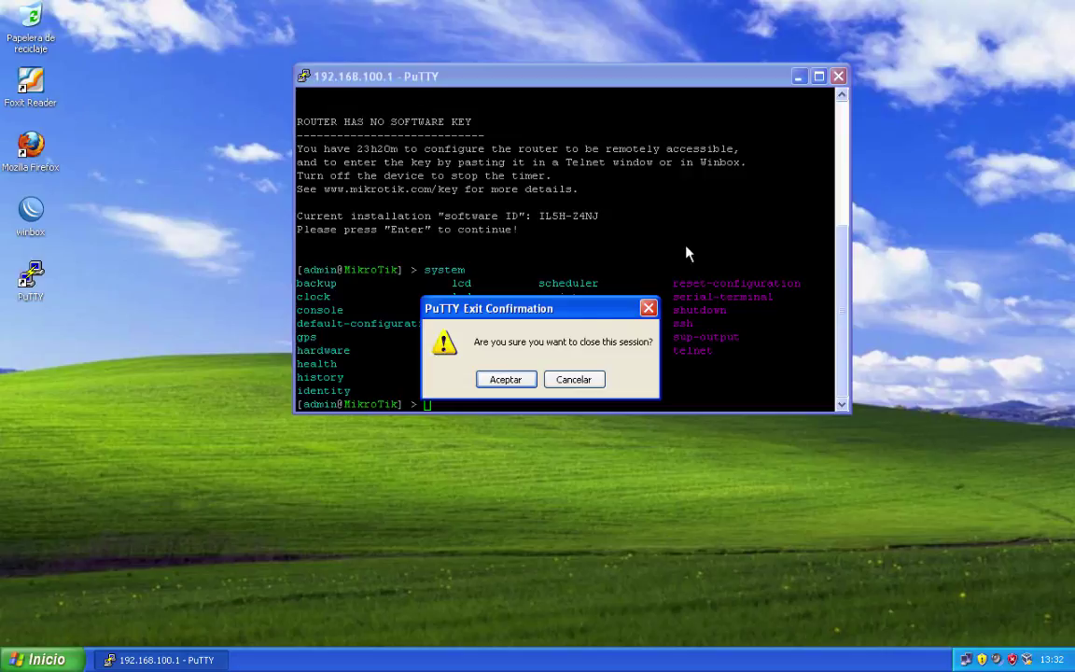
click(504, 378)
mouse_move(732, 666)
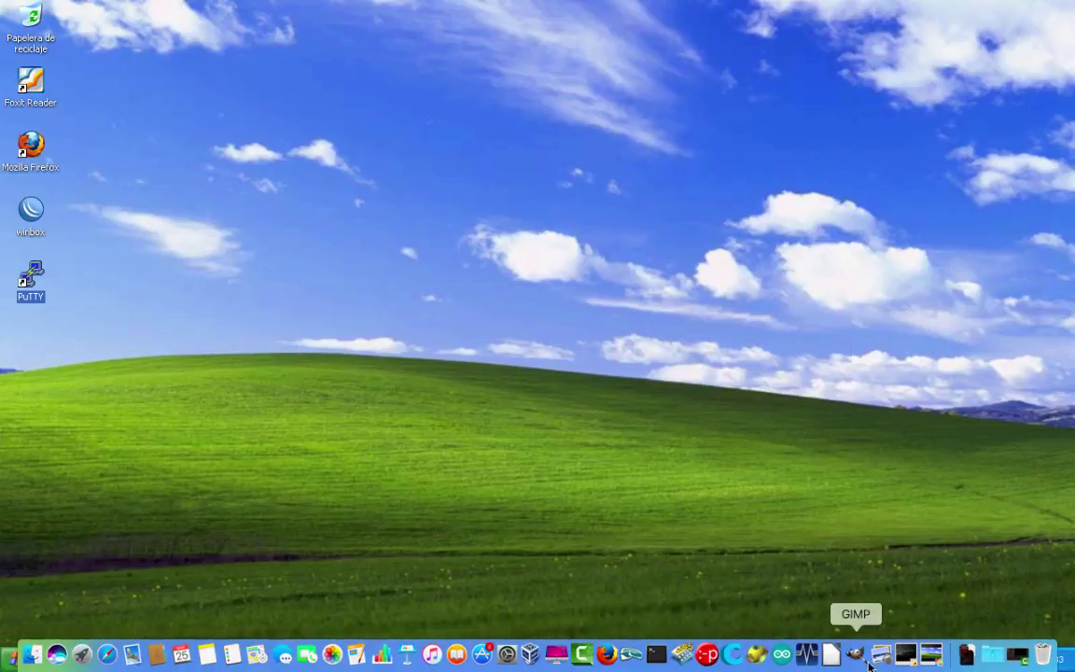
click(529, 653)
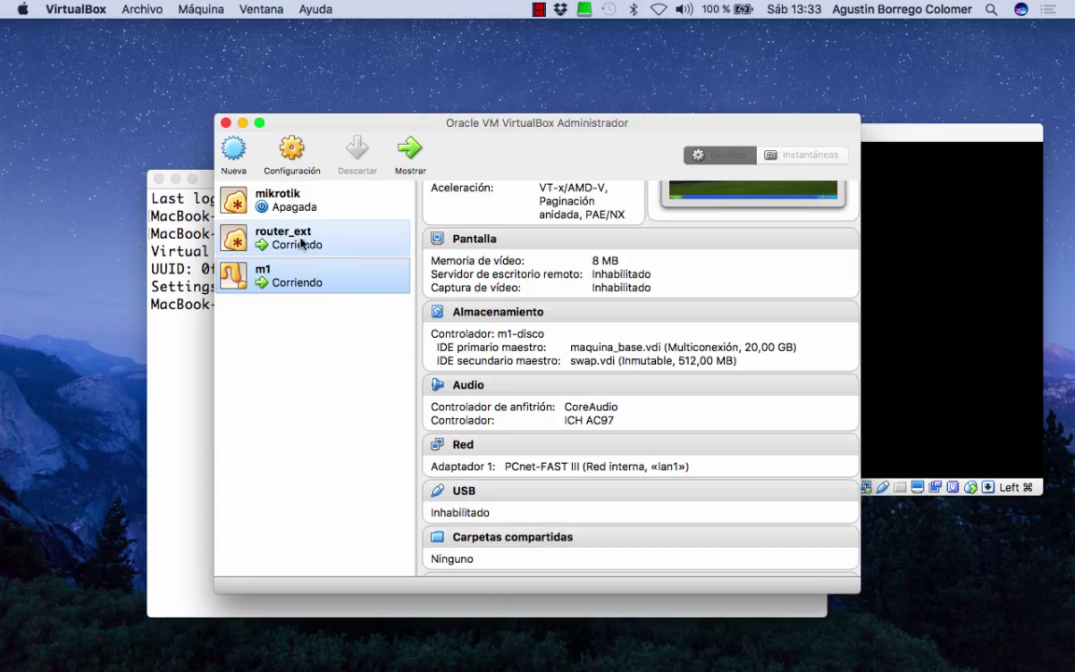
mouse_move(790, 668)
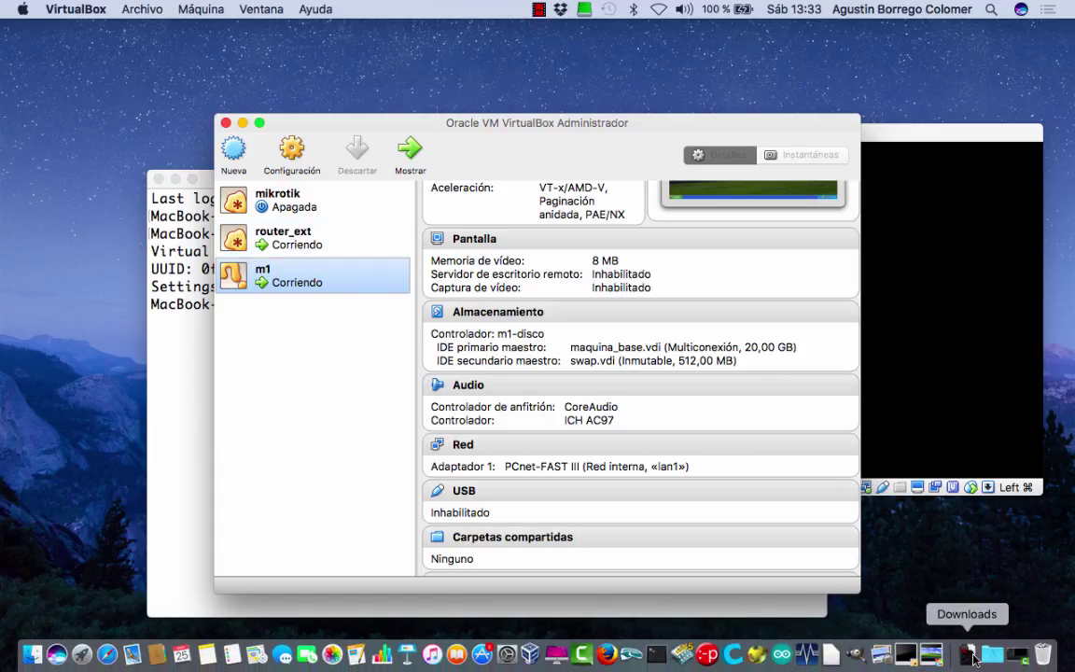
click(938, 657)
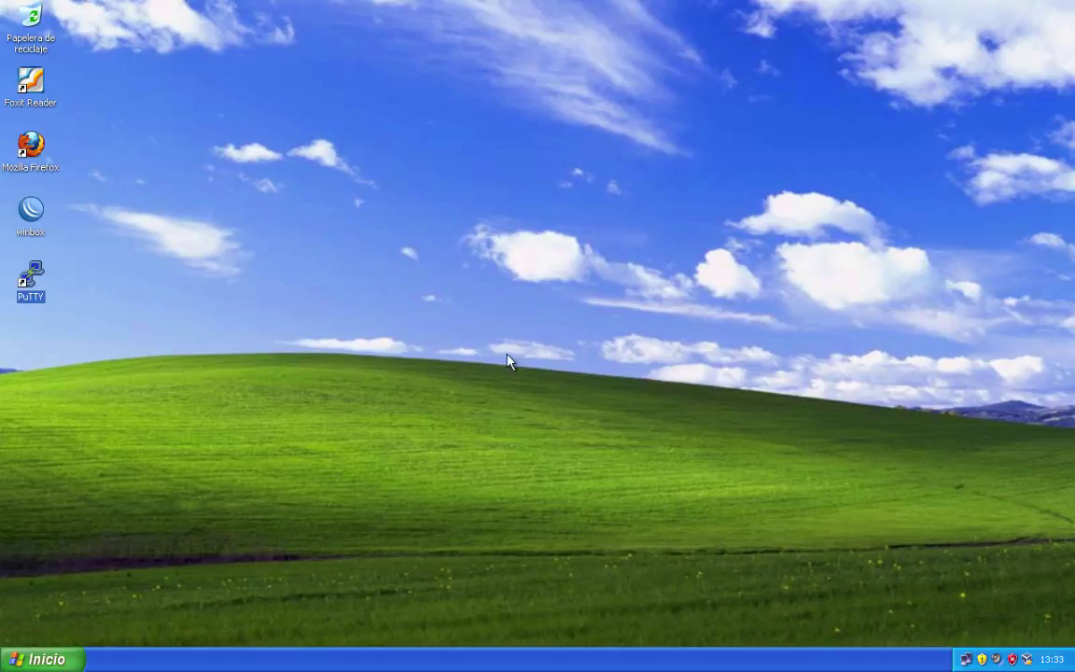
Reconnect over SSH with the saved PuTTY session mikrotik and log in to the router as admin.
double_click(32, 270)
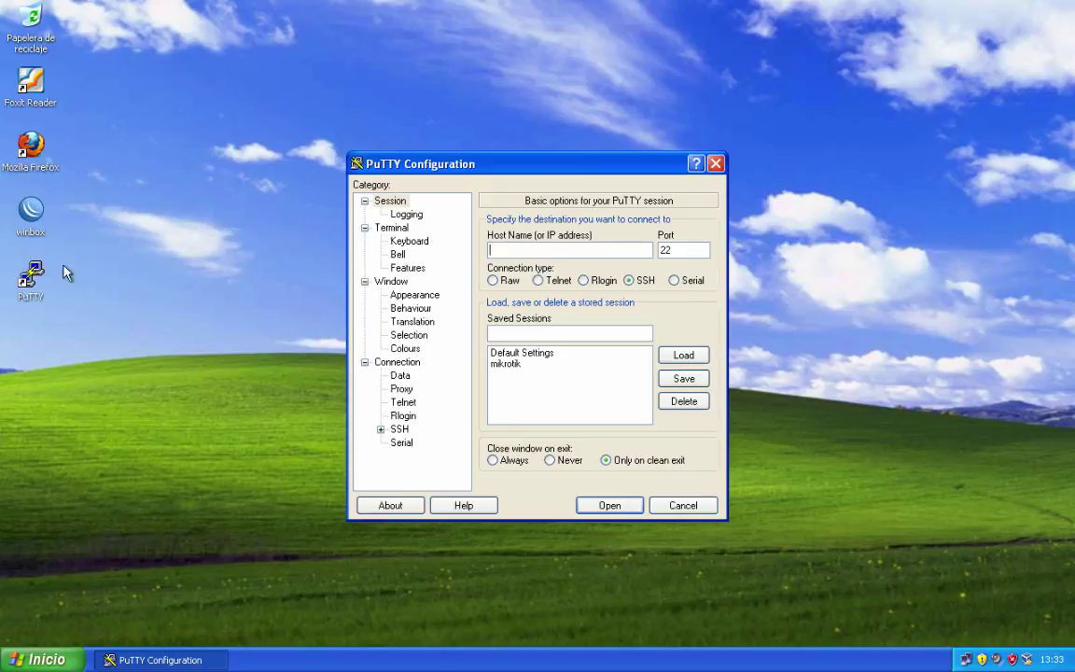
click(513, 364)
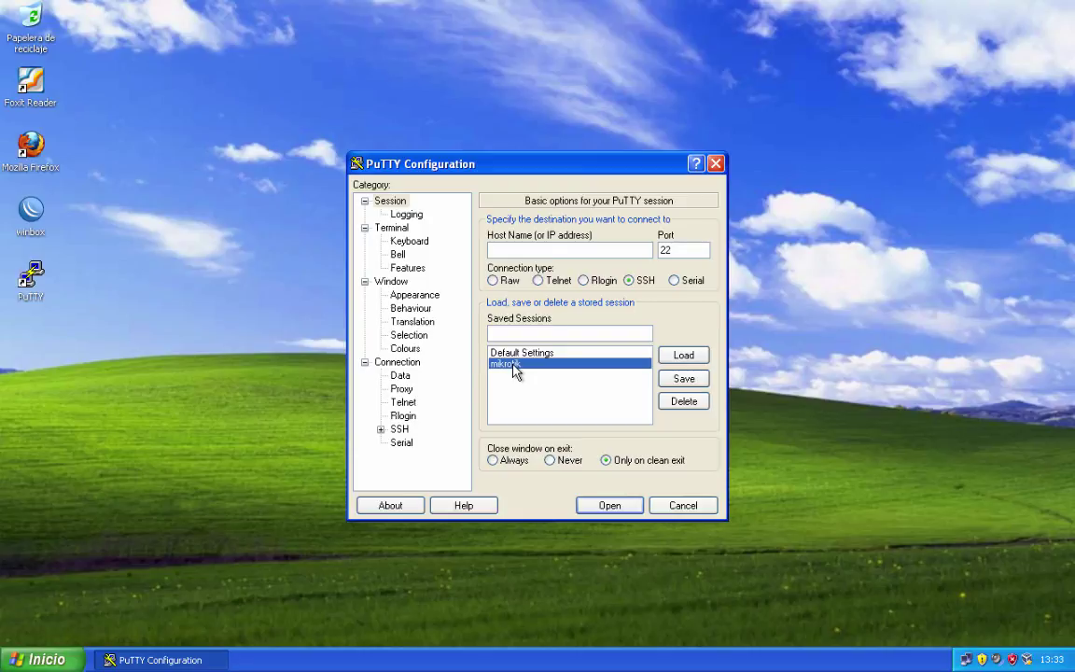
double_click(513, 364)
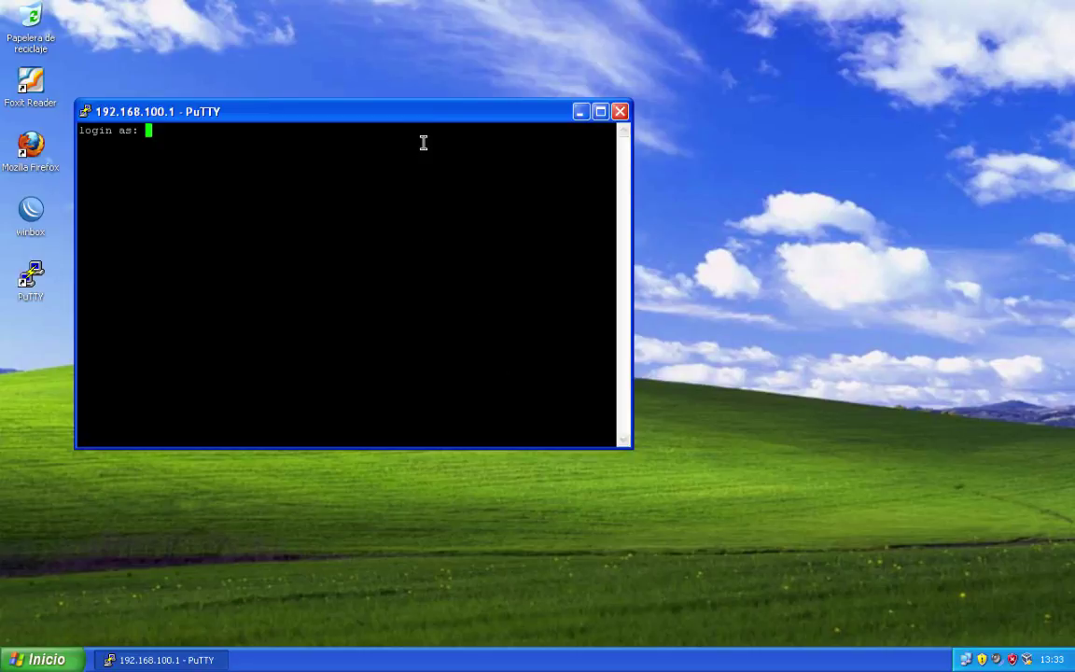
text(admin)
key(Return)
key(Return)
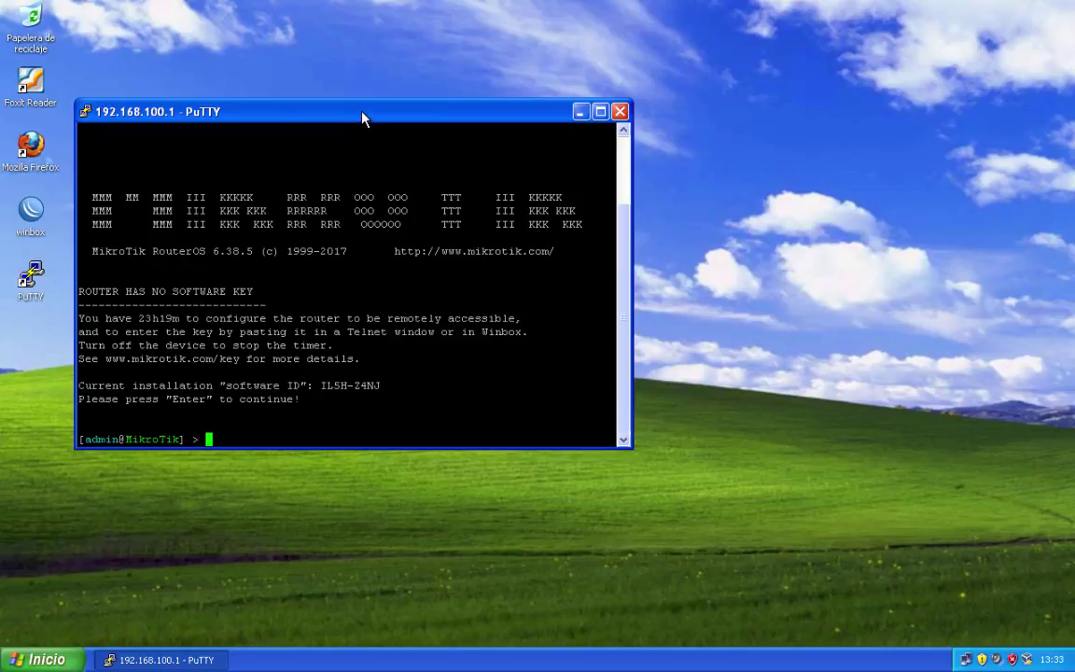
drag(362, 112, 575, 79)
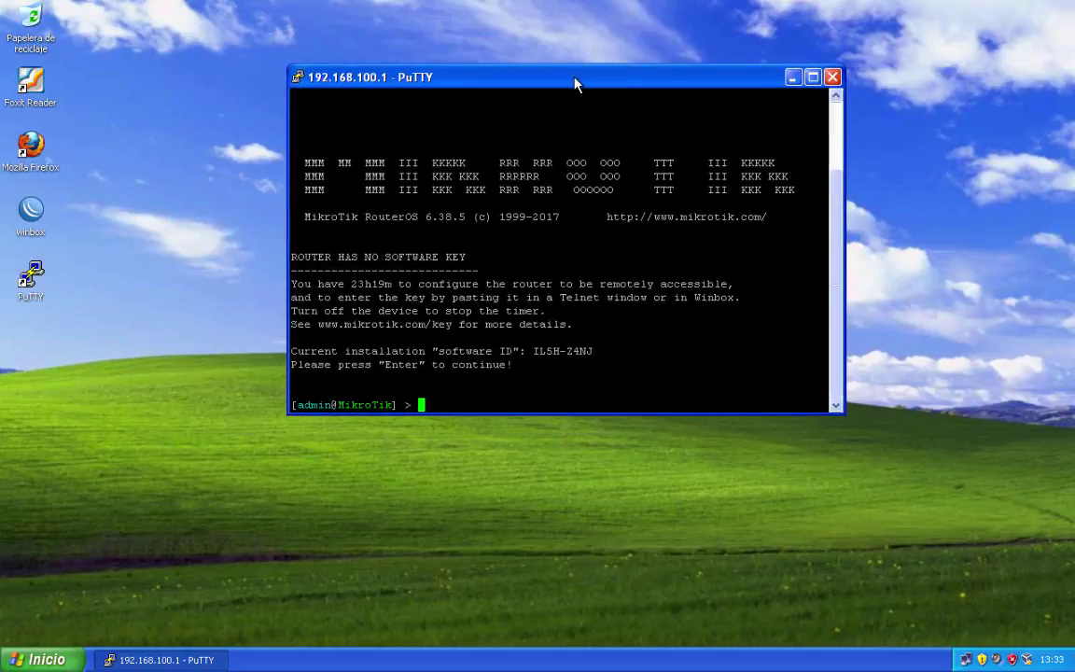
Shut down the router with the system shutdown command, confirm with y, and close the disconnected PuTTY window.
text(system shut)
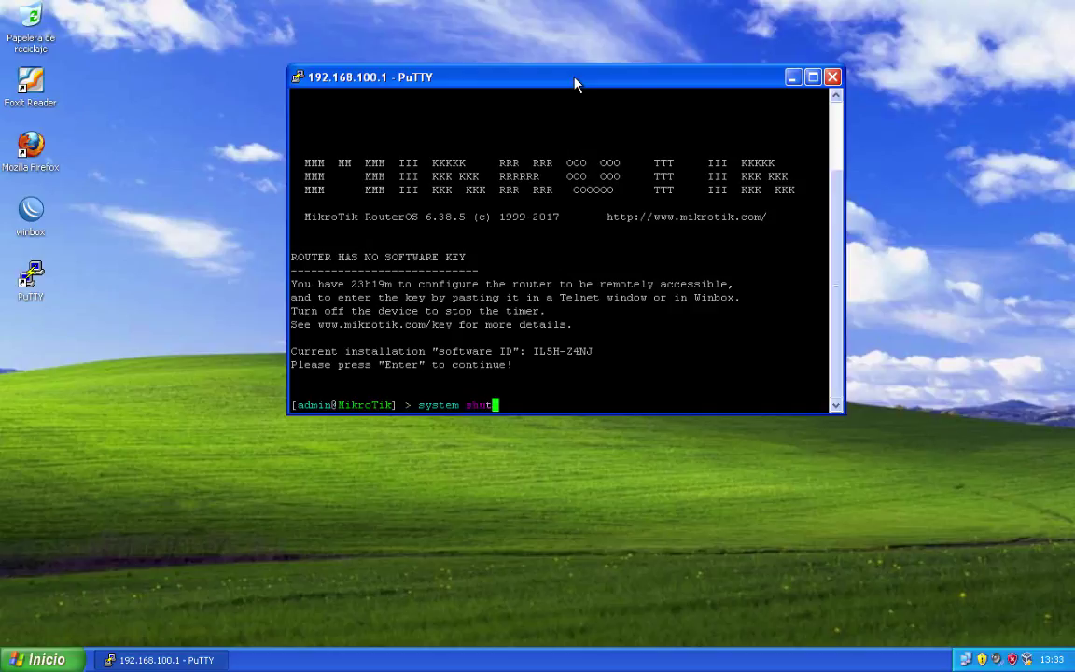
key(Tab)
key(Return)
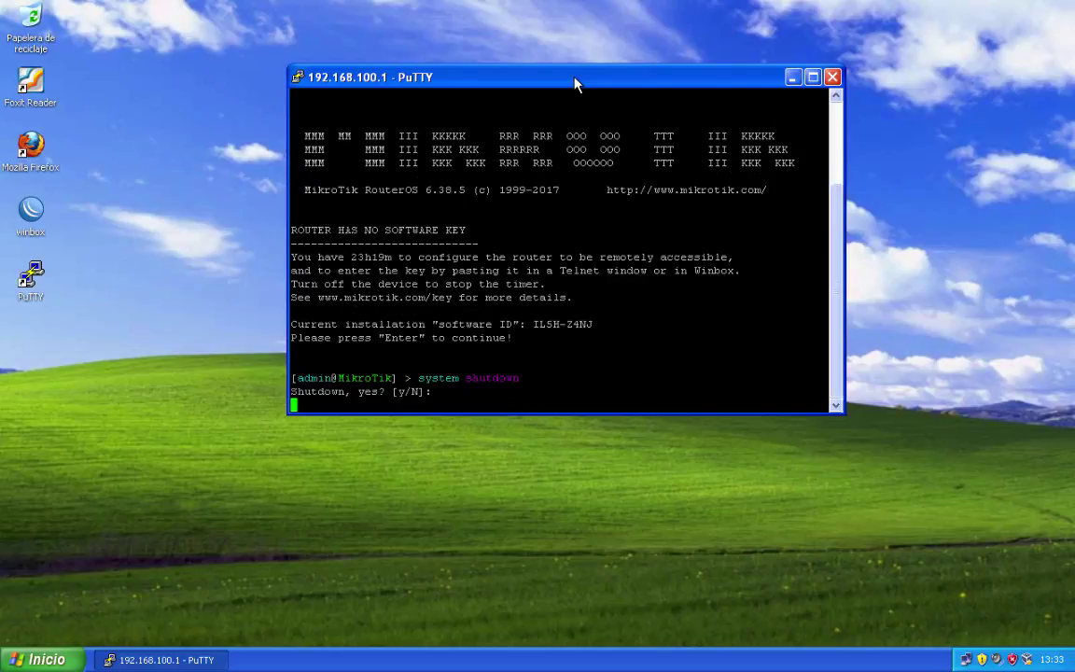
text(y)
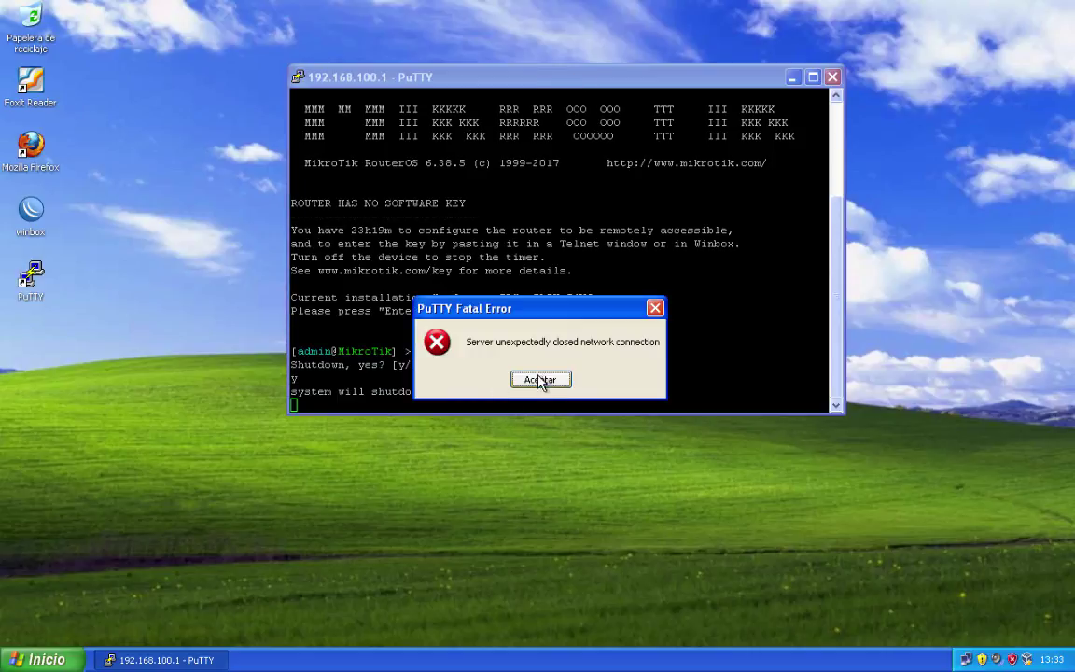
drag(547, 318, 540, 249)
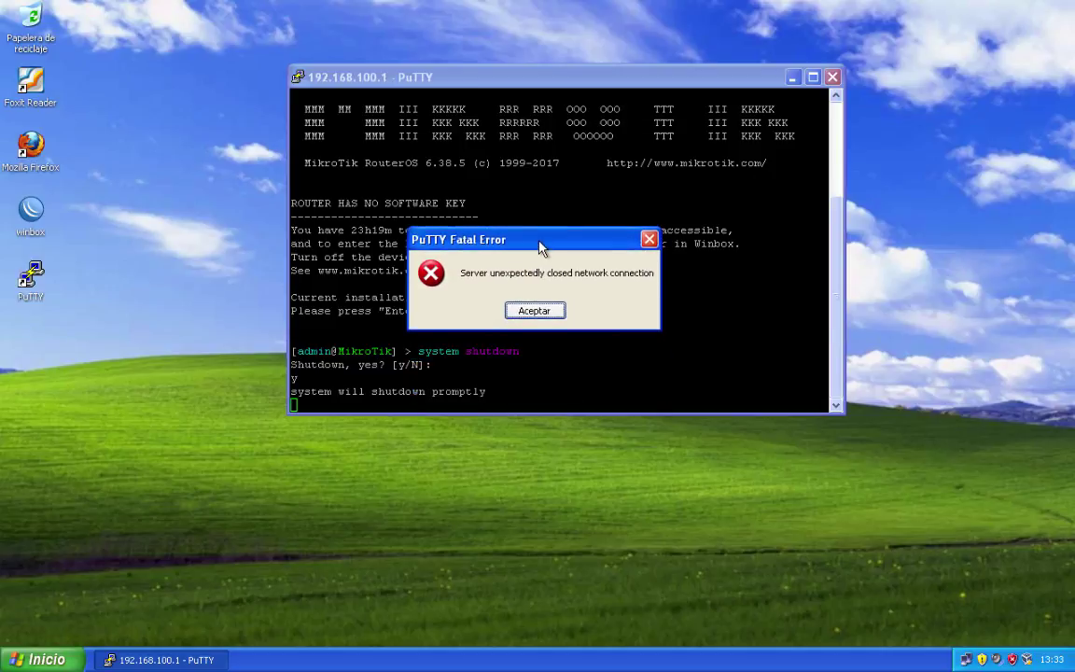
click(534, 311)
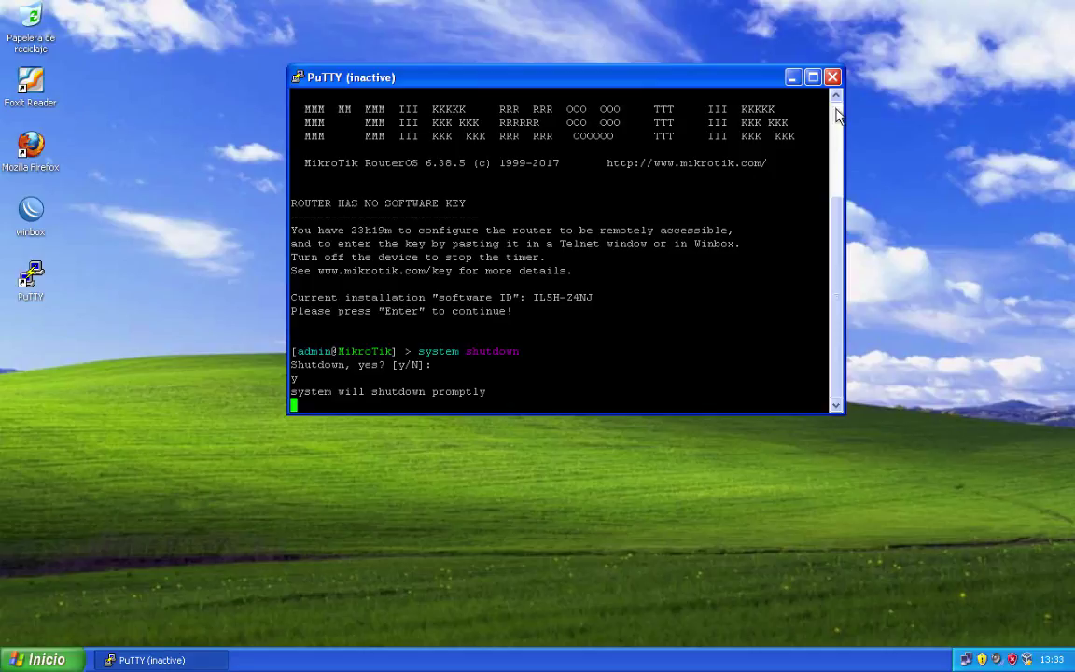
click(832, 77)
Switch to the VirtualBox manager and start the router_ext virtual machine.
mouse_move(670, 664)
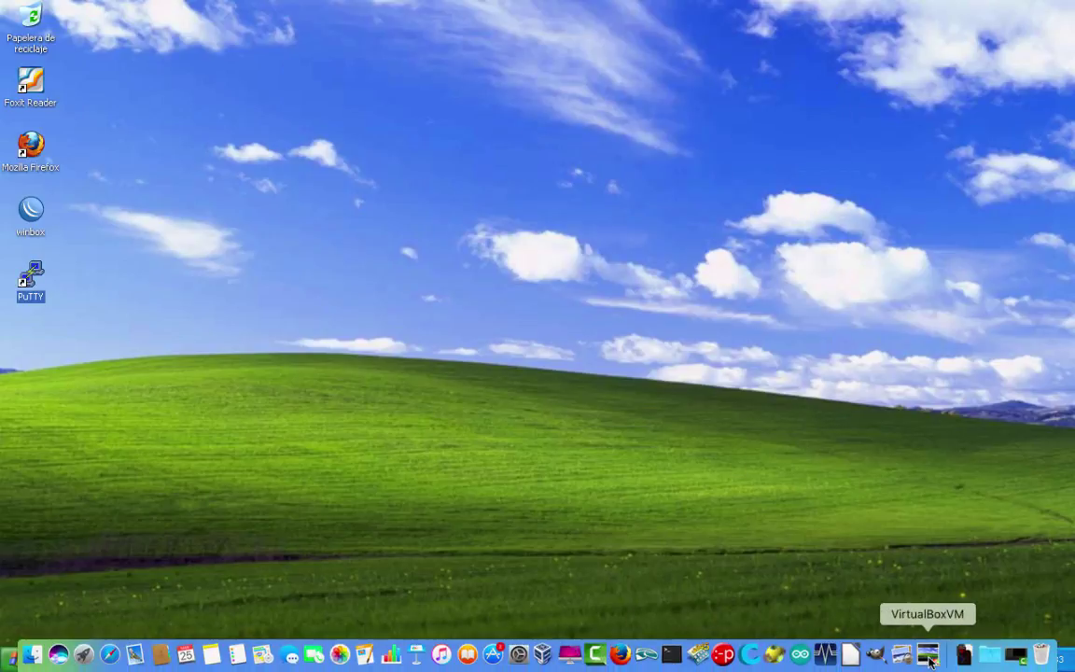
click(542, 653)
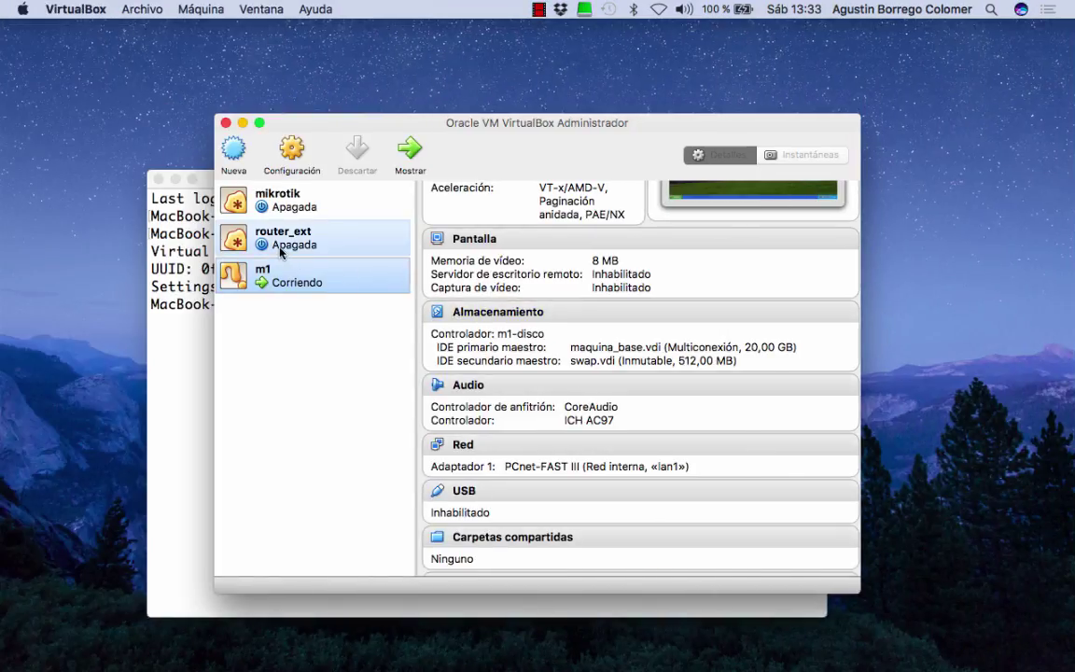
click(280, 247)
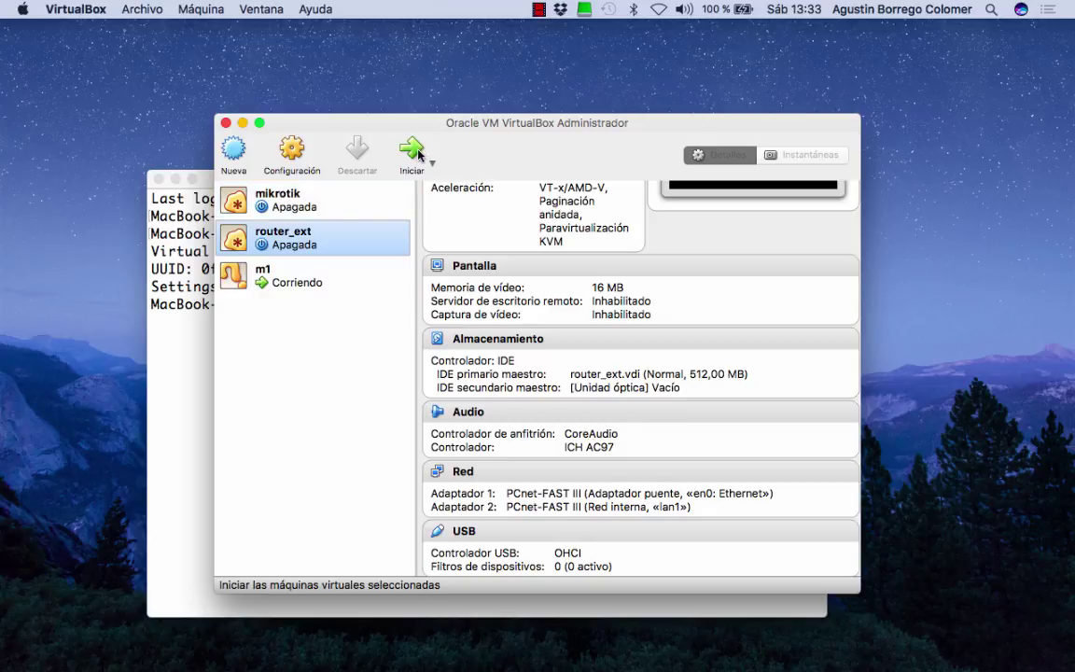
click(411, 152)
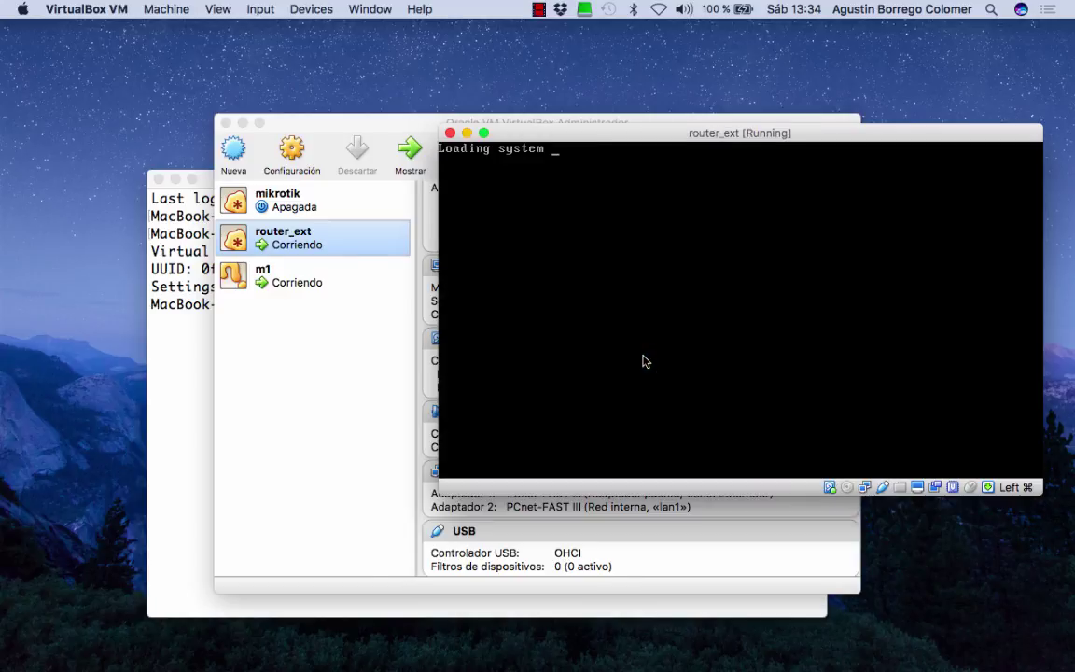
Log in to the router_ext console as admin with a blank password and continue to the command prompt.
mouse_move(731, 656)
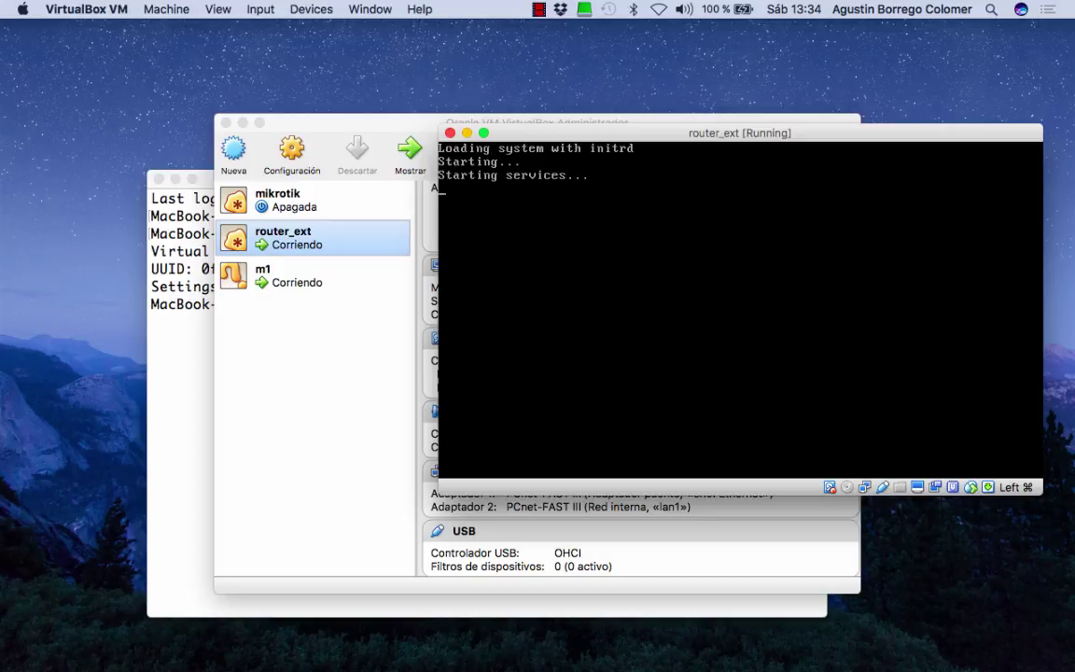
text(adm)
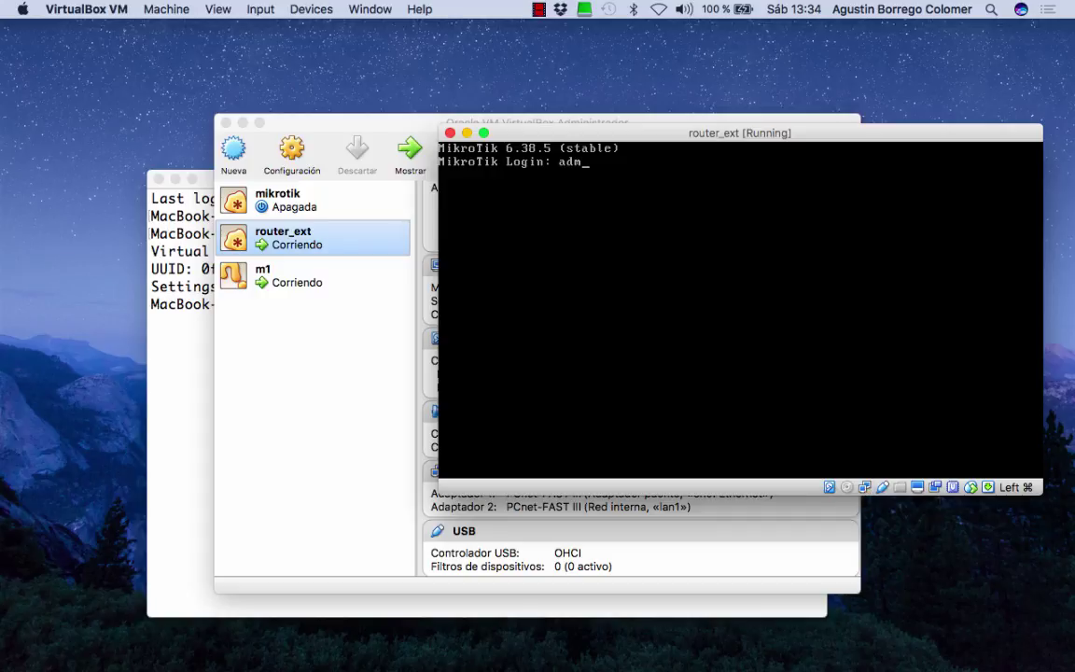
text(in)
key(Return)
key(Return)
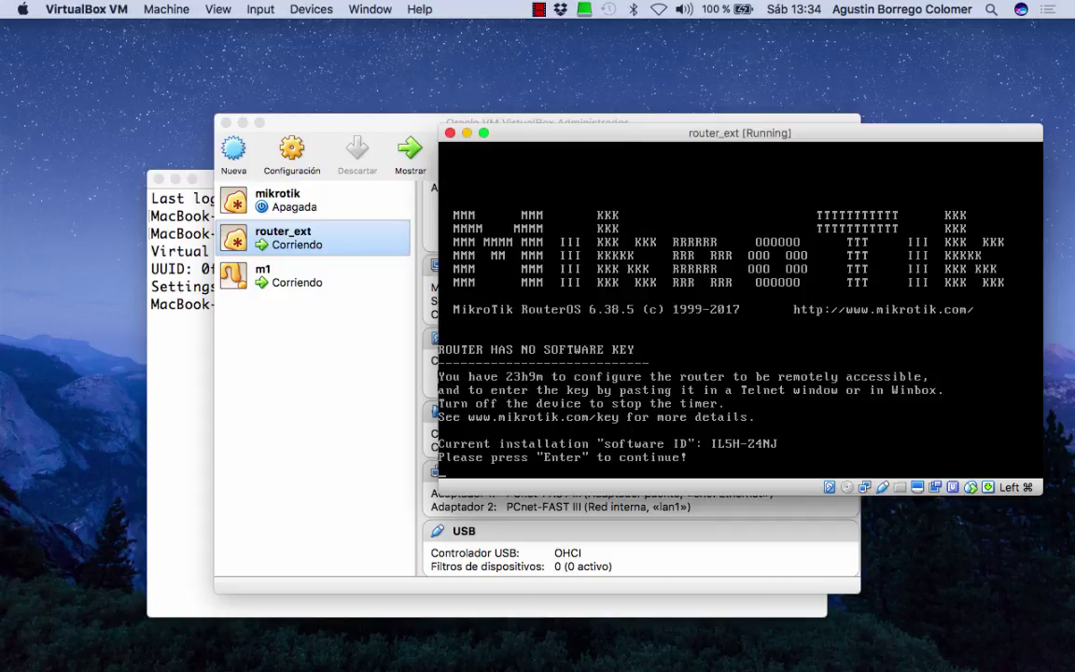
key(Return)
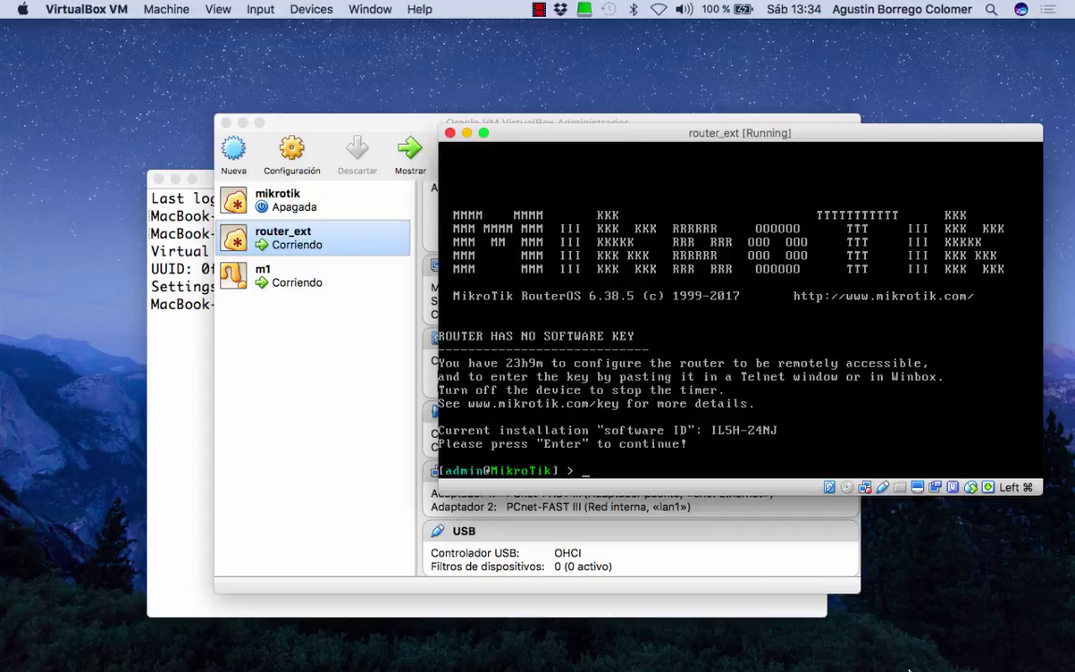
Switch to the m1 virtual machine, open a command prompt and start a telnet connection to 192.168.100.1.
click(905, 655)
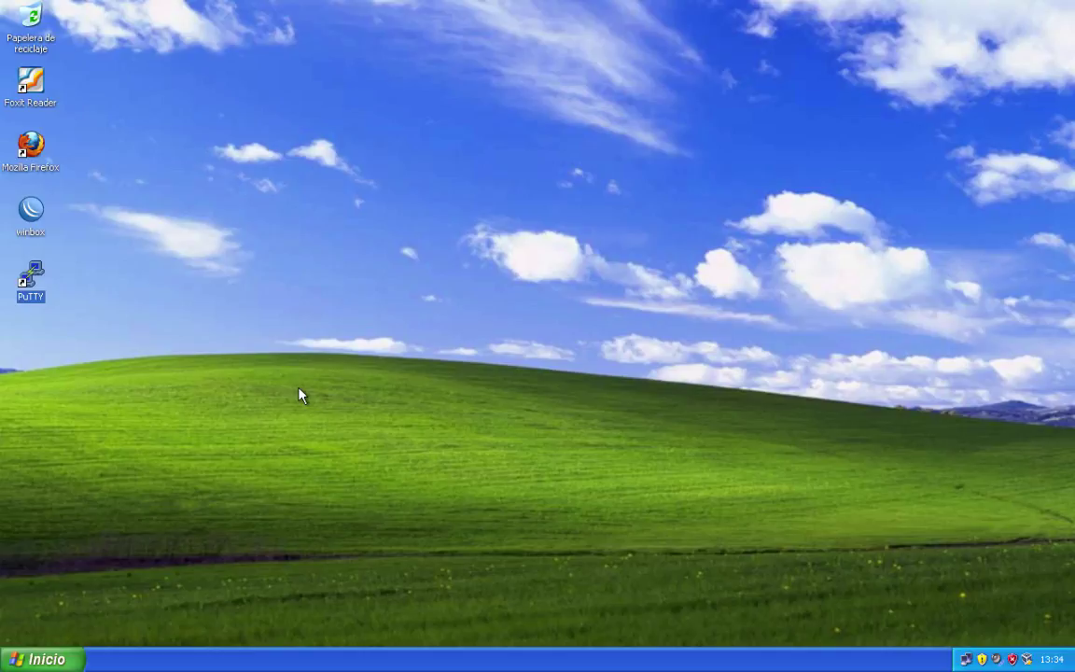
click(42, 659)
click(74, 499)
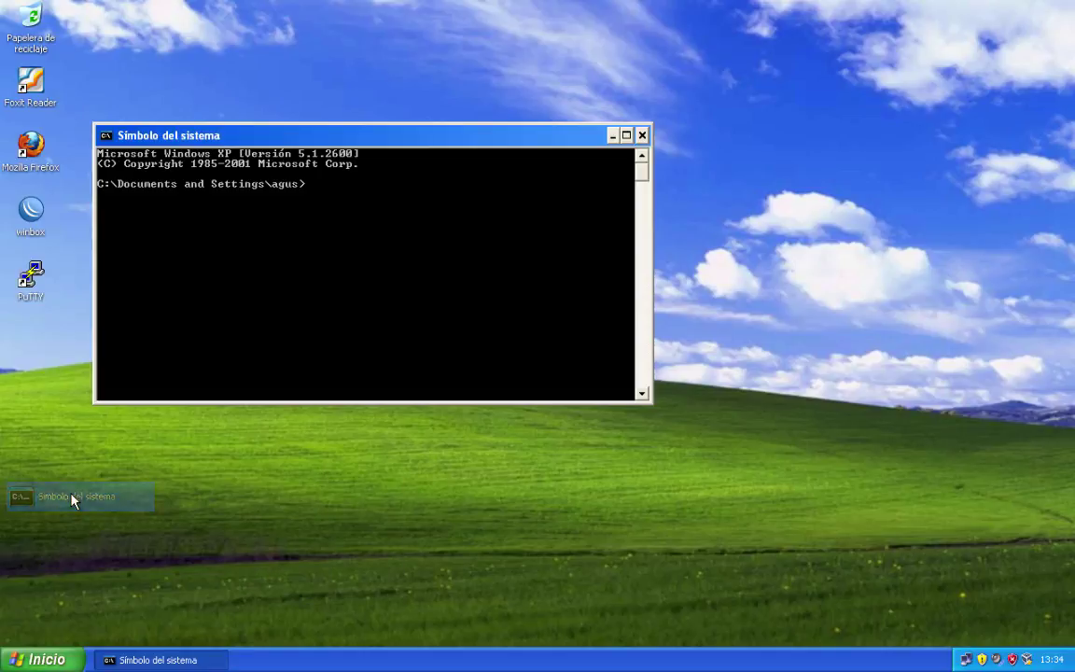
text(tel)
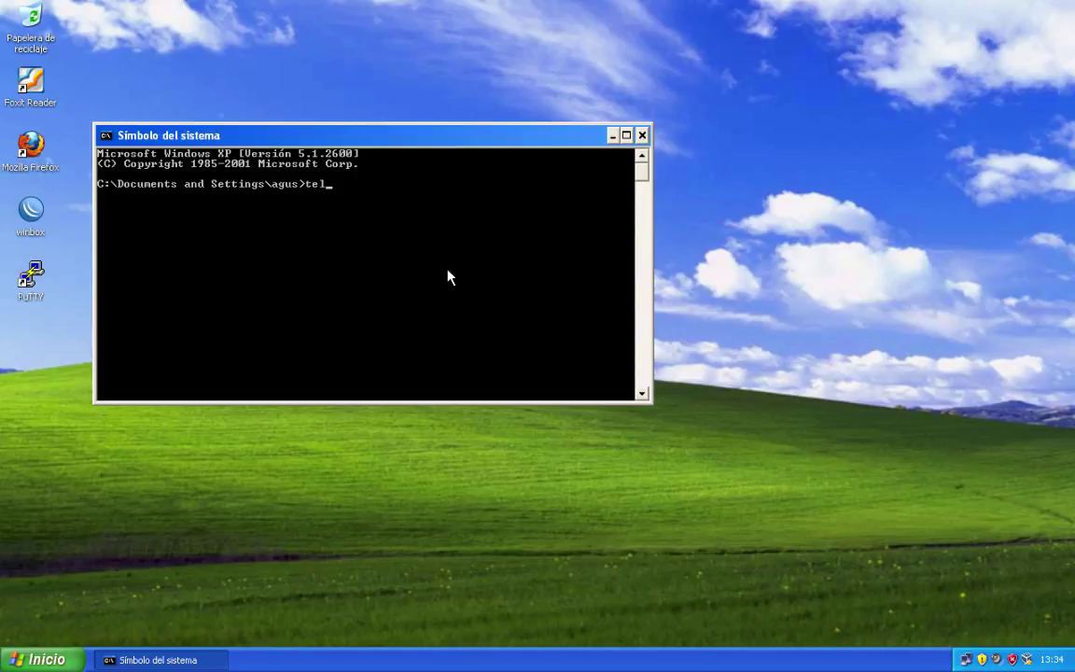
text(net 192.168.100.1)
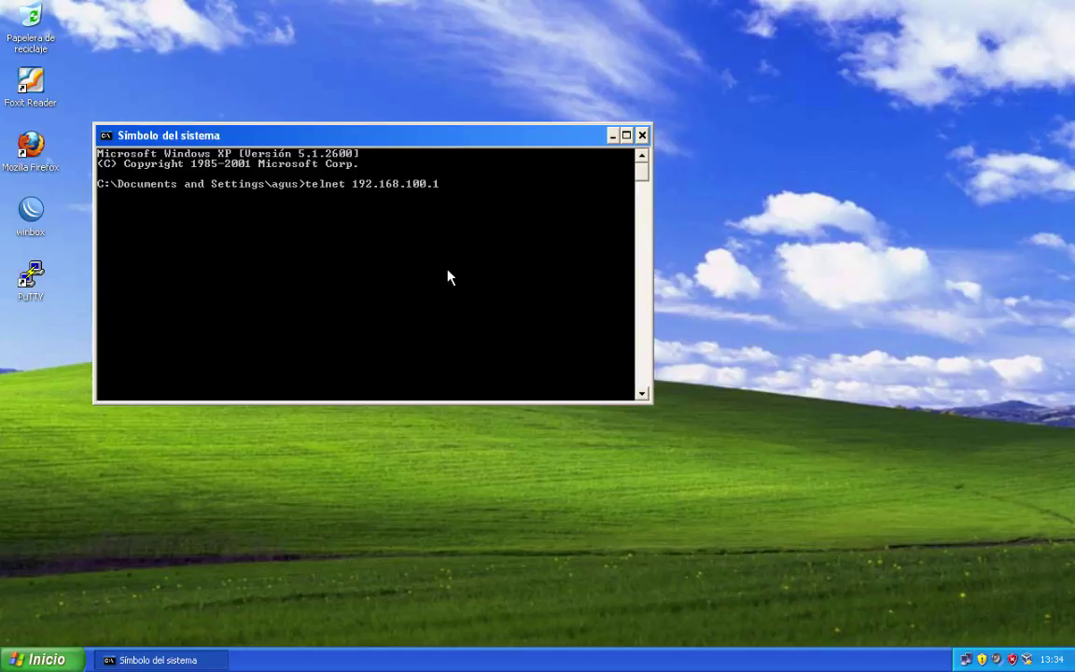
key(Return)
Log in to the router over telnet as admin with a blank password and continue to the command prompt.
text(admin)
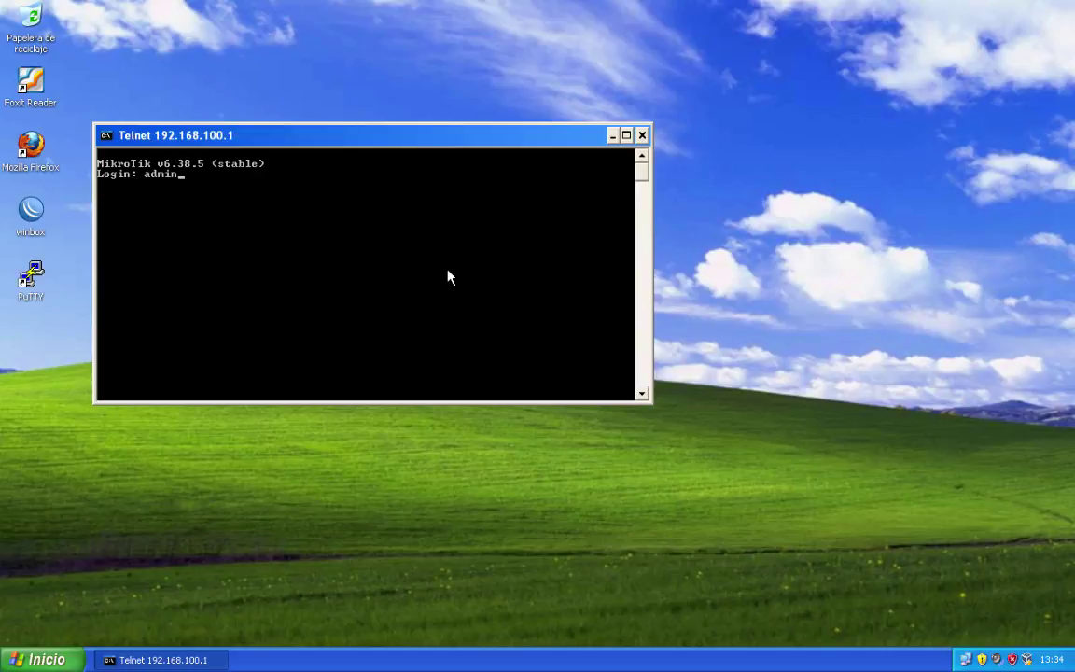
key(Return)
key(Return)
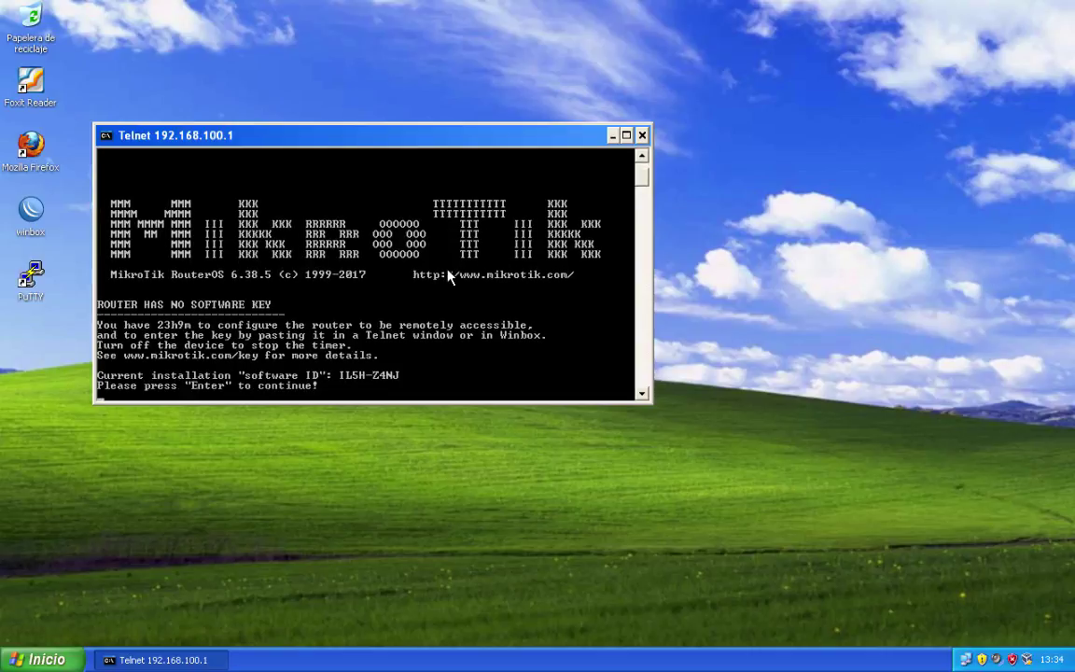
key(Return)
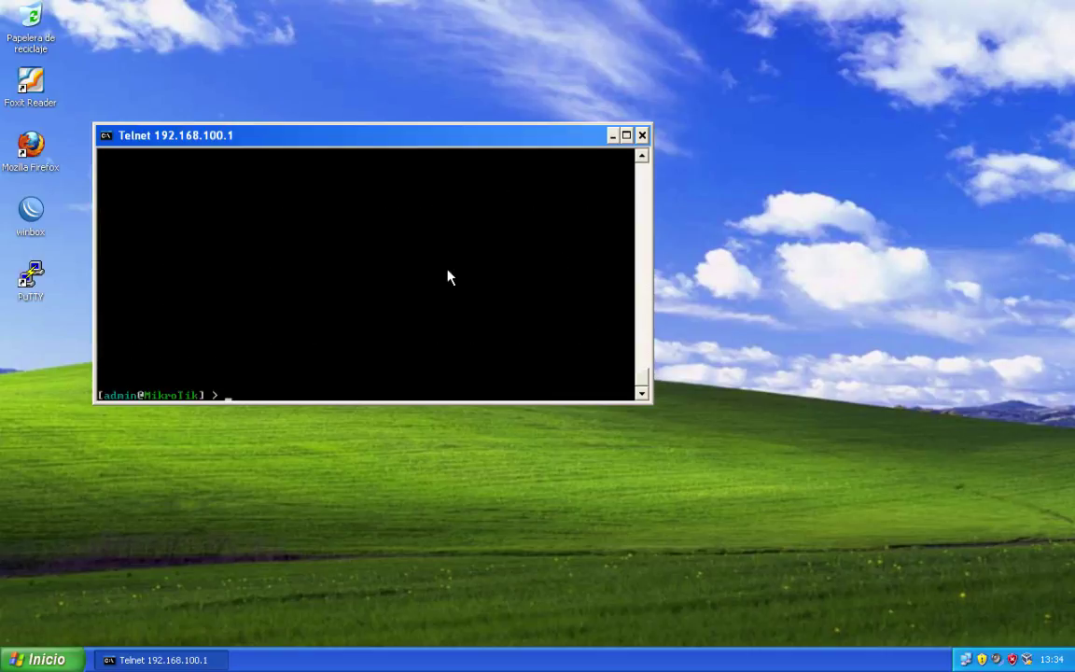
Close the Telnet window and switch from m1 back to the Mac desktop with the router_ext console.
drag(383, 137, 527, 88)
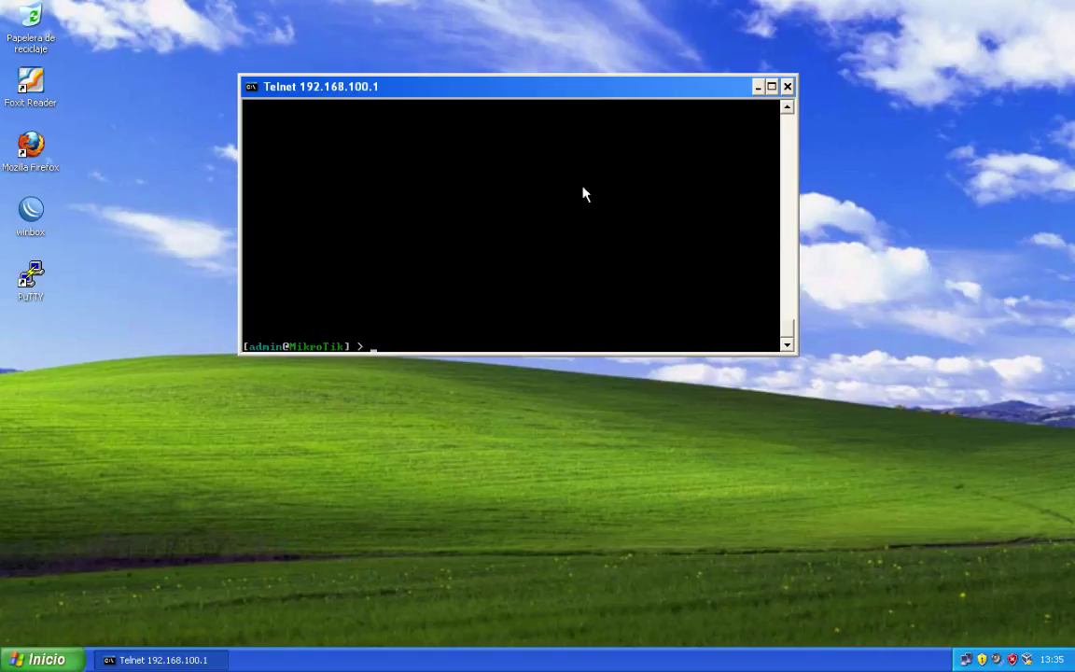
click(786, 87)
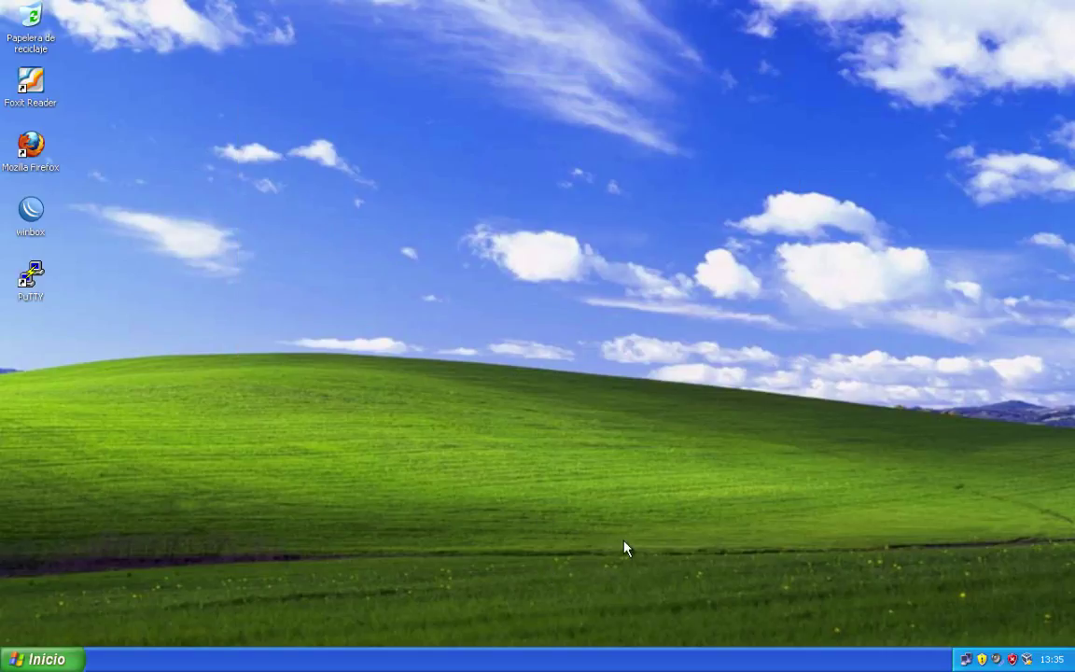
key(ctrl+Up)
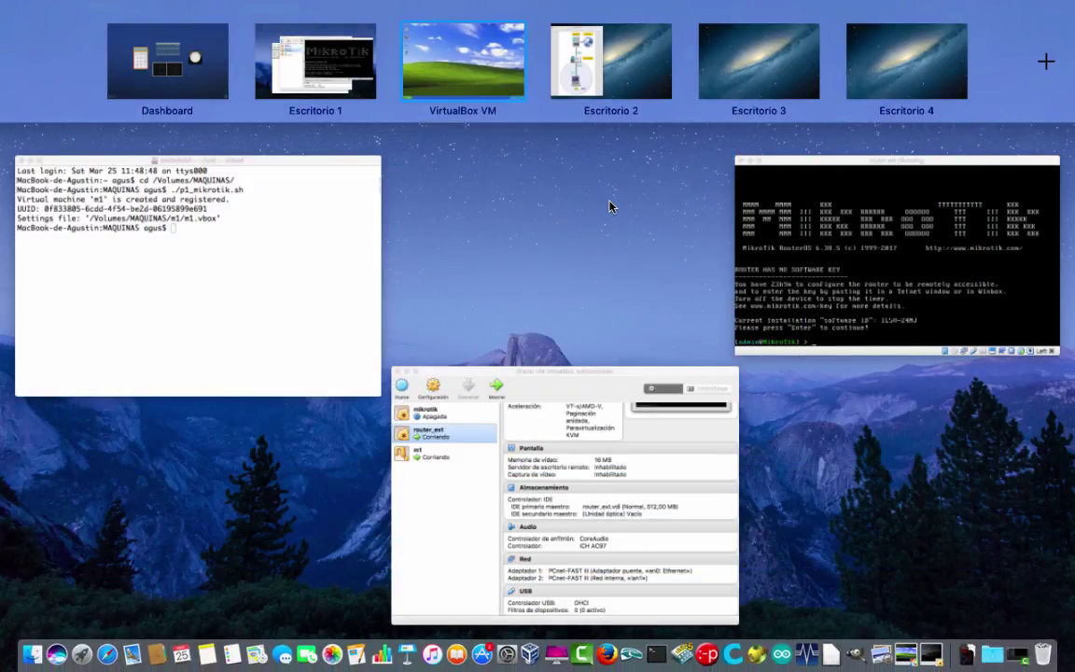
key(ctrl+Up)
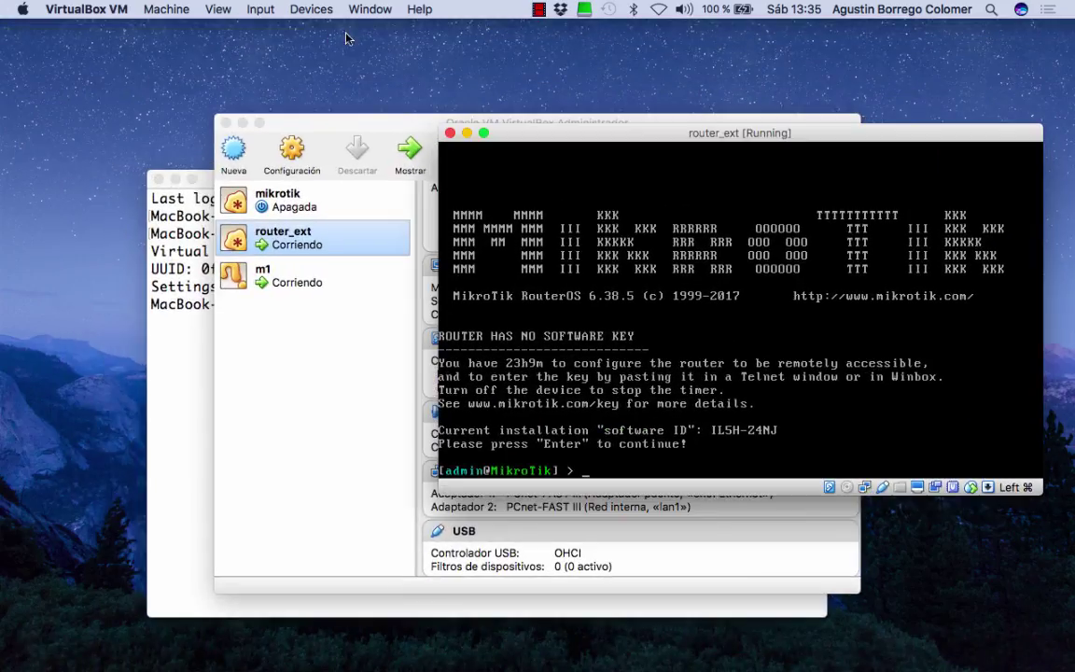
click(537, 10)
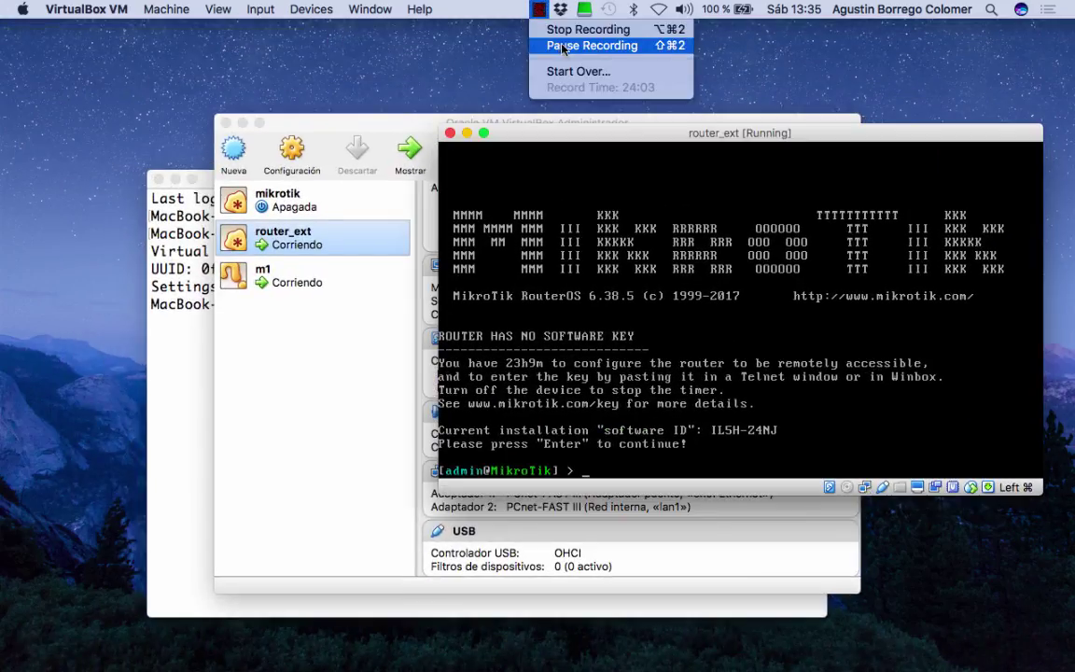